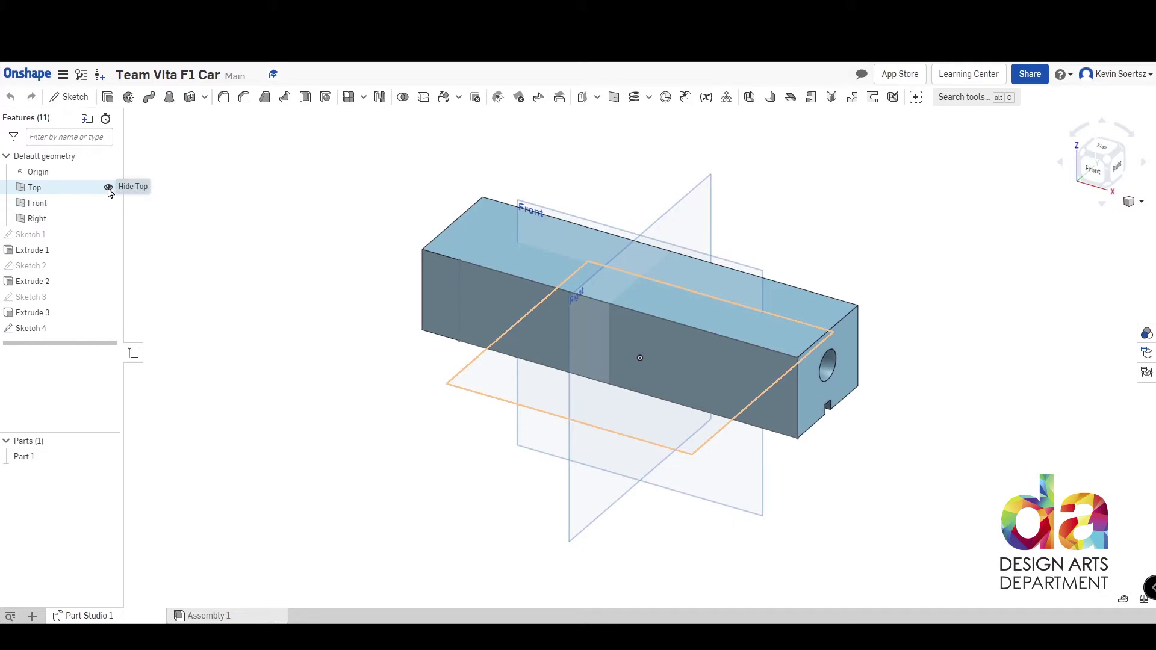
# Hide the Top, Front and Right default planes.
pyautogui.click(108, 188)
pyautogui.click(109, 203)
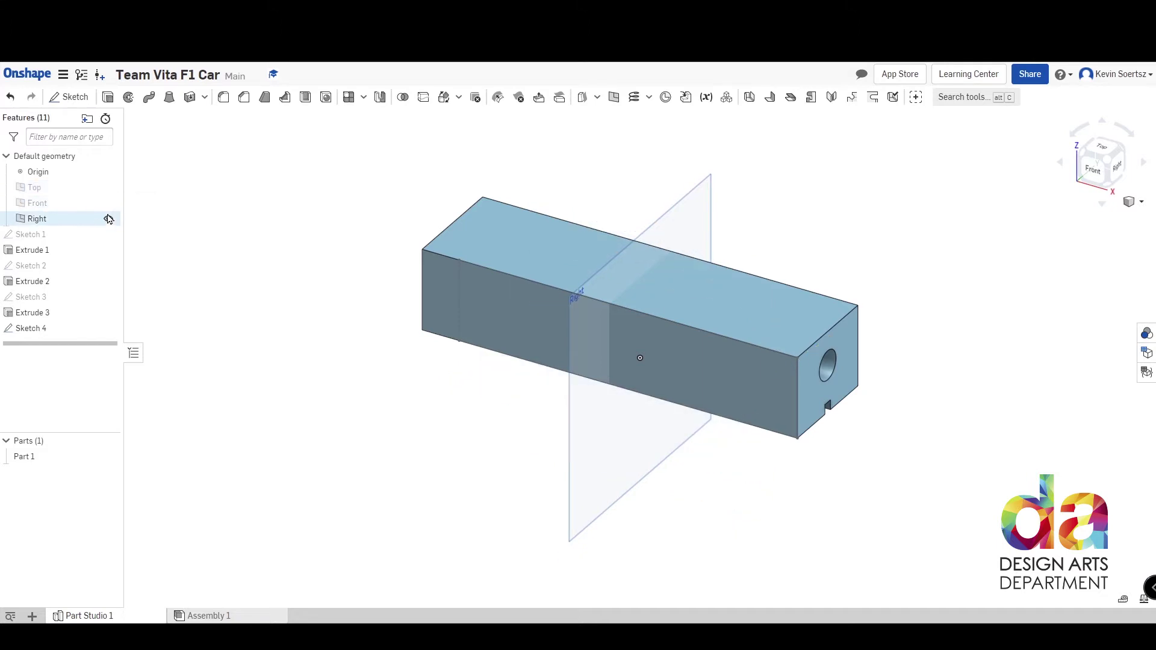
pyautogui.click(108, 219)
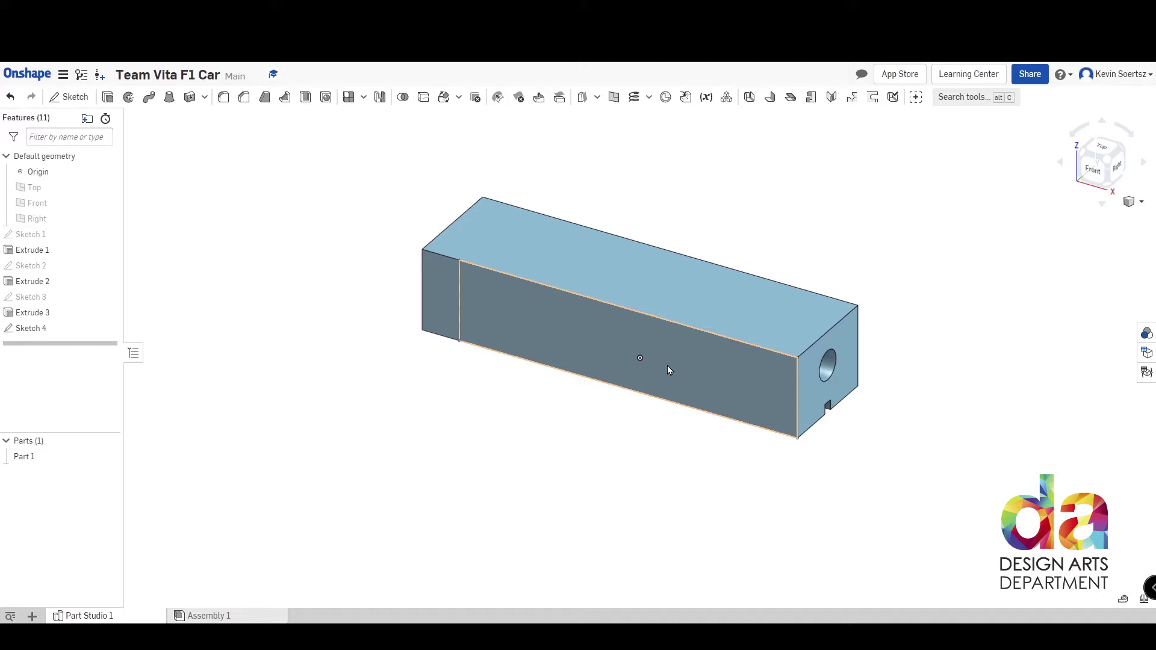
# Start a sketch on the block's long front side face, seen from the front and shaded with hidden edges.
pyautogui.click(72, 98)
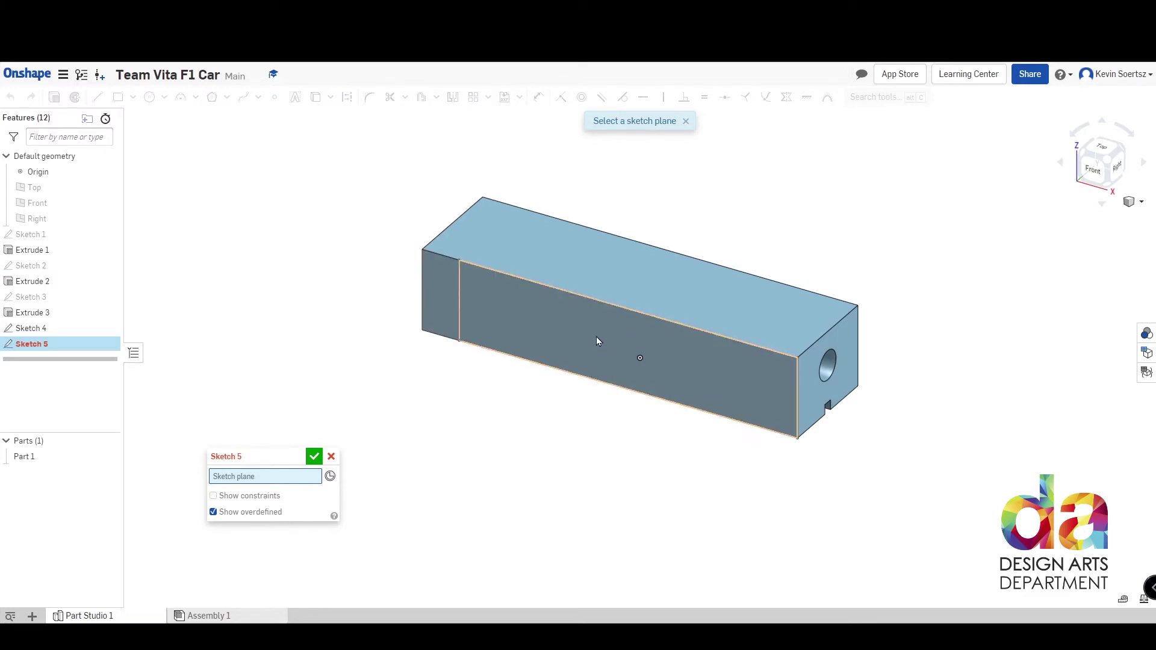
pyautogui.click(570, 329)
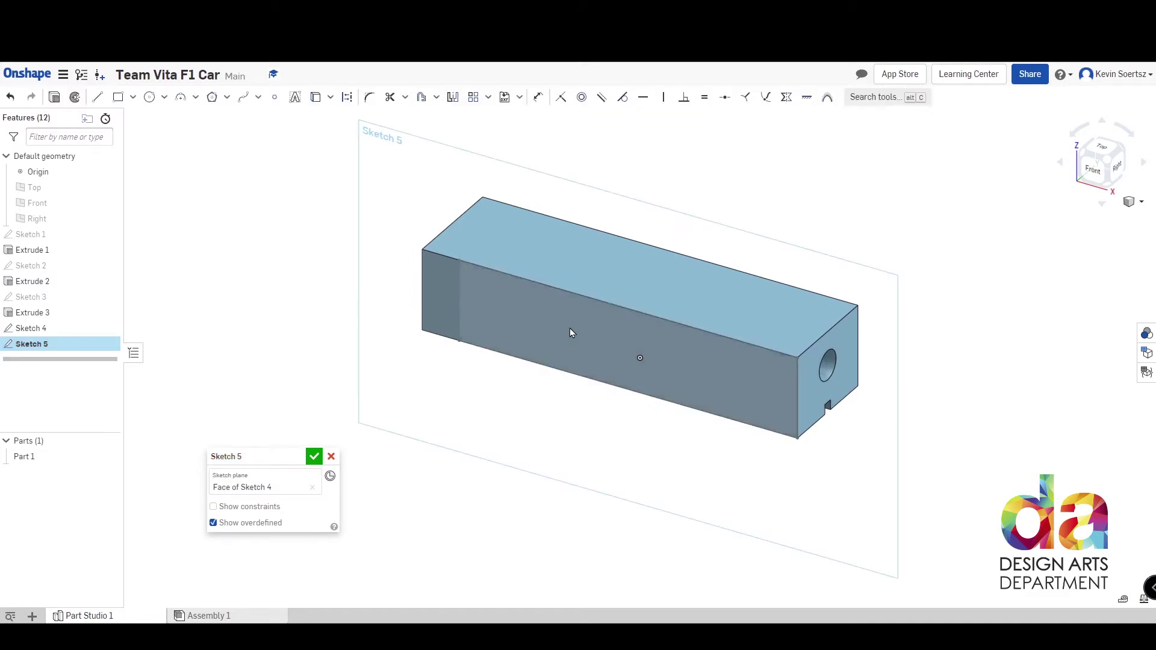
pyautogui.click(1099, 178)
pyautogui.scroll(-2, 950, 261)
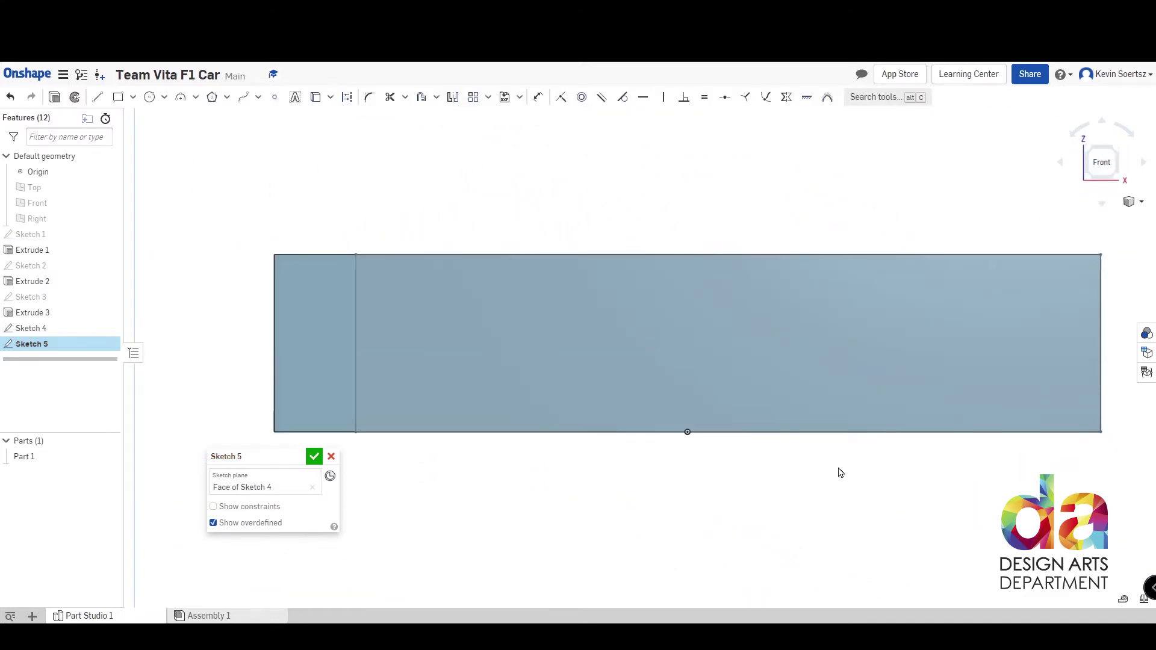
pyautogui.click(1140, 209)
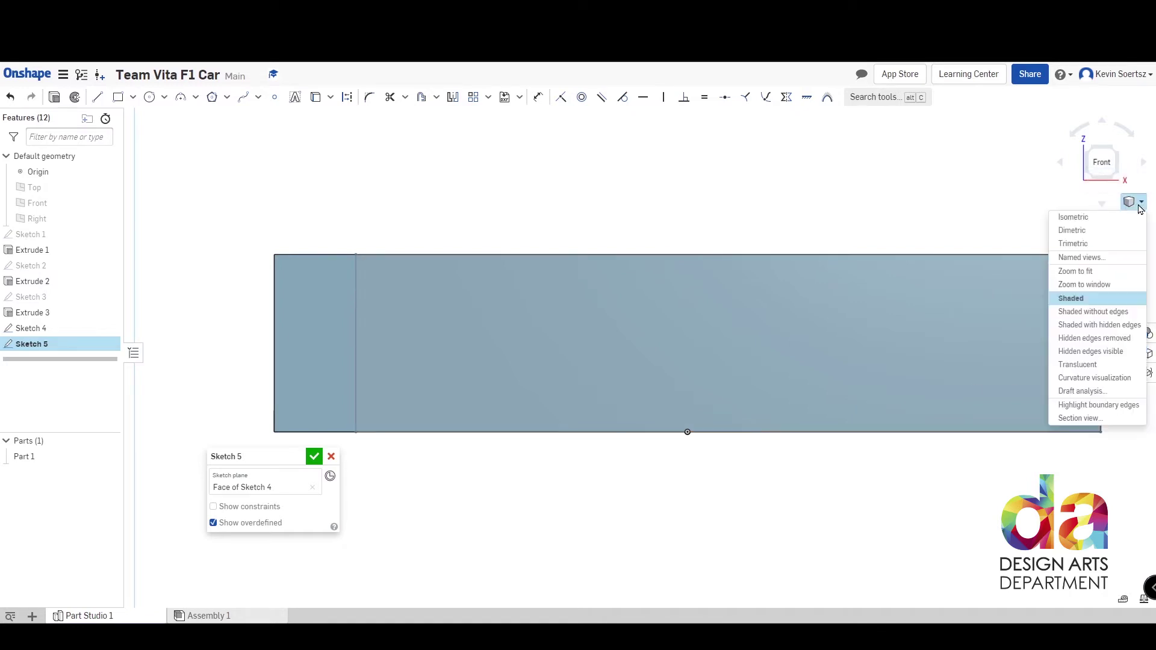
pyautogui.click(1101, 326)
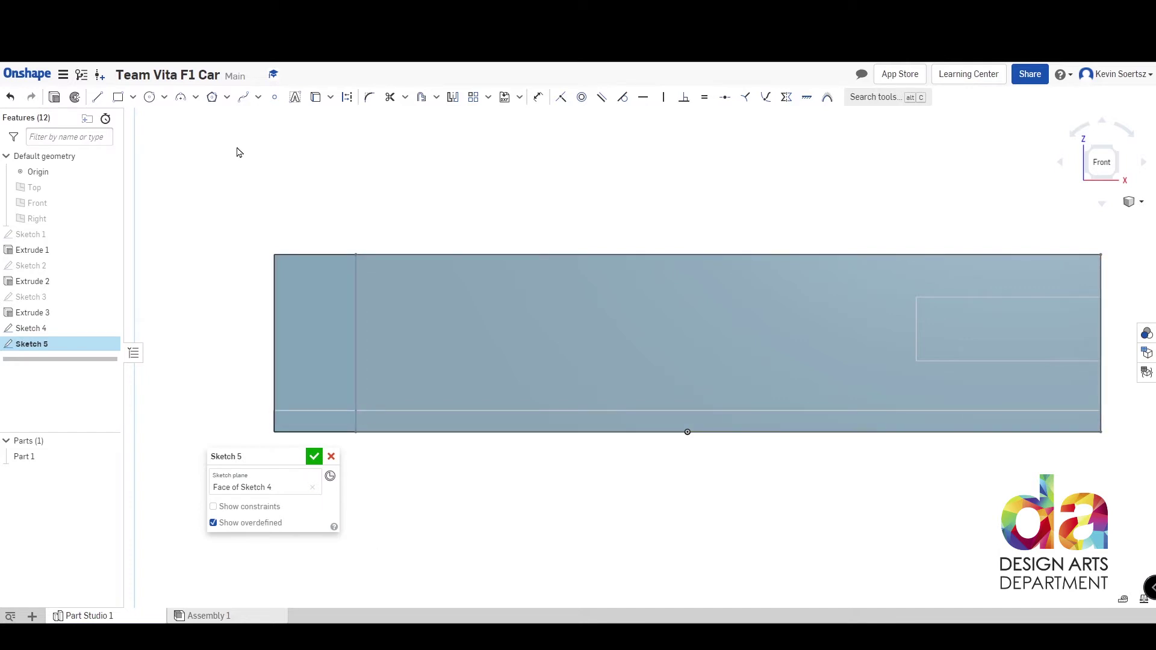
# Draw a multi-point spline rising from low on the vertical sketch line to the block's top edge near the round-hole end.
pyautogui.click(258, 98)
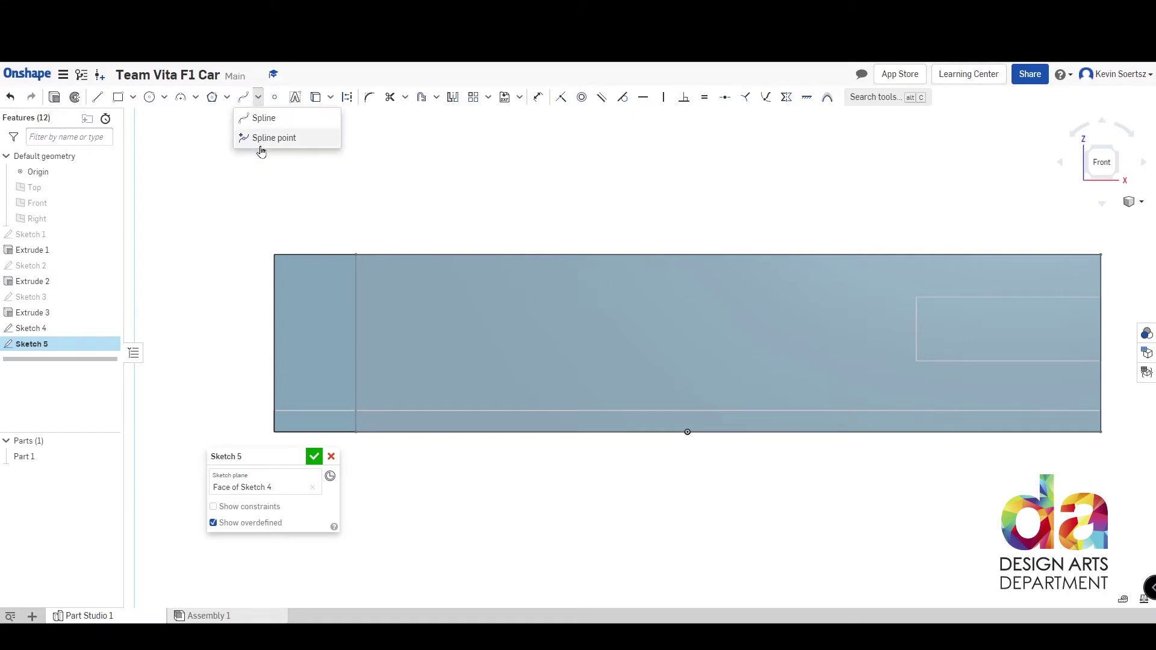
pyautogui.click(267, 119)
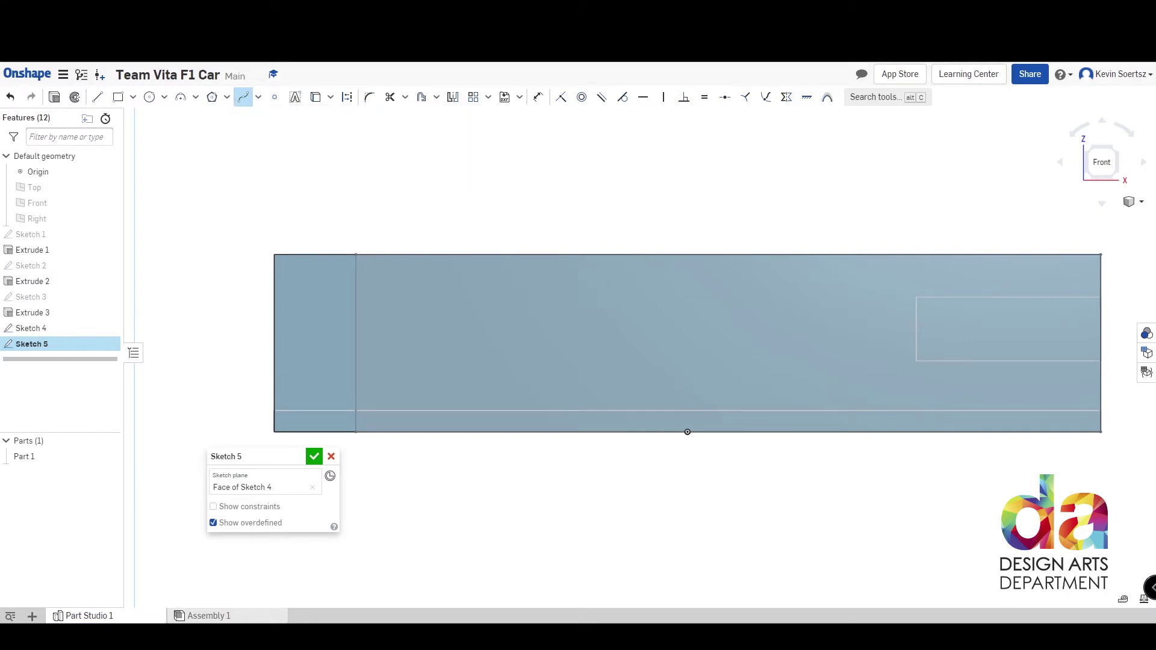
pyautogui.click(355, 401)
pyautogui.click(768, 302)
pyautogui.click(852, 272)
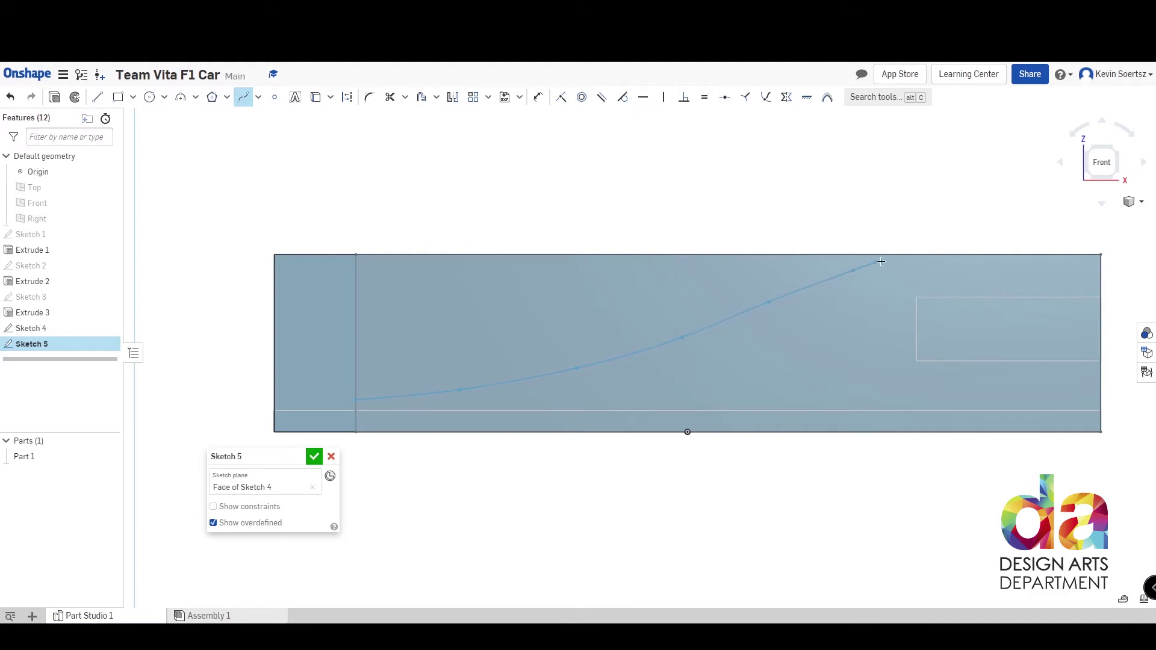
pyautogui.click(940, 259)
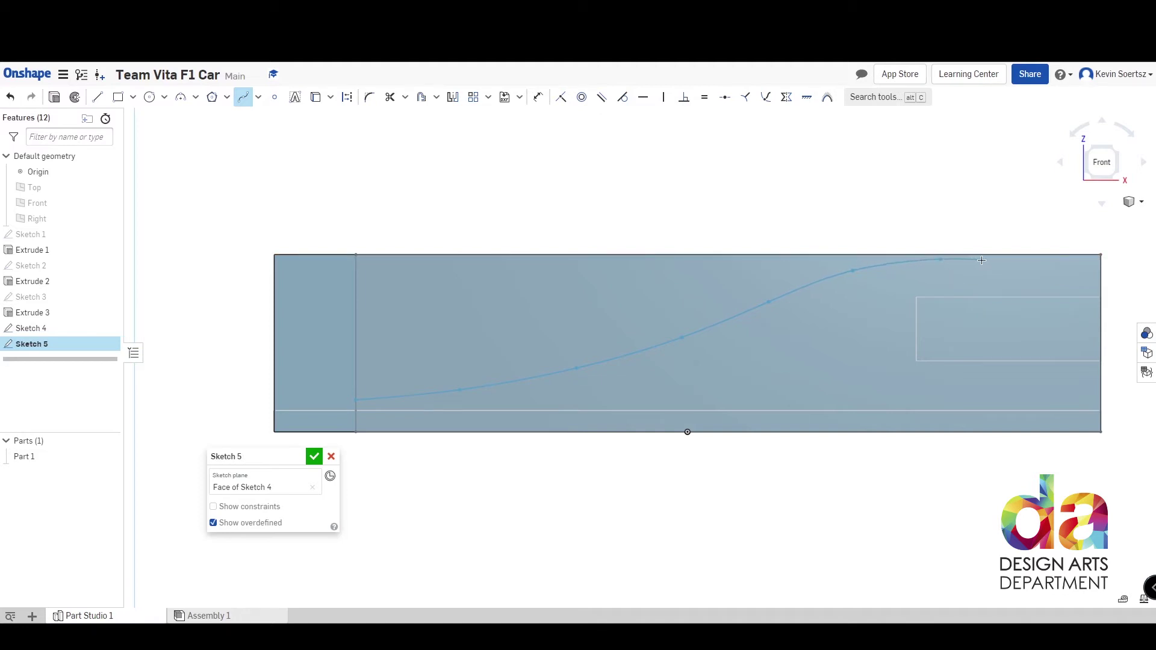
pyautogui.click(1033, 256)
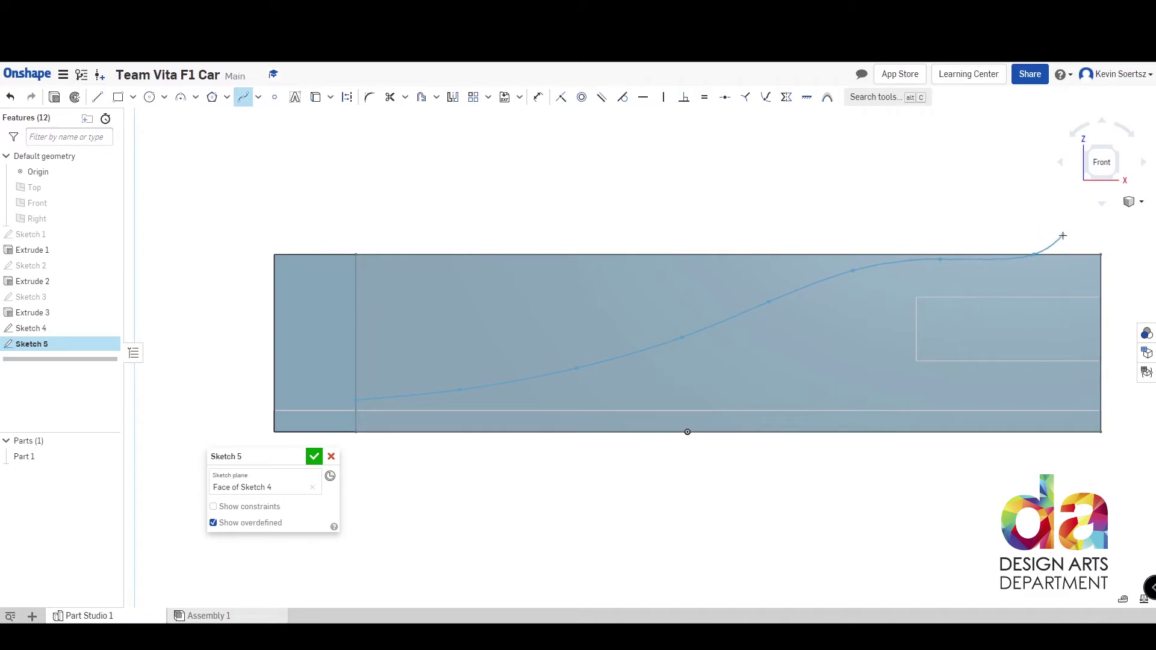
pyautogui.doubleClick(1041, 201)
pyautogui.moveTo(1040, 200)
pyautogui.mouseDown()
pyautogui.moveTo(1045, 168)
pyautogui.moveTo(1102, 279)
pyautogui.moveTo(1021, 160)
pyautogui.moveTo(1109, 359)
pyautogui.moveTo(1024, 176)
pyautogui.moveTo(1042, 232)
pyautogui.moveTo(1078, 268)
pyautogui.moveTo(1047, 207)
pyautogui.moveTo(913, 154)
pyautogui.moveTo(890, 170)
pyautogui.moveTo(1083, 191)
pyautogui.moveTo(931, 189)
pyautogui.moveTo(1045, 209)
pyautogui.mouseUp()
pyautogui.hotkey('ctrl', 'z')
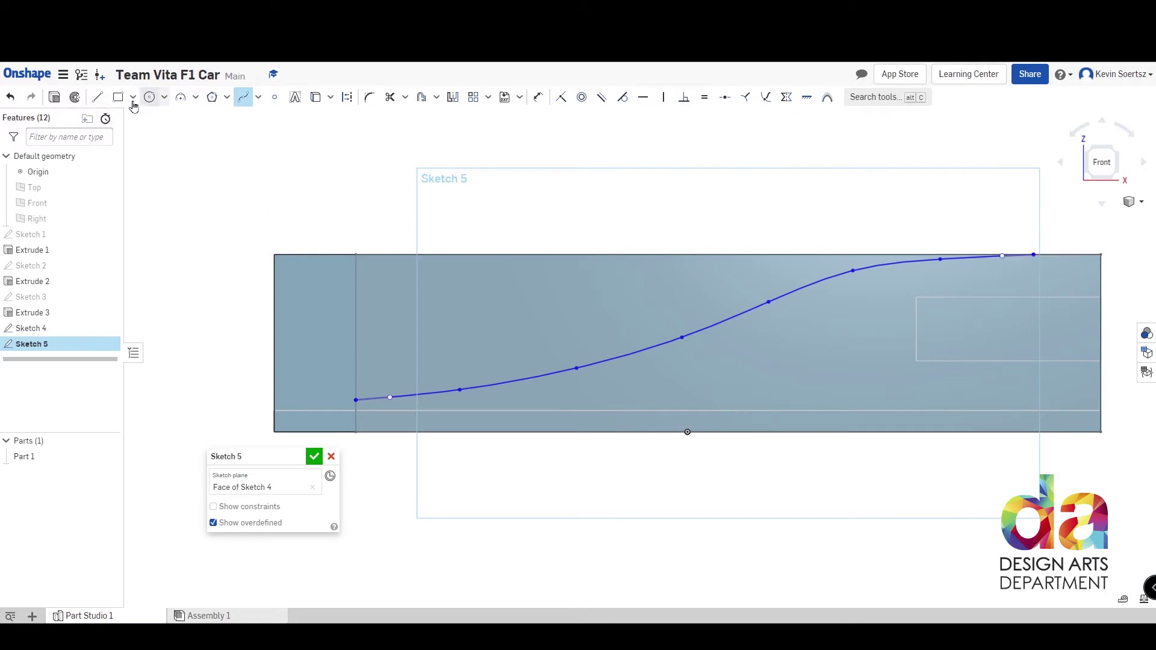
# Enclose the area above the spline with connected lines passing over the block and down to the spline's start, then finish the sketch.
pyautogui.click(97, 97)
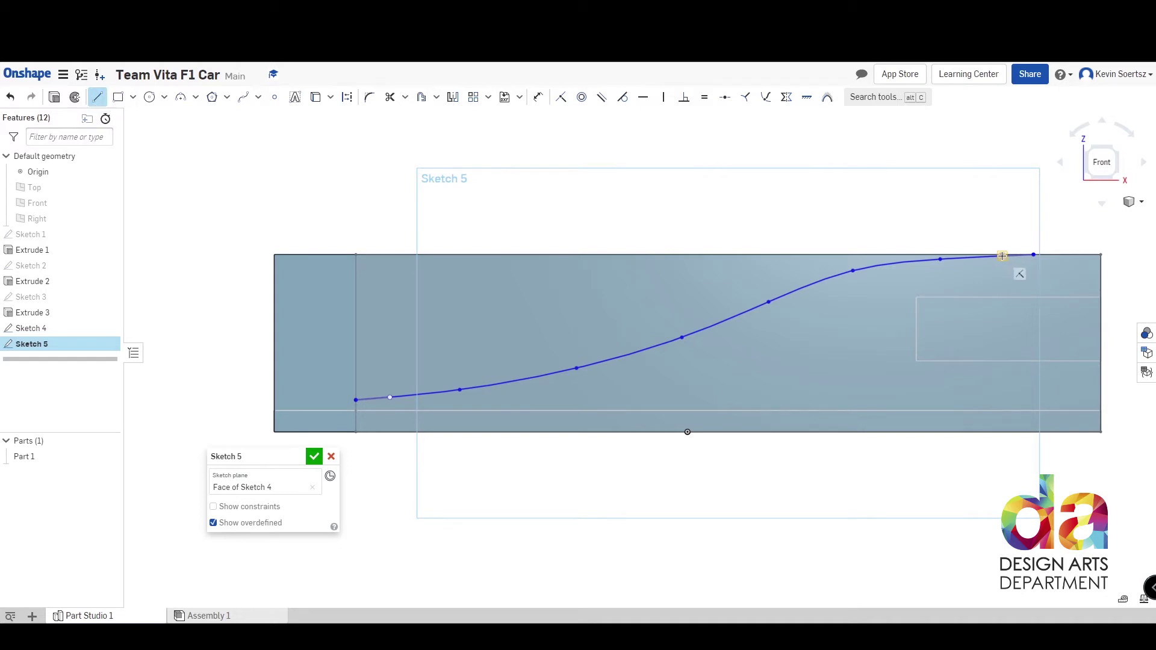
pyautogui.click(1002, 256)
pyautogui.click(1075, 247)
pyautogui.click(1010, 150)
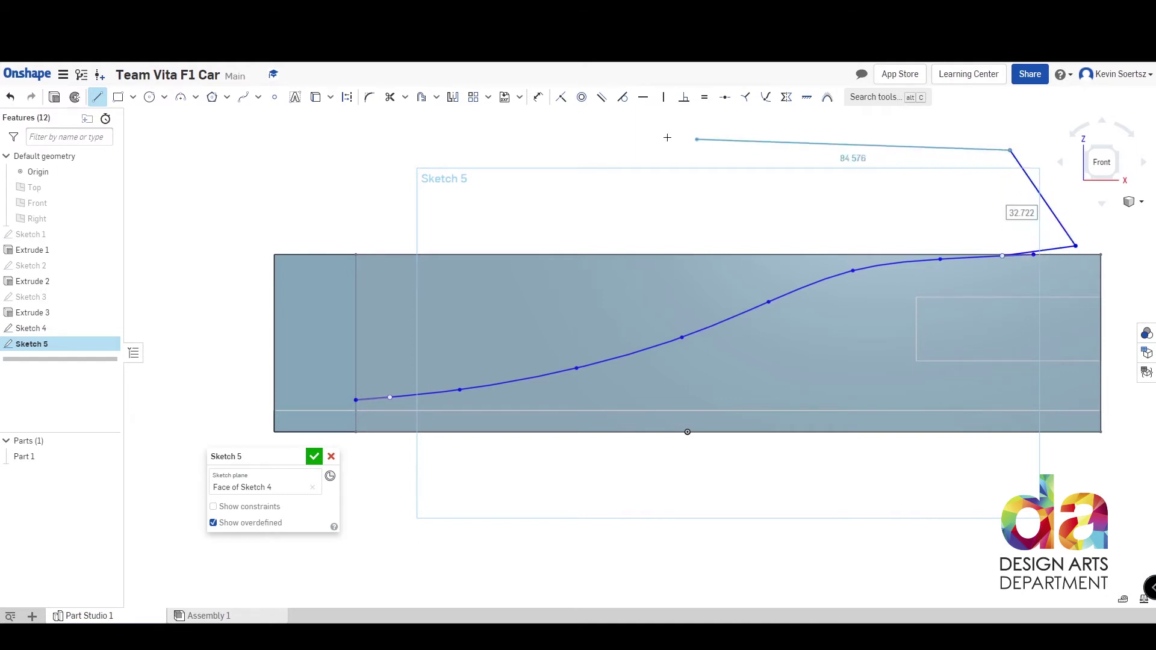
pyautogui.click(576, 138)
pyautogui.click(392, 145)
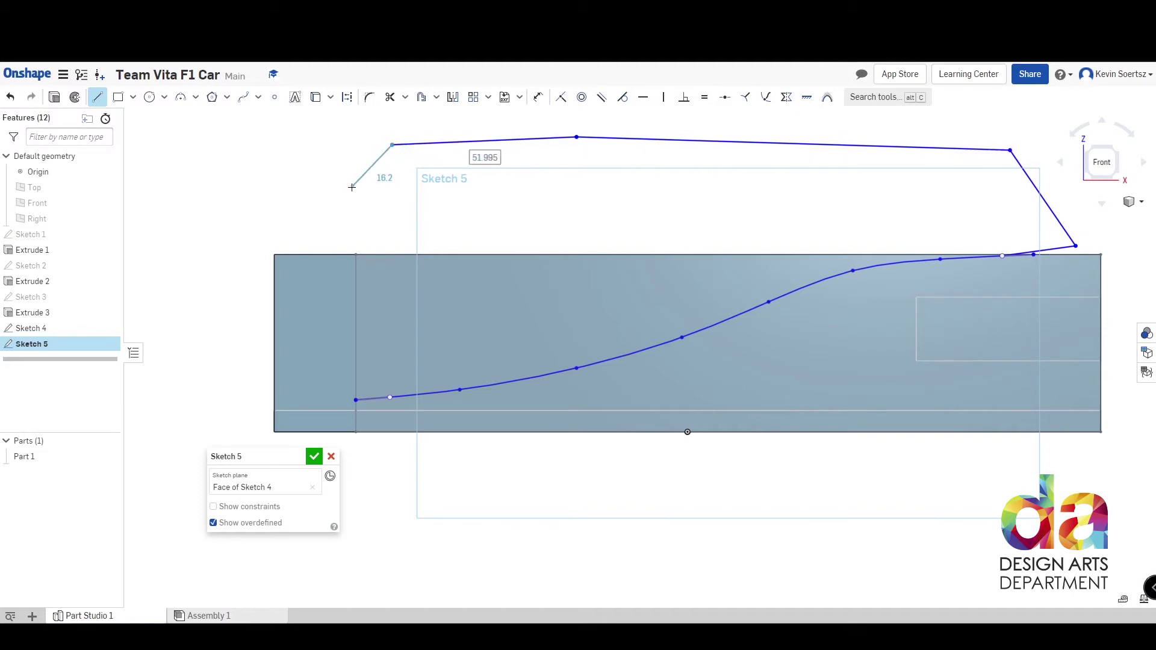
pyautogui.click(356, 254)
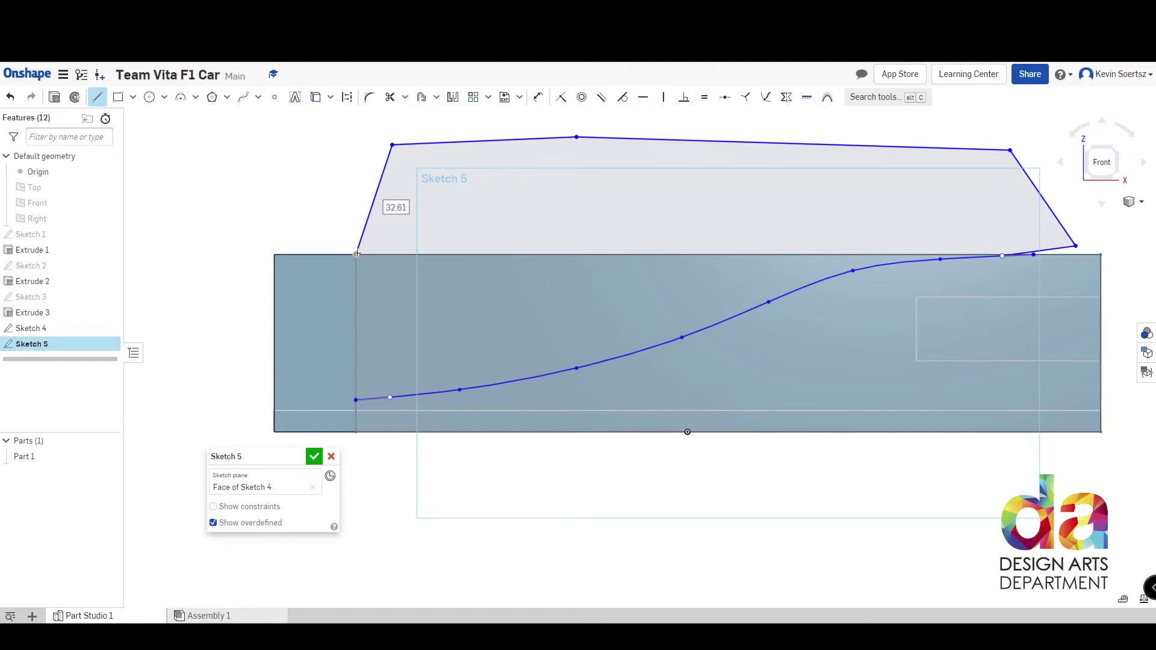
pyautogui.click(356, 400)
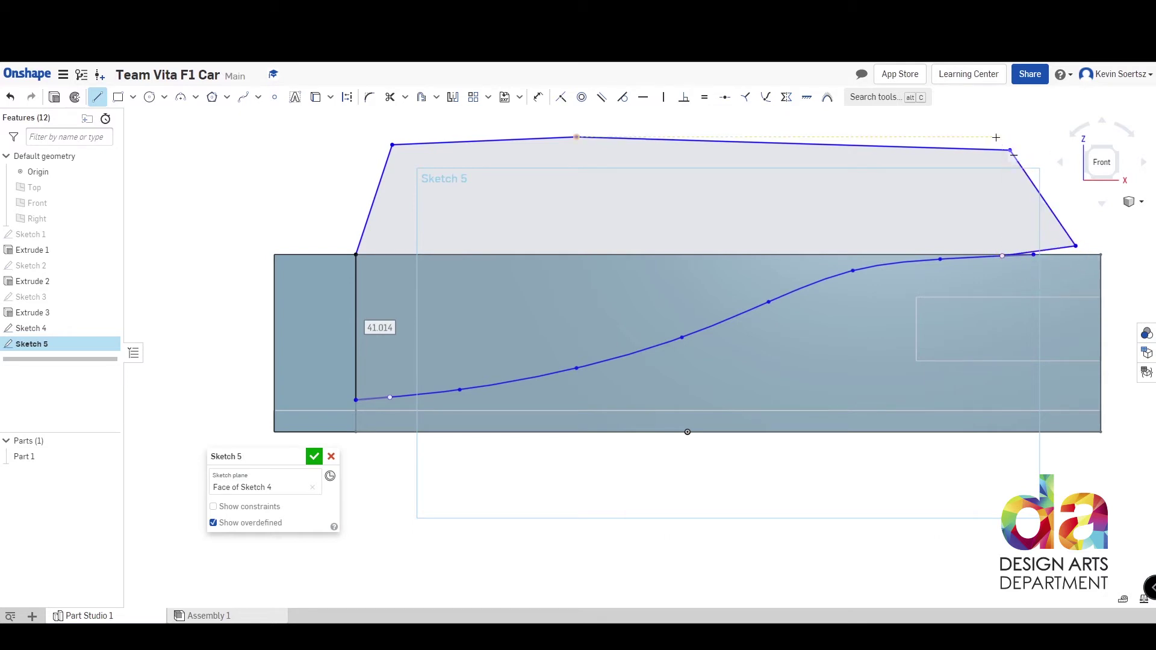
pyautogui.click(356, 252)
pyautogui.click(314, 459)
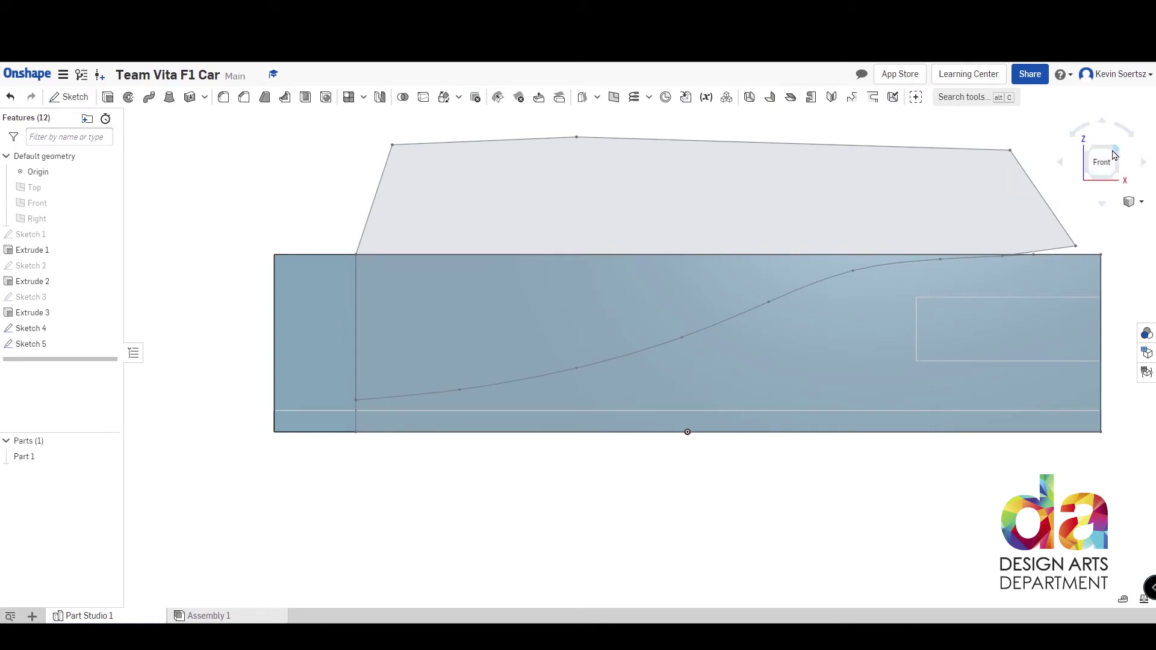
# Extrude both regions above the spline as a Remove cut 151.8 mm deep through the block.
pyautogui.click(1113, 155)
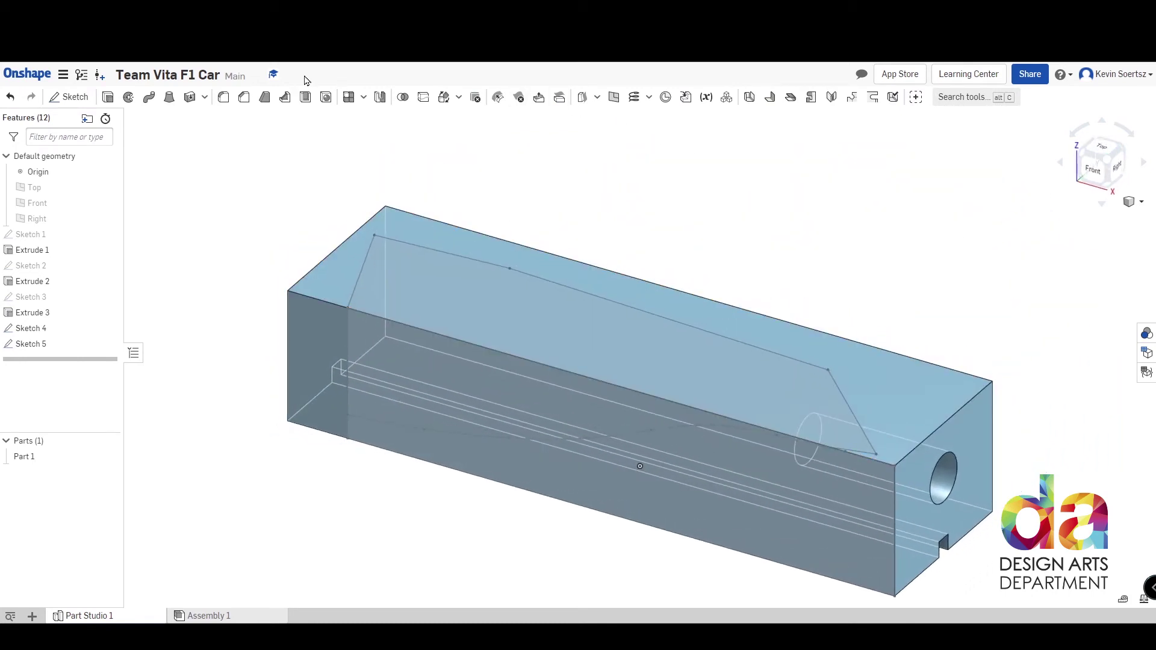
pyautogui.click(108, 97)
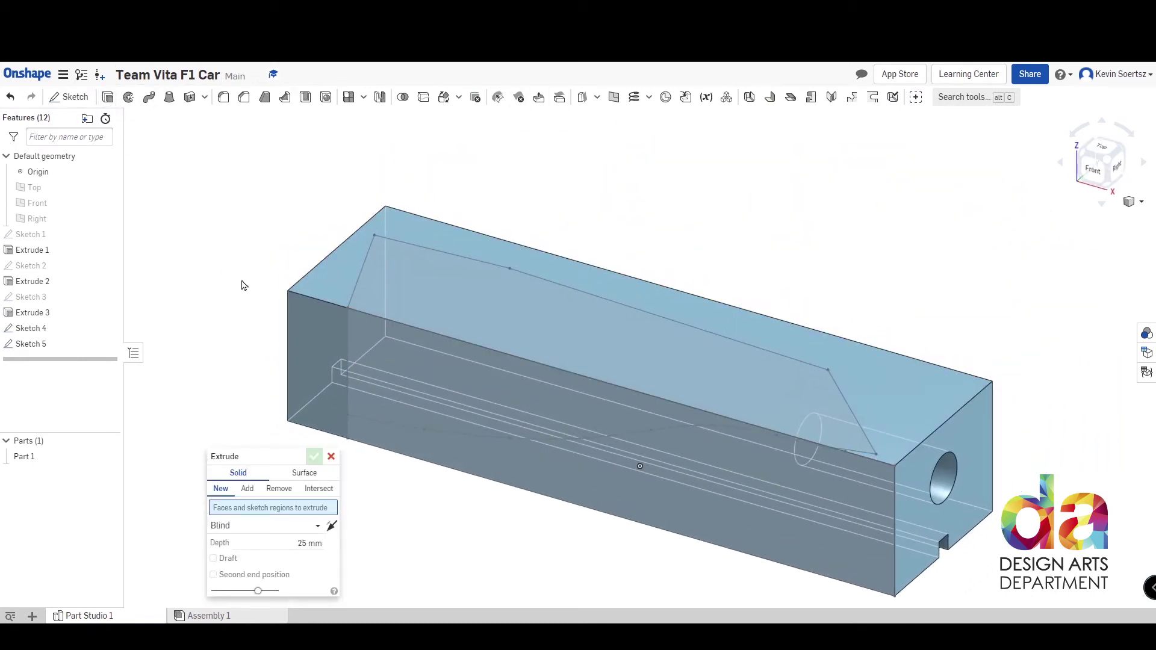
pyautogui.click(563, 326)
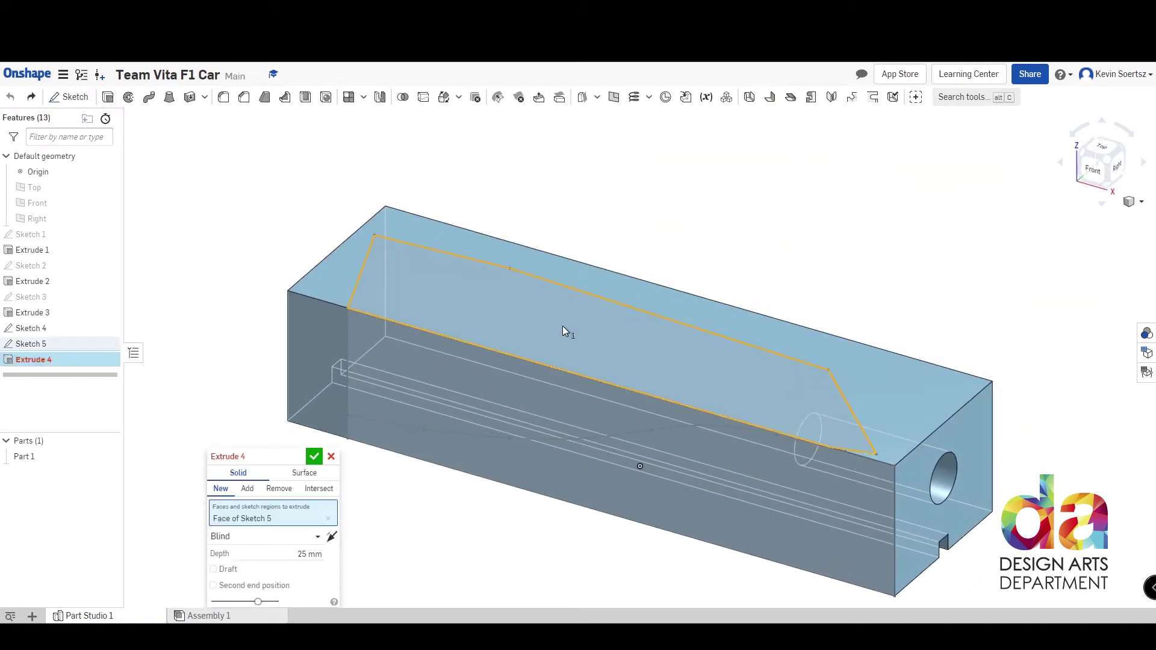
pyautogui.click(407, 407)
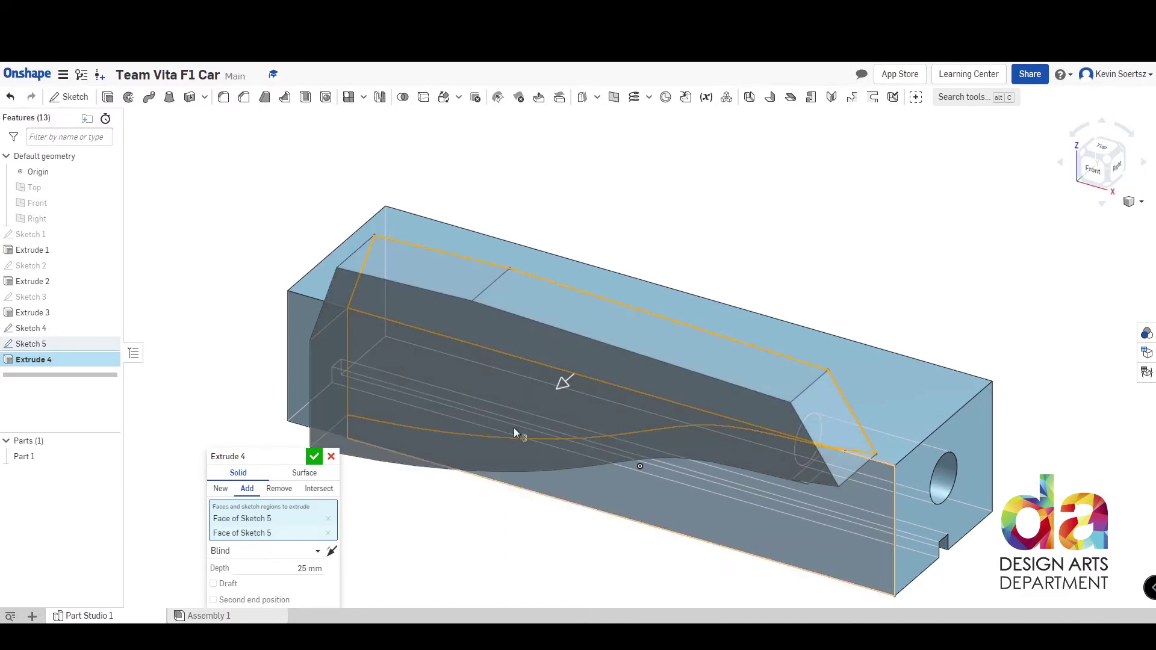
pyautogui.moveTo(564, 386); pyautogui.dragTo(876, 208)
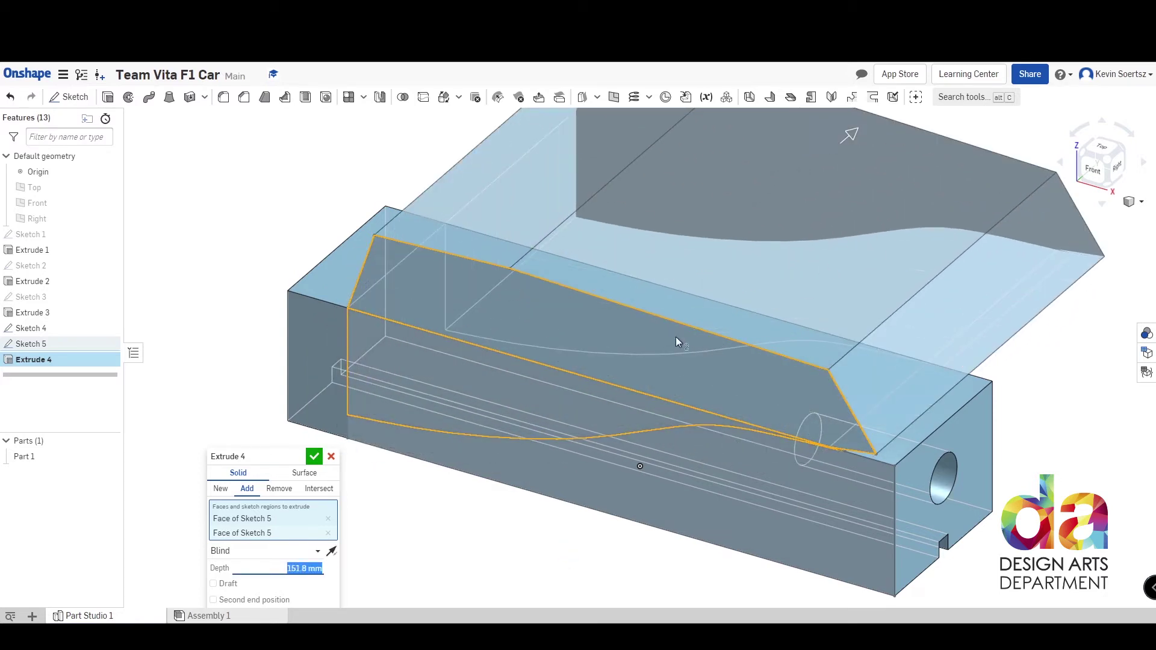
pyautogui.click(279, 488)
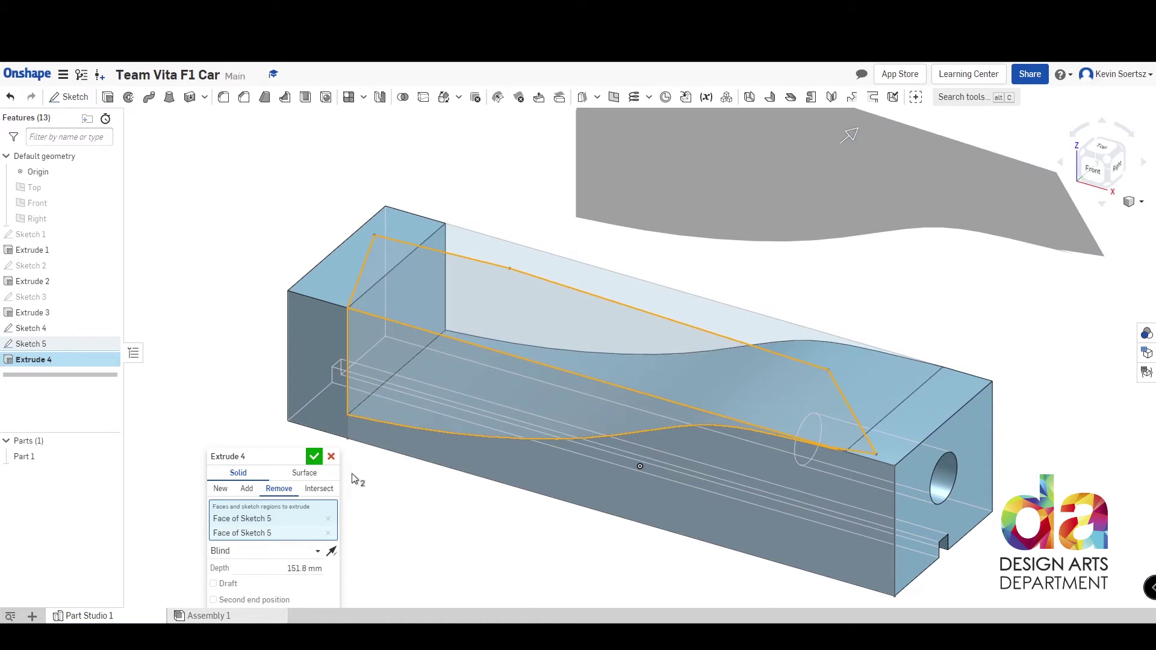
pyautogui.moveTo(289, 456); pyautogui.dragTo(237, 282)
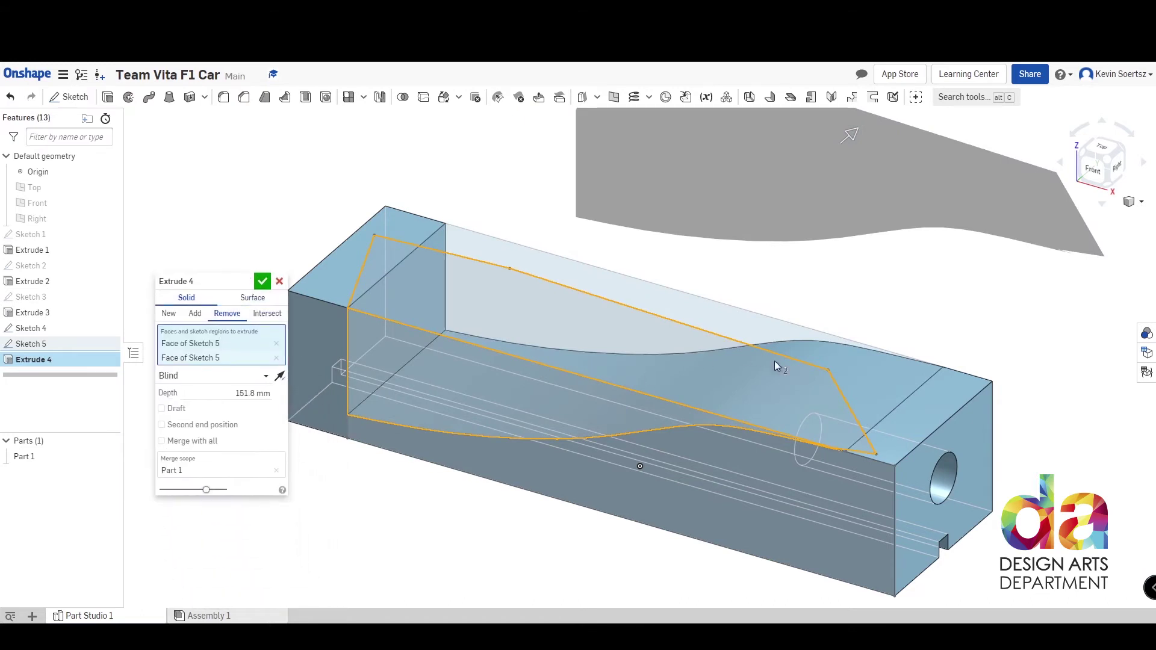
pyautogui.click(262, 283)
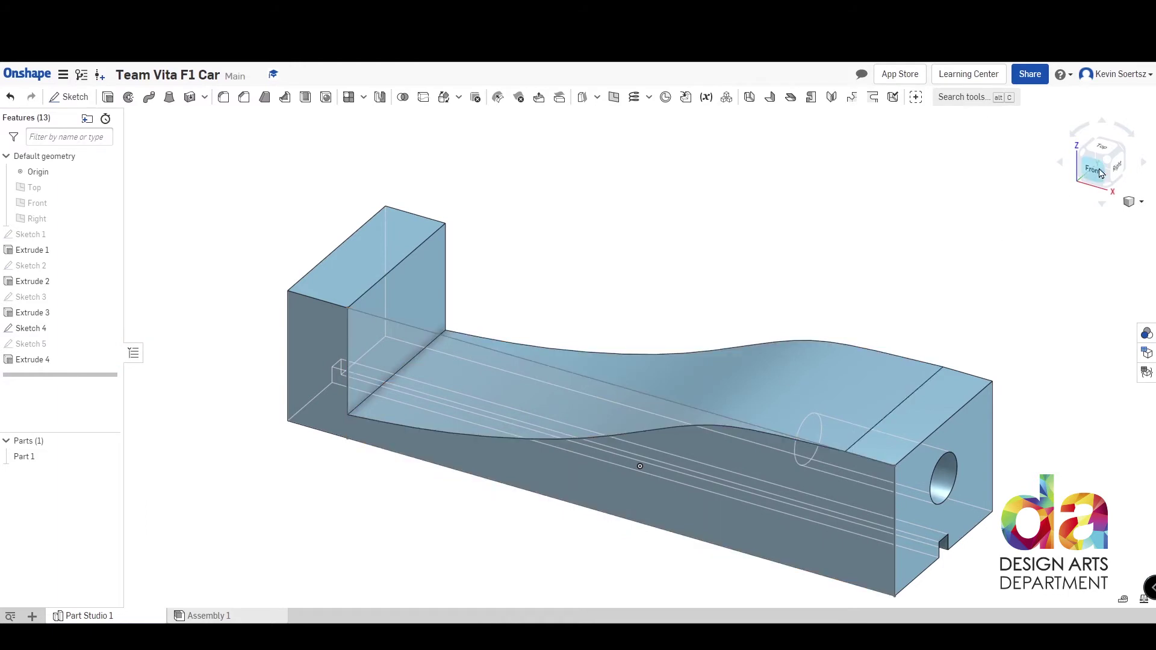
# Inspect the curved cut from several angles and orient the body lengthwise upright in the top view.
pyautogui.moveTo(992, 264); pyautogui.dragTo(971, 243, button='right')
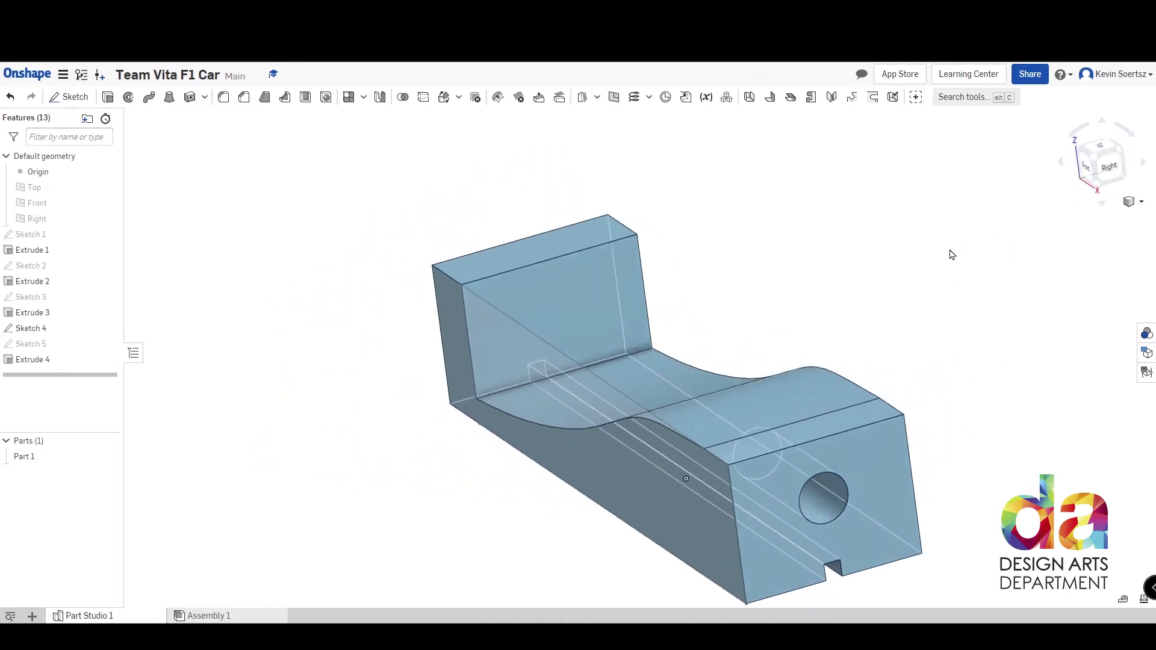
pyautogui.moveTo(951, 255); pyautogui.dragTo(538, 517, button='right')
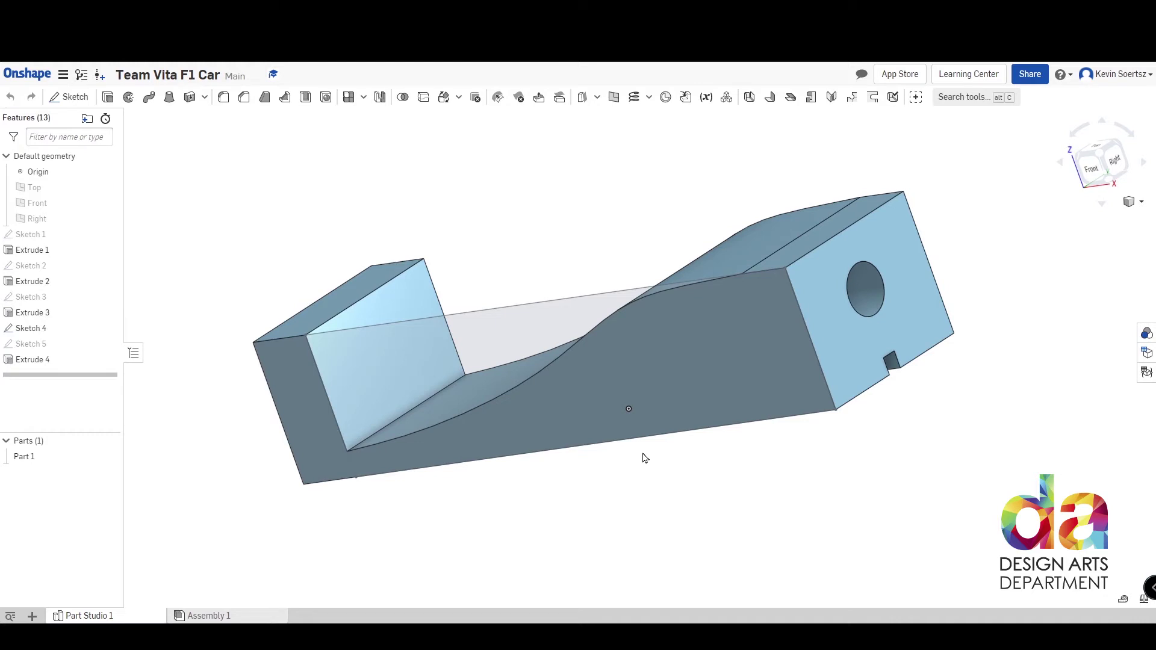
pyautogui.click(1093, 151)
pyautogui.scroll(-5, 913, 313)
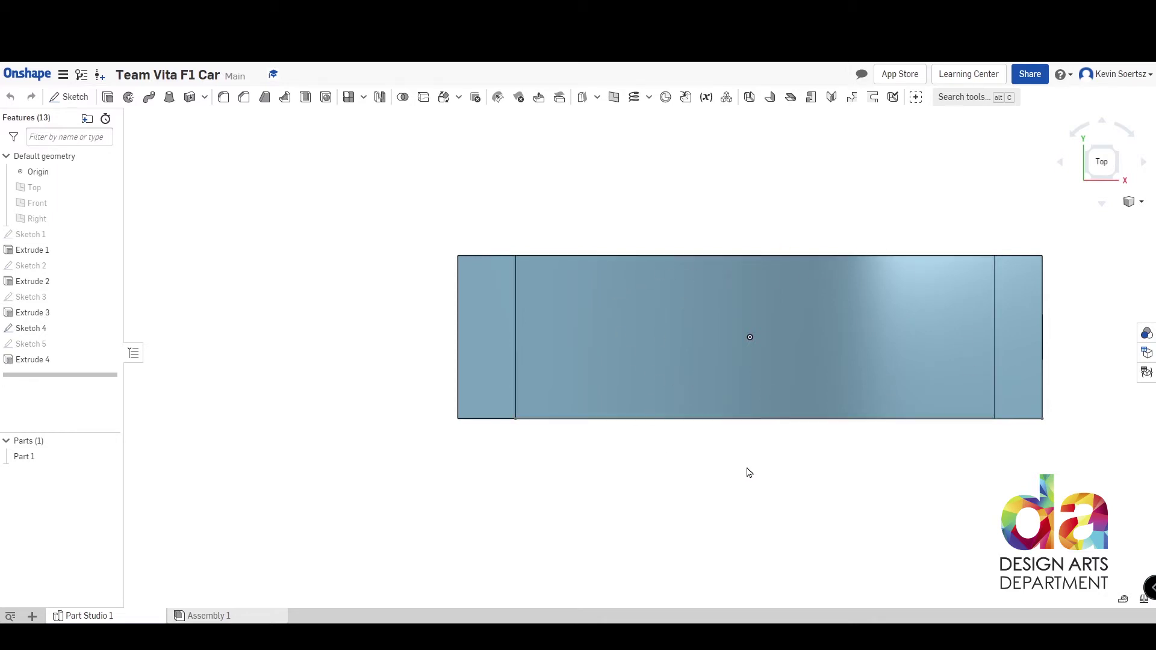
pyautogui.moveTo(841, 476); pyautogui.dragTo(692, 486, button='middle')
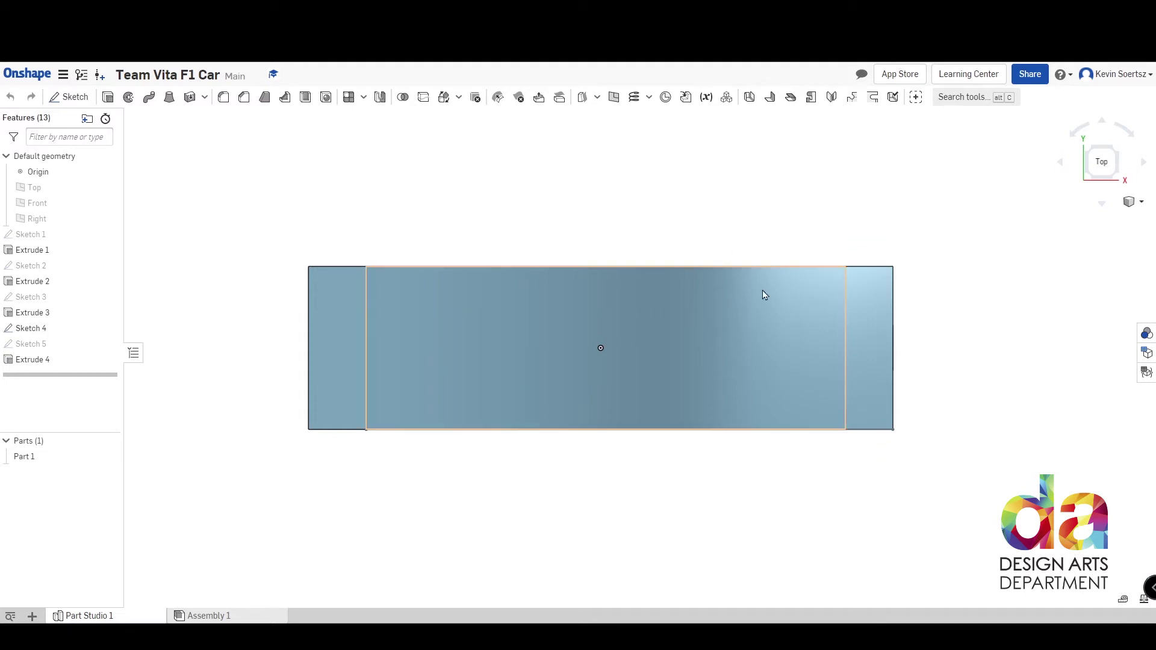
pyautogui.click(1133, 138)
pyautogui.click(1133, 138)
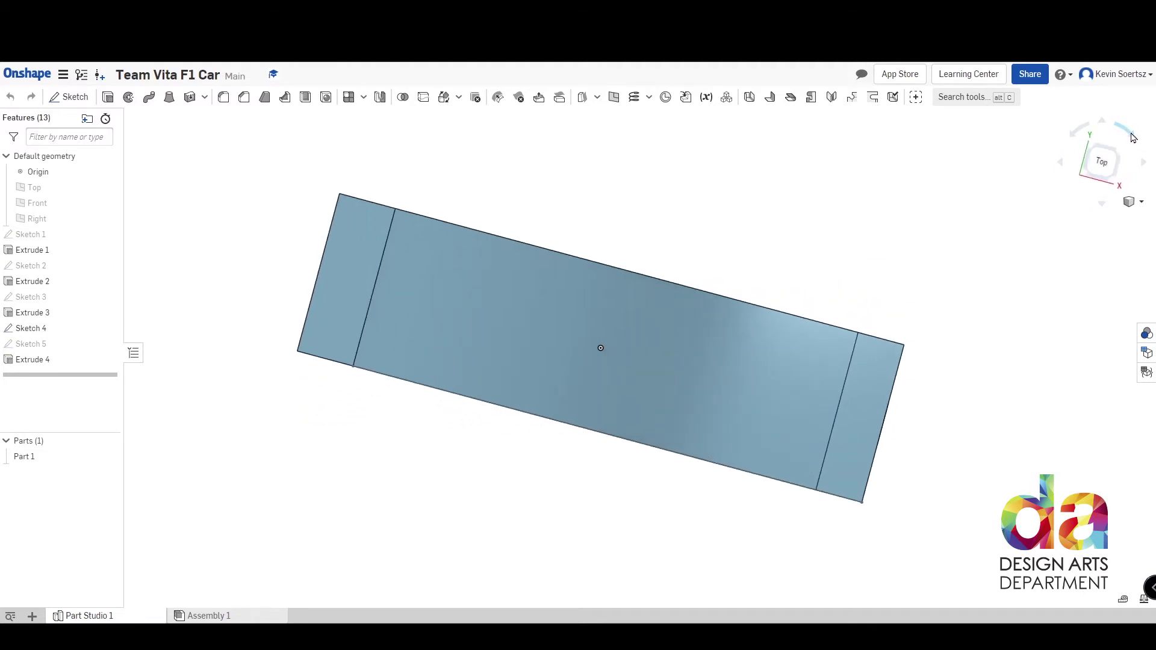
pyautogui.click(1133, 138)
pyautogui.click(1133, 138)
pyautogui.click(1133, 137)
pyautogui.click(1133, 138)
pyautogui.click(1133, 138)
pyautogui.click(1133, 137)
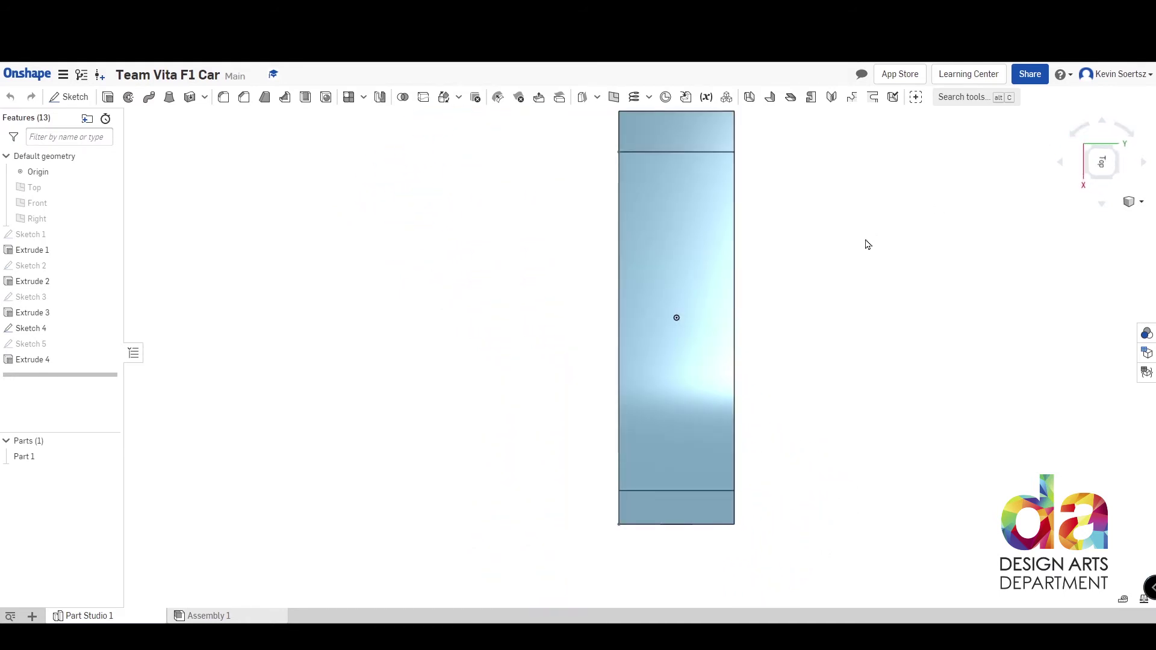
pyautogui.moveTo(874, 218); pyautogui.dragTo(773, 249, button='middle')
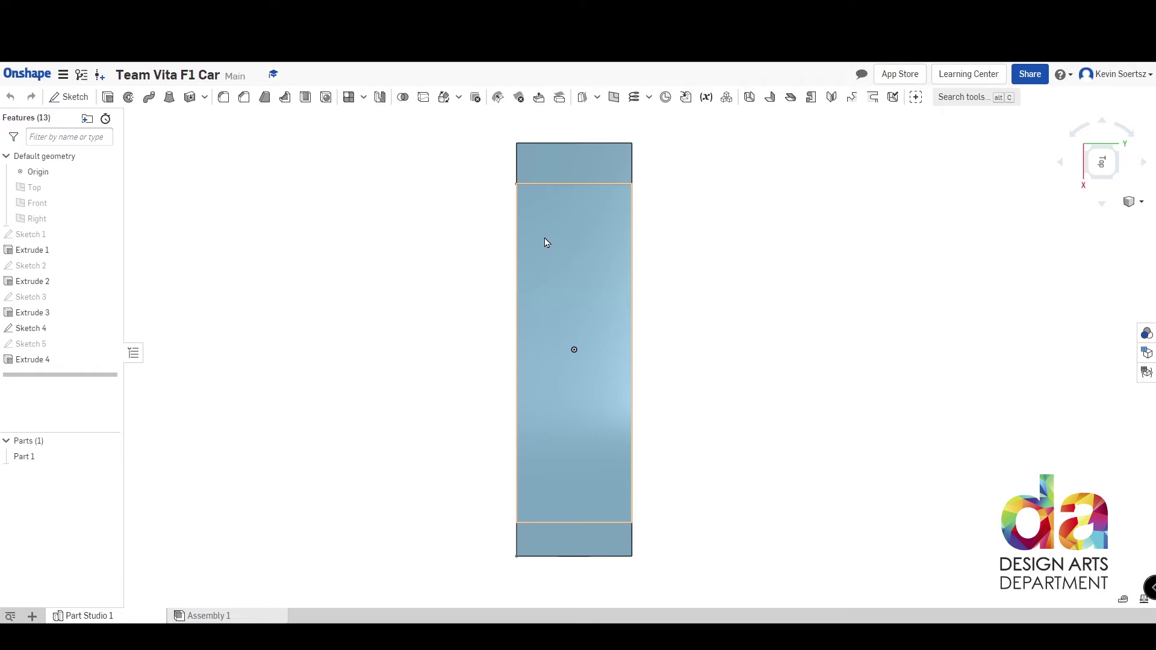
# Make the Top plane visible as a sketch plane, with the body seen upright from above.
pyautogui.click(80, 100)
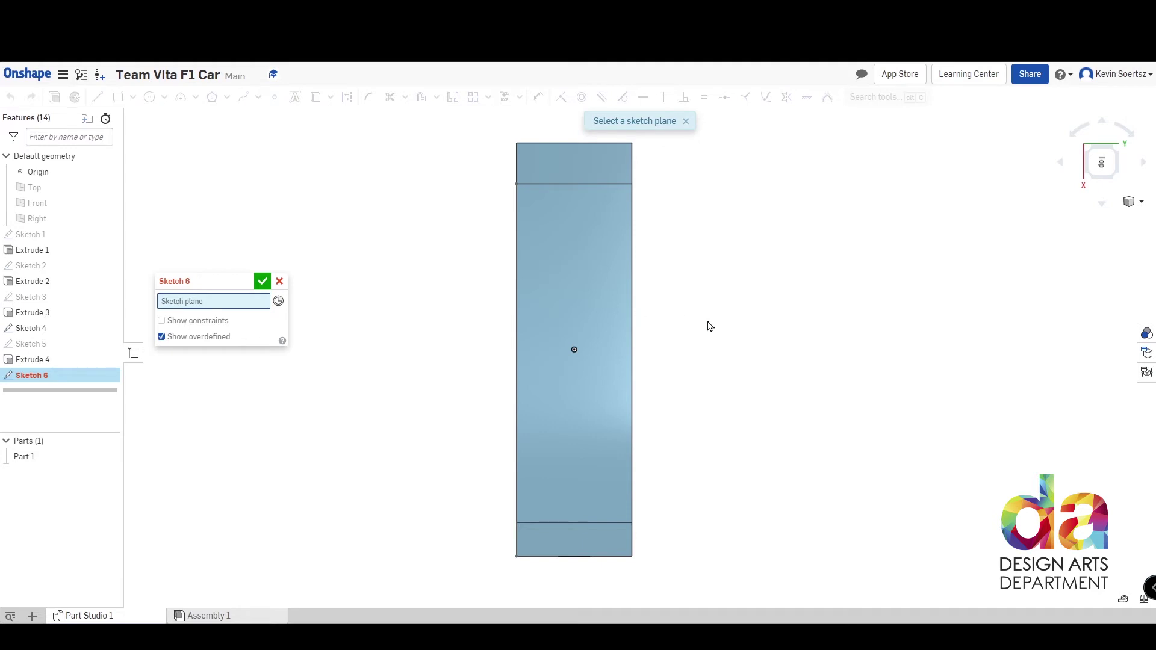
pyautogui.moveTo(704, 325); pyautogui.dragTo(645, 310, button='right')
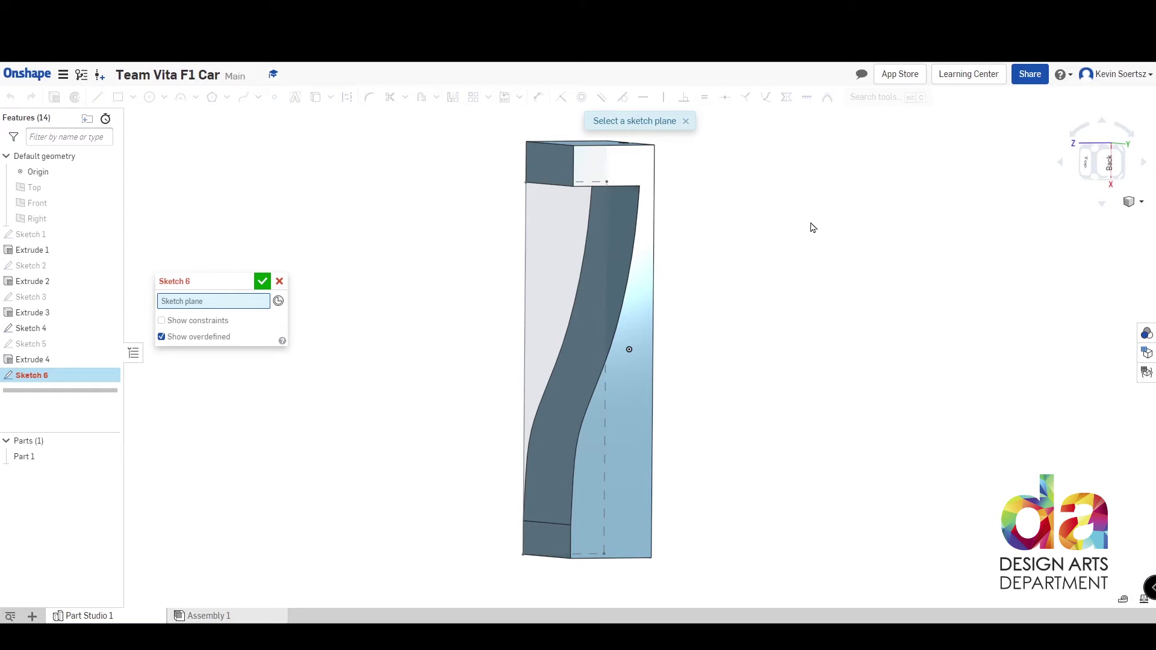
pyautogui.click(1081, 173)
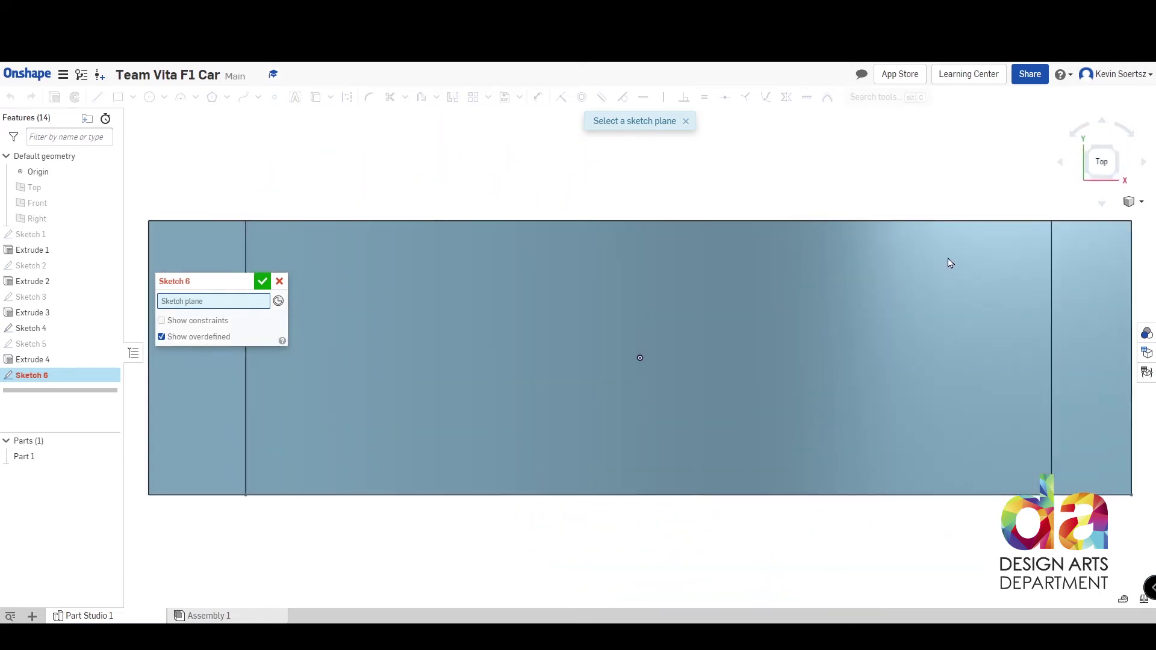
pyautogui.press('f')
pyautogui.click(1124, 130)
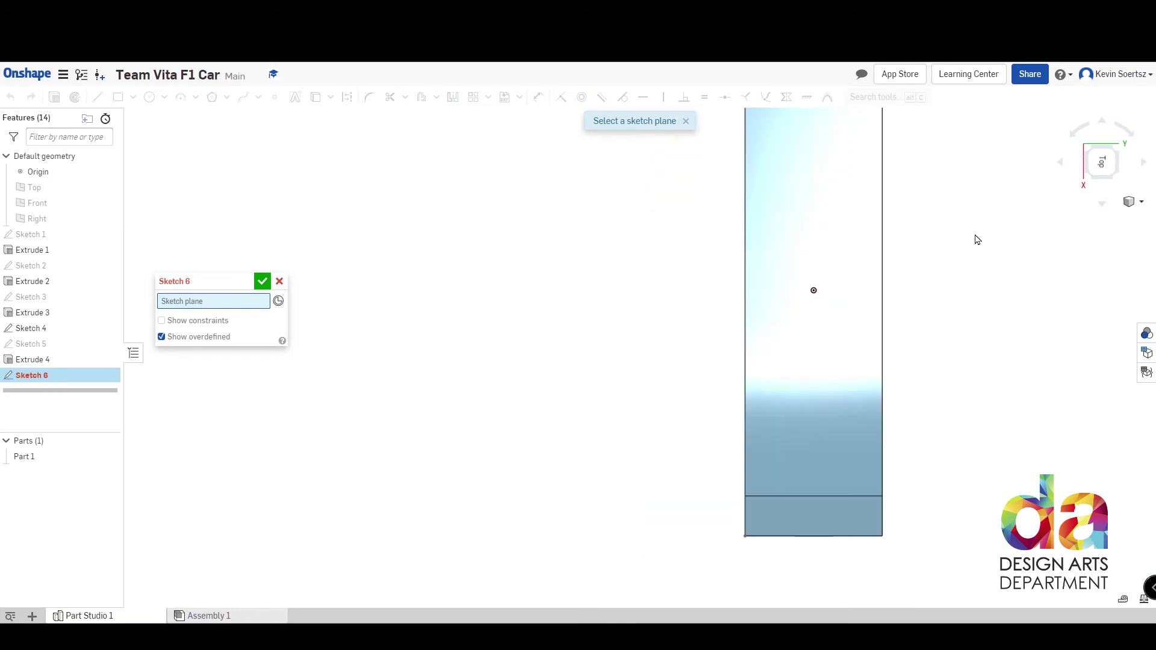
pyautogui.moveTo(970, 220); pyautogui.dragTo(769, 273, button='middle')
pyautogui.scroll(-1, 764, 274)
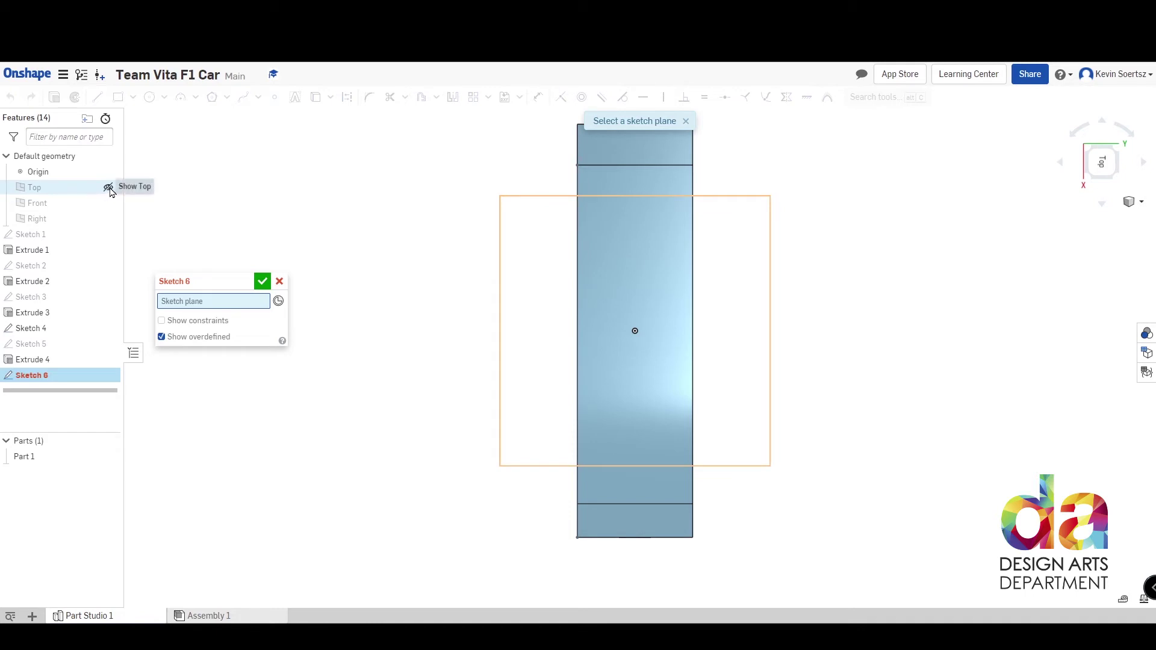
pyautogui.click(108, 189)
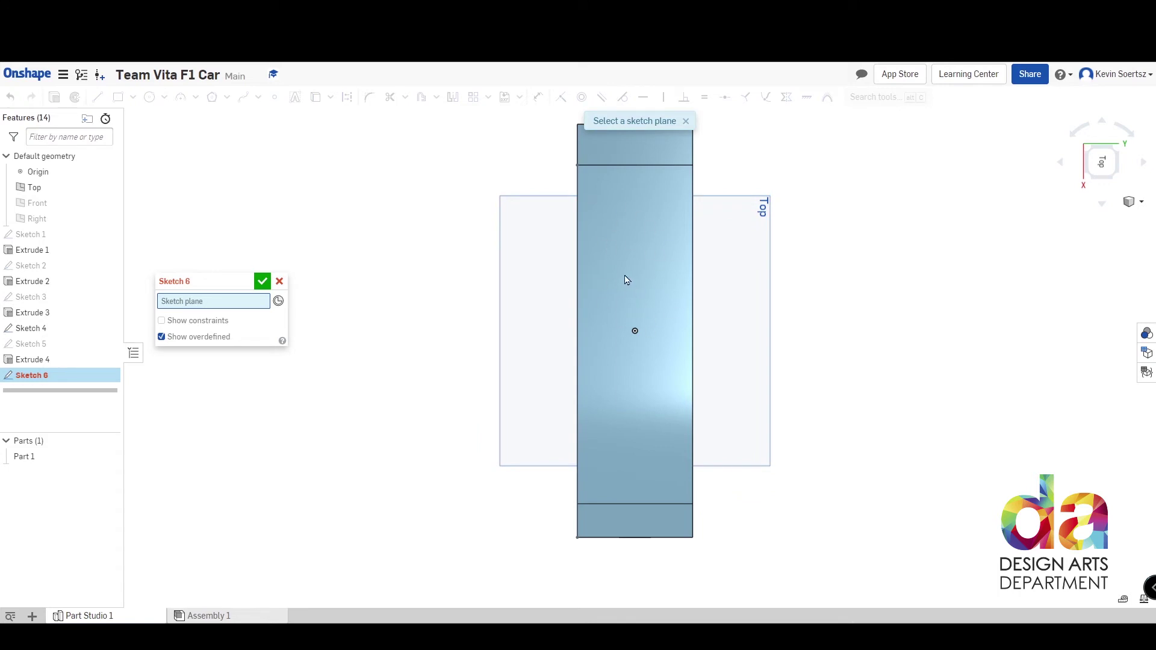
pyautogui.click(524, 290)
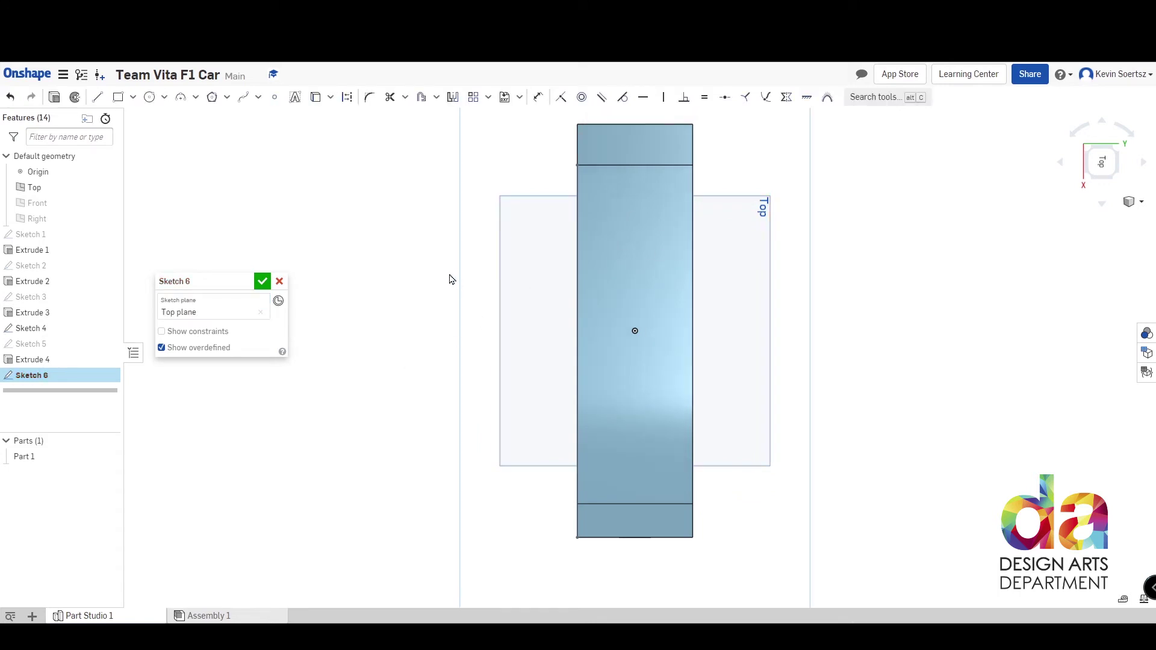
pyautogui.click(280, 281)
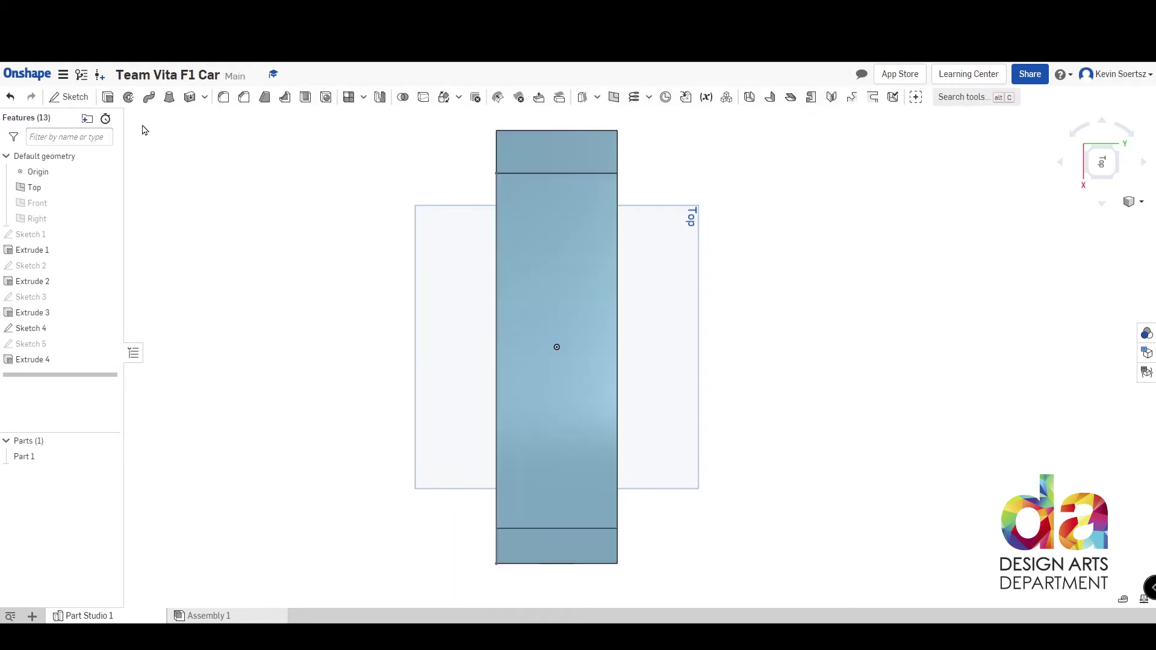
# Start a sketch on the Top plane and display the body shaded with hidden edges.
pyautogui.click(82, 105)
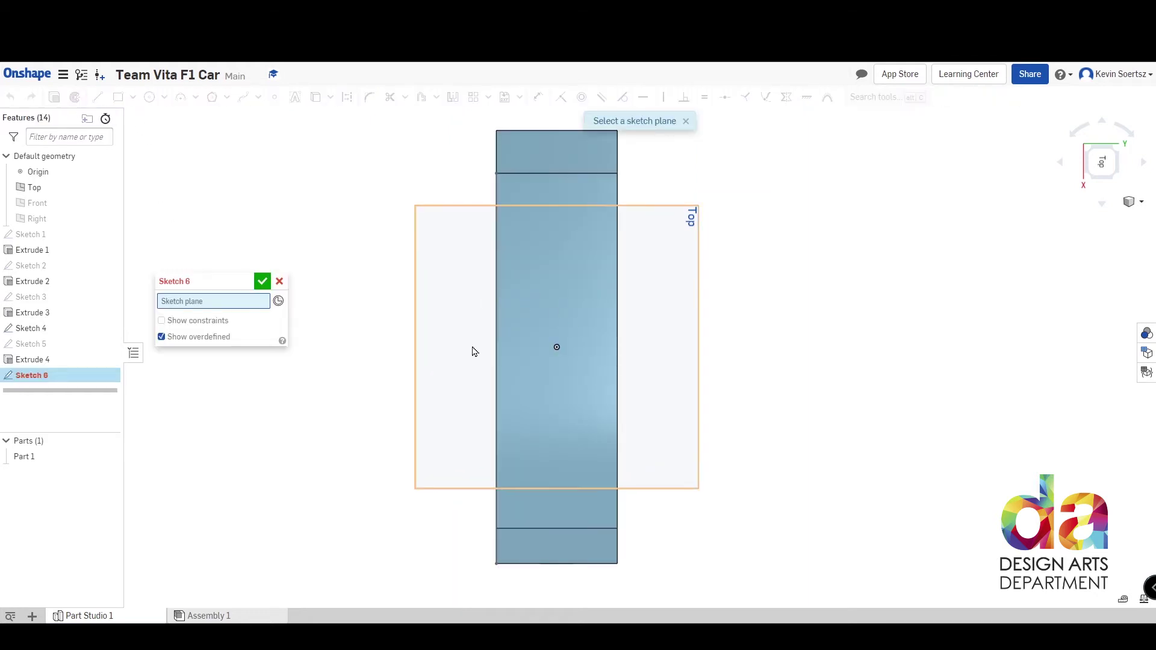
pyautogui.click(451, 296)
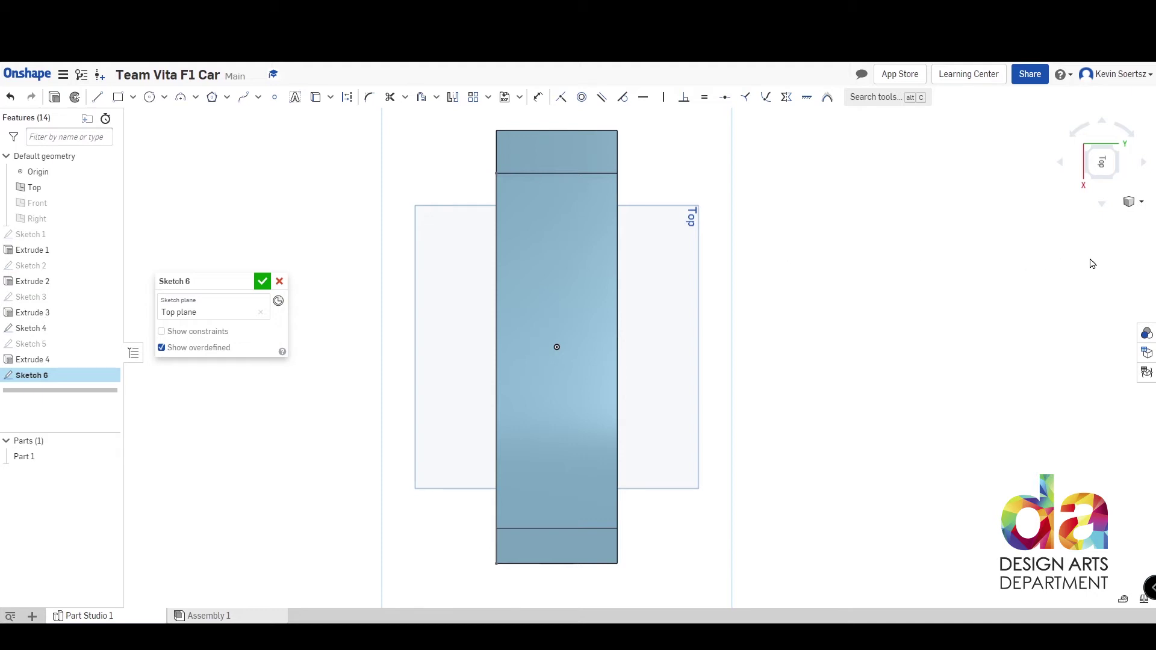
pyautogui.click(1133, 205)
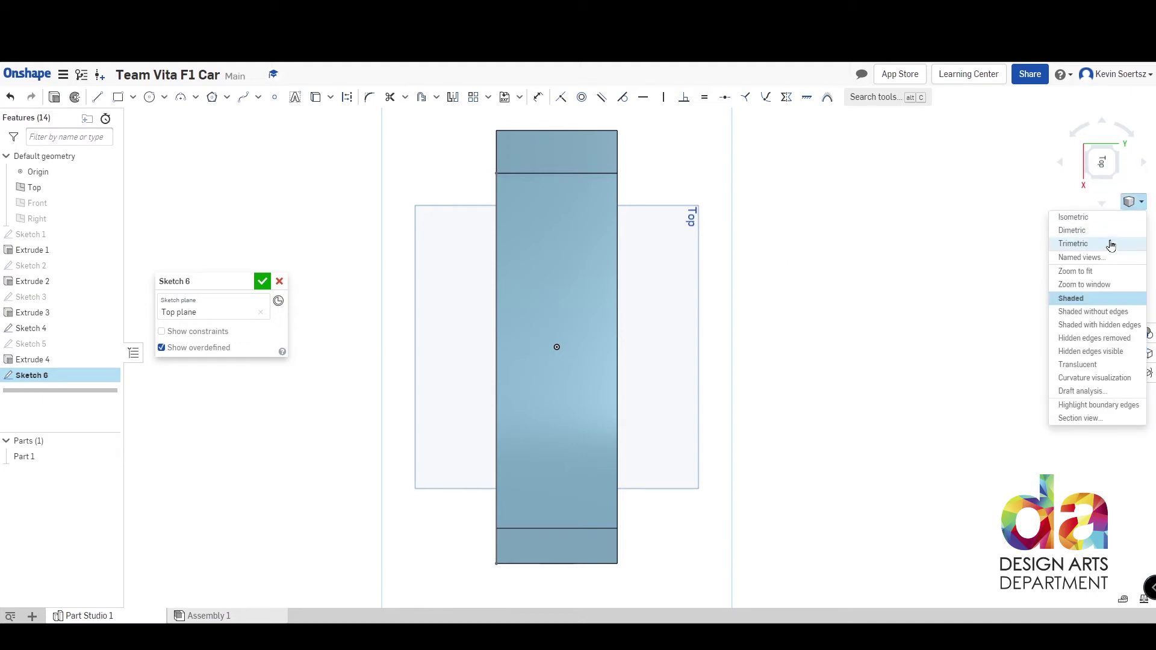
pyautogui.click(1094, 325)
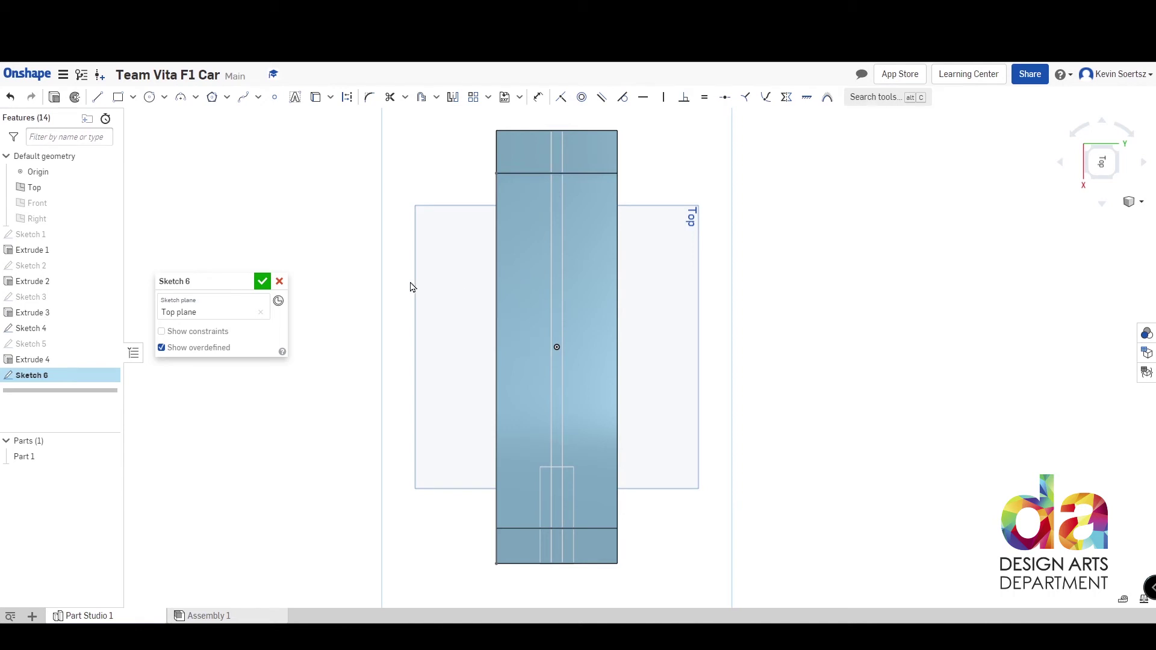
# Draw a multi-point spline along one half of the body, from the raised end's step edge, touching the side edge mid-length, to the side edge near the round-hole end.
pyautogui.click(243, 96)
pyautogui.click(539, 199)
pyautogui.click(524, 279)
pyautogui.click(514, 301)
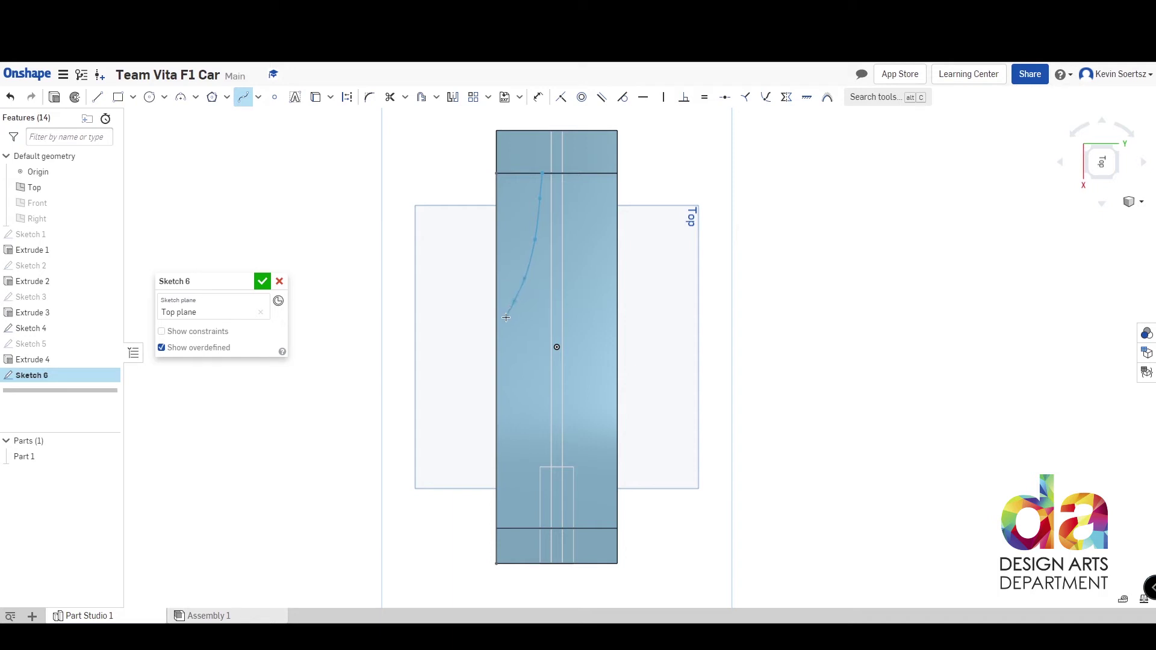
pyautogui.click(503, 322)
pyautogui.click(497, 358)
pyautogui.click(502, 390)
pyautogui.click(515, 406)
pyautogui.click(532, 422)
pyautogui.click(534, 442)
pyautogui.click(519, 501)
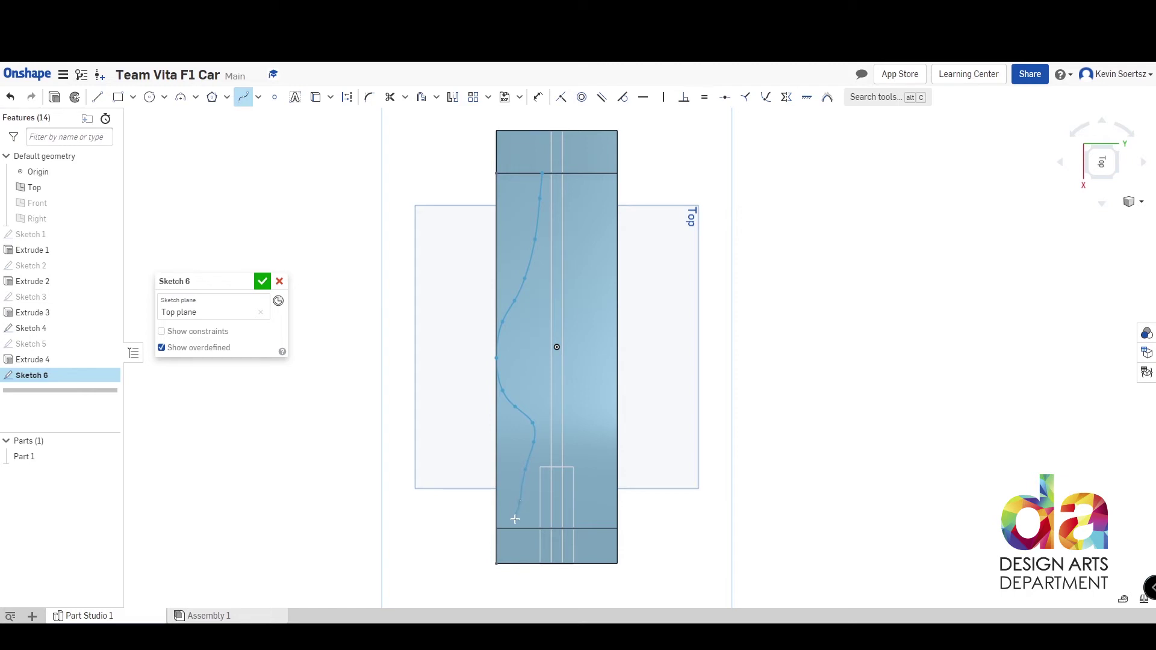
pyautogui.click(495, 550)
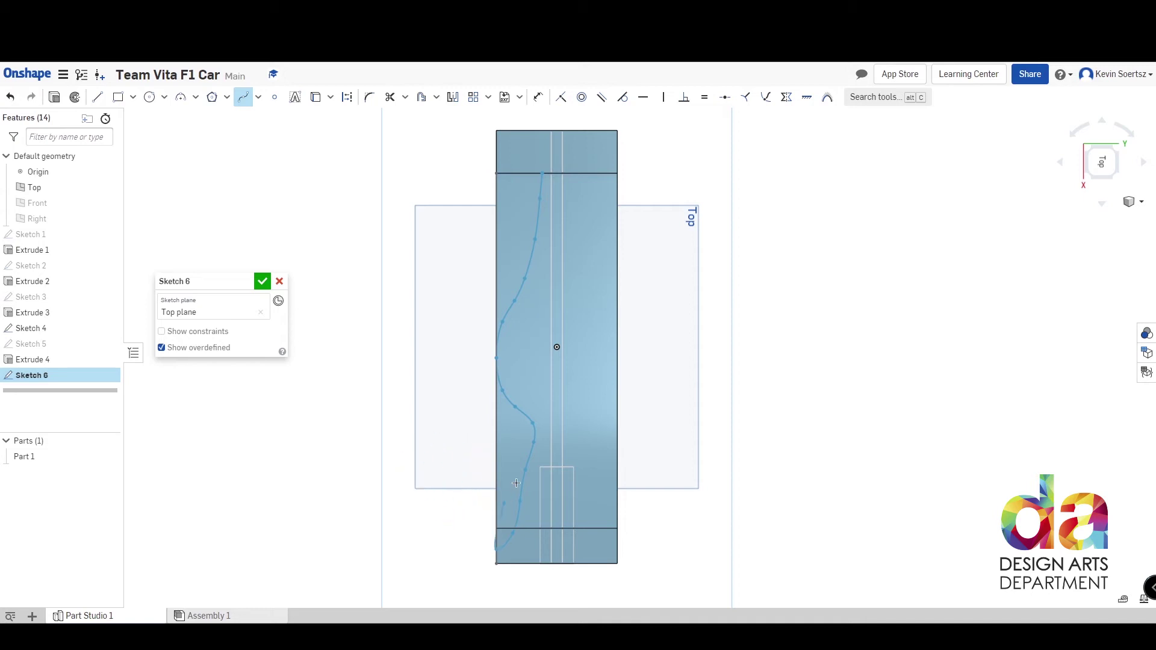
pyautogui.press('Escape')
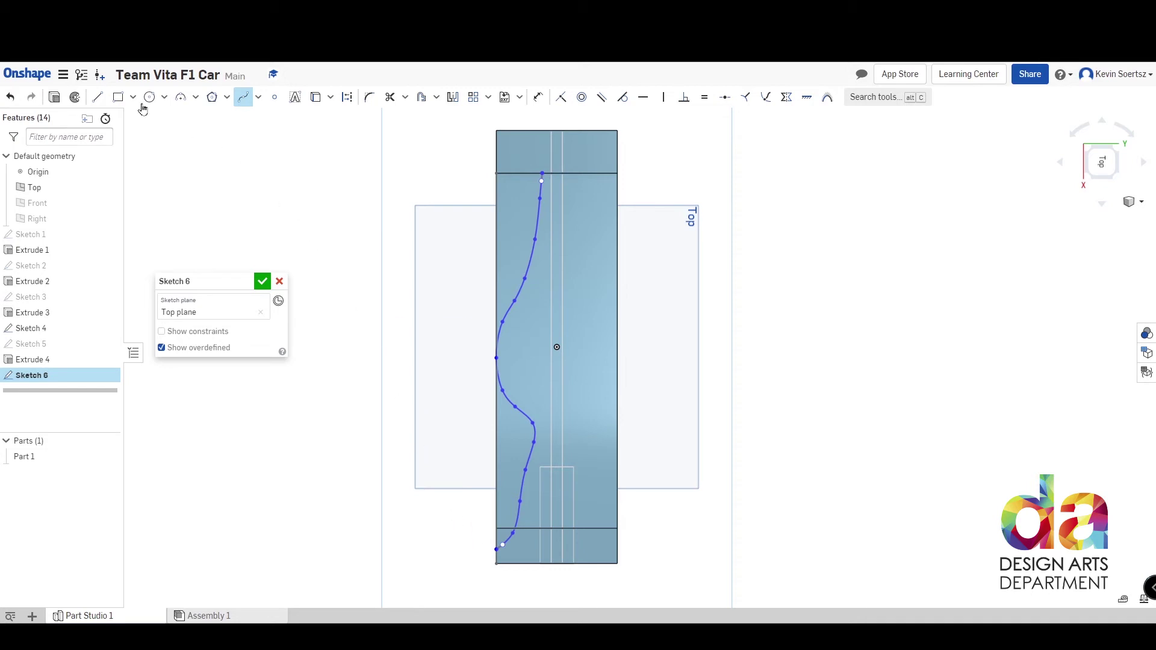
# Enclose the area outside the spline with connected lines running around the block's side and back along the step edge to the spline's start.
pyautogui.click(98, 100)
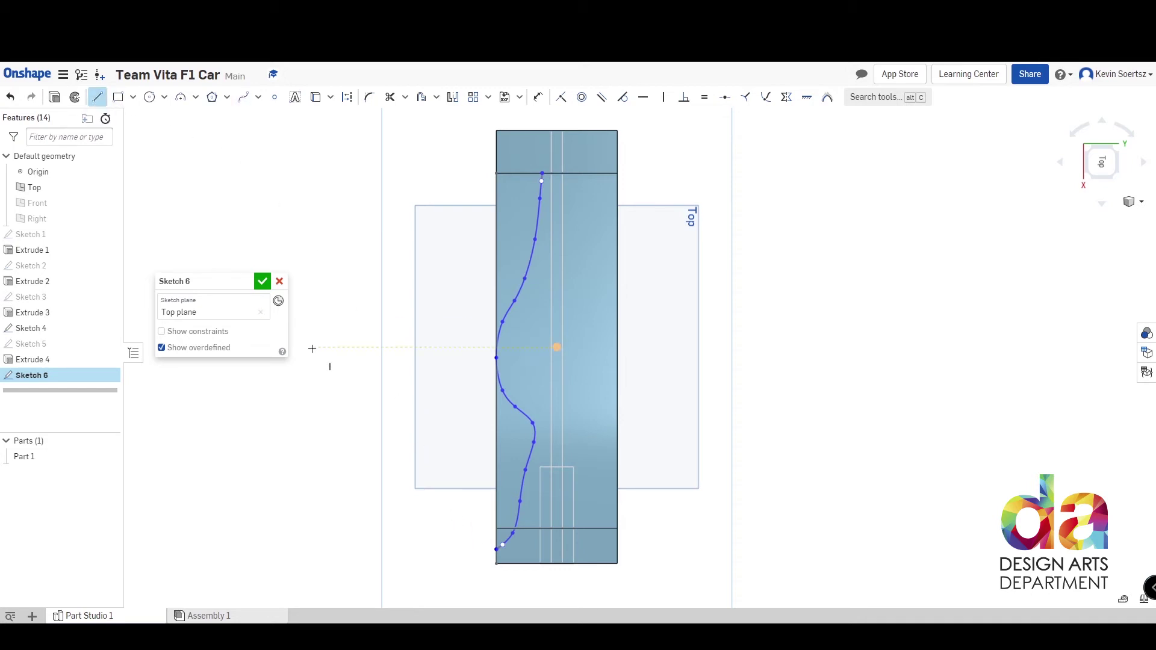
pyautogui.click(496, 549)
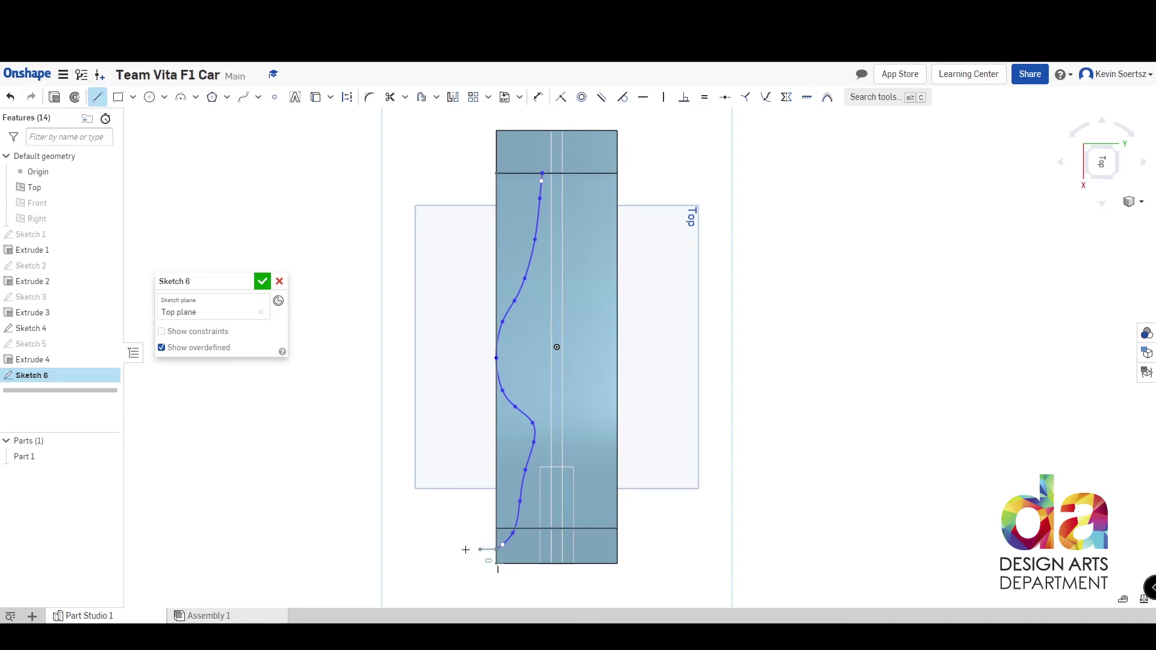
pyautogui.click(411, 534)
pyautogui.click(356, 371)
pyautogui.click(382, 203)
pyautogui.click(425, 169)
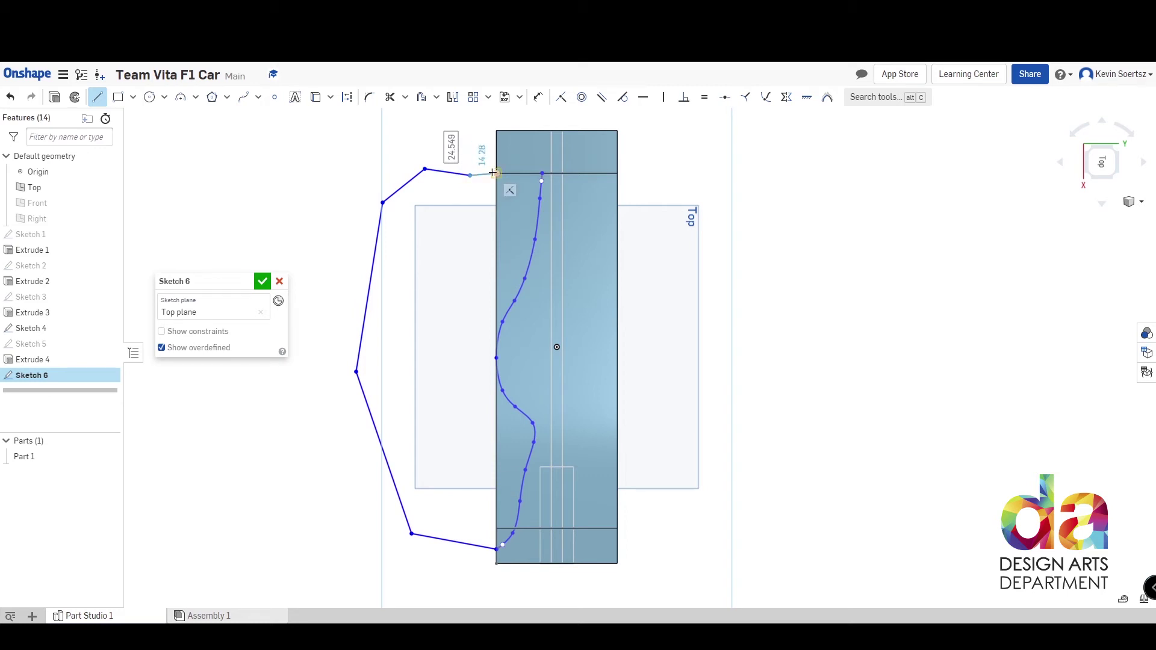
pyautogui.click(495, 173)
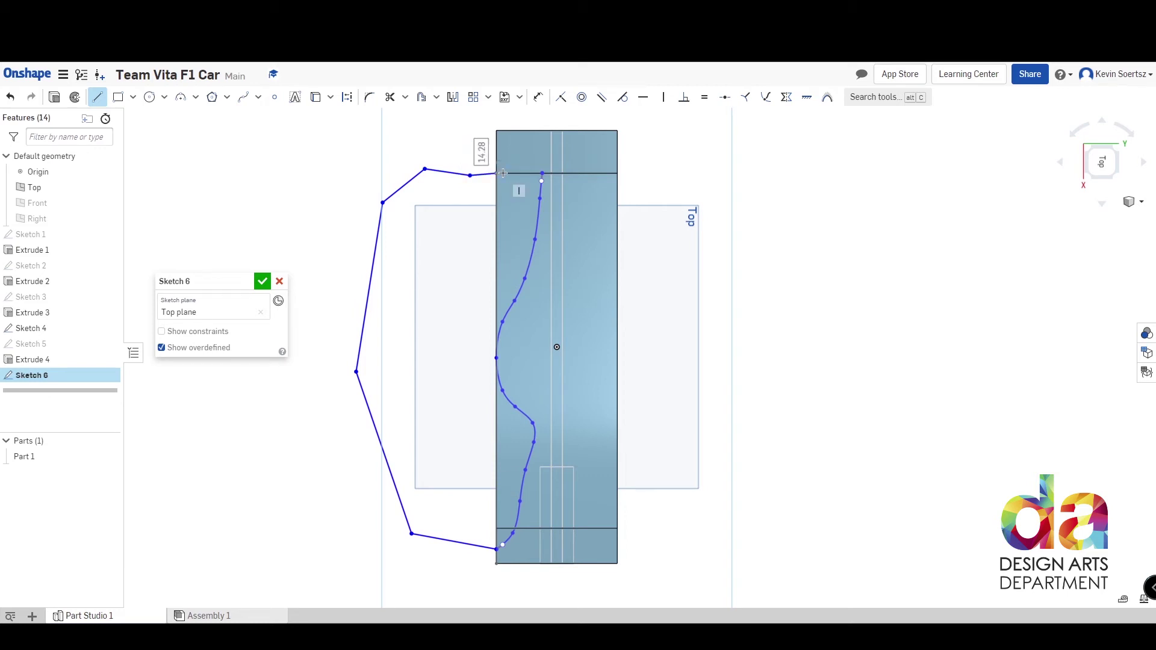
pyautogui.click(541, 172)
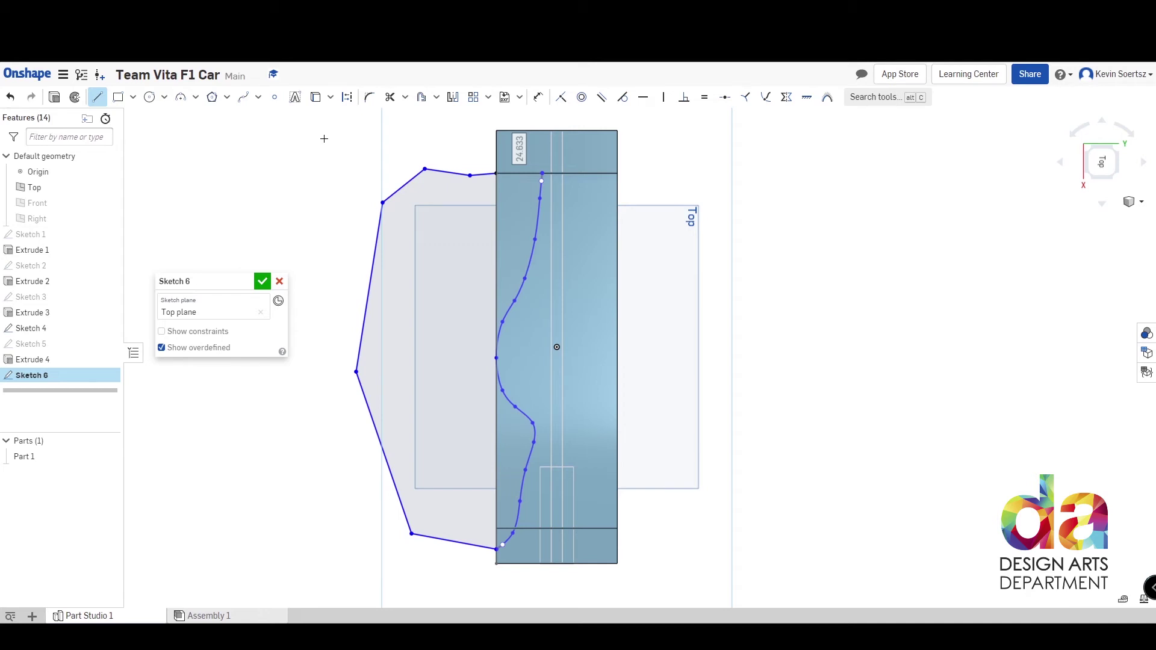
# Draw a lengthwise line about 44 mm long on the block's centreline, in line with the origin.
pyautogui.click(99, 100)
pyautogui.click(99, 100)
pyautogui.click(556, 235)
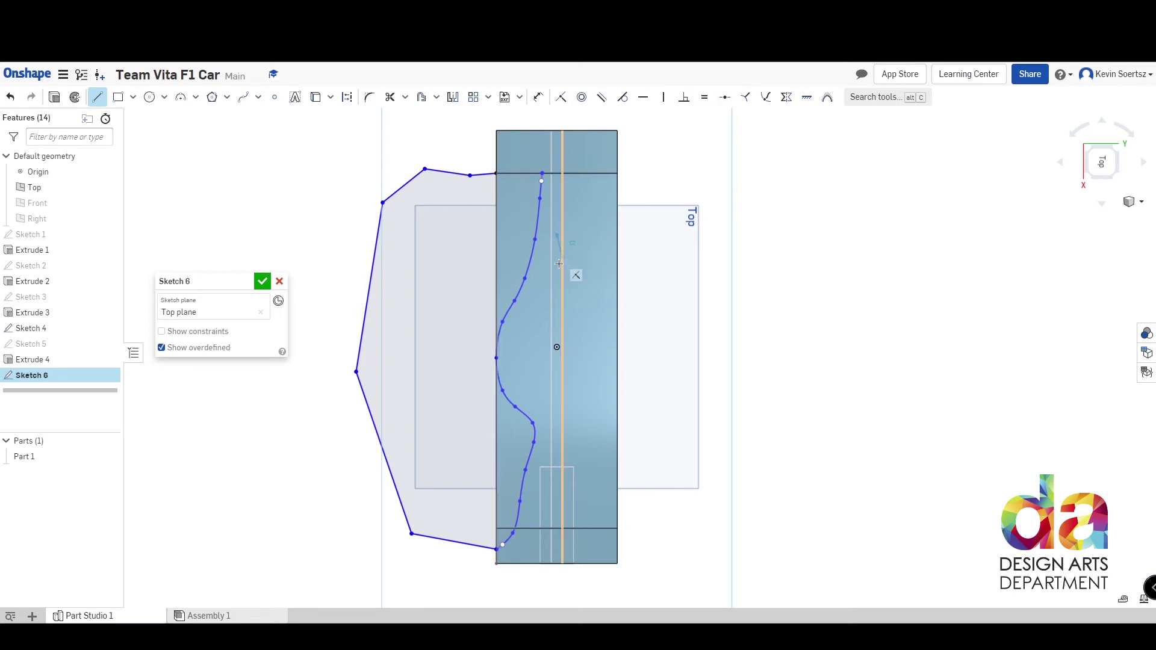
pyautogui.click(556, 314)
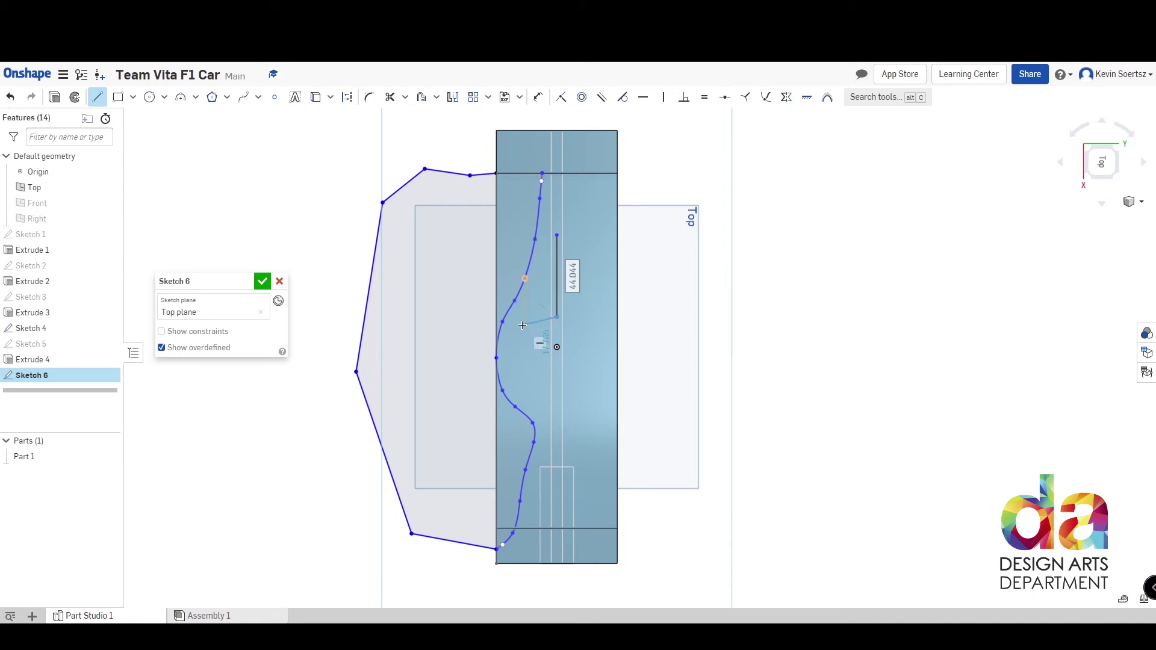
pyautogui.press('Escape')
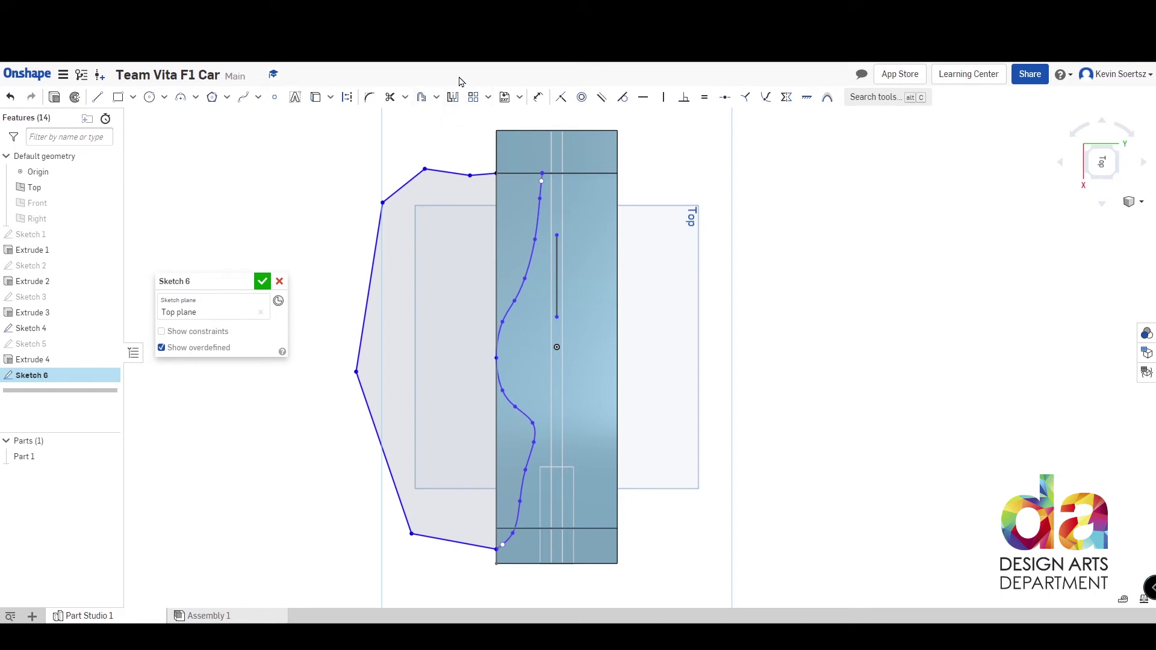
# Mirror the spline and its enclosing lines across the centre line, and finish the sketch.
pyautogui.click(453, 96)
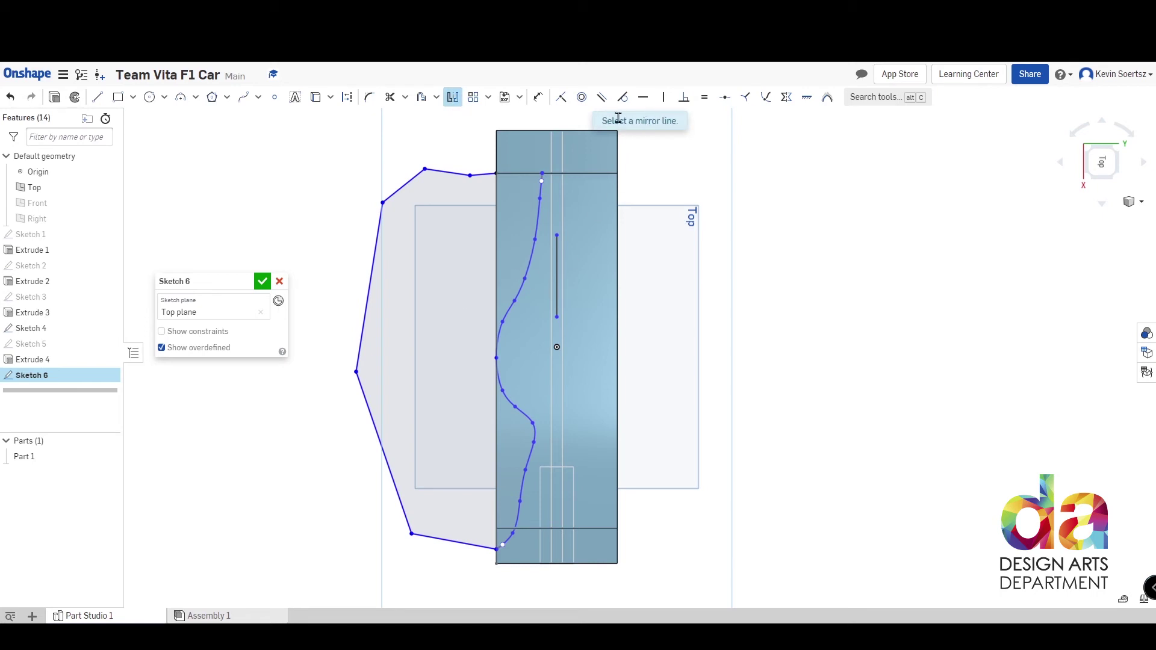
pyautogui.click(556, 285)
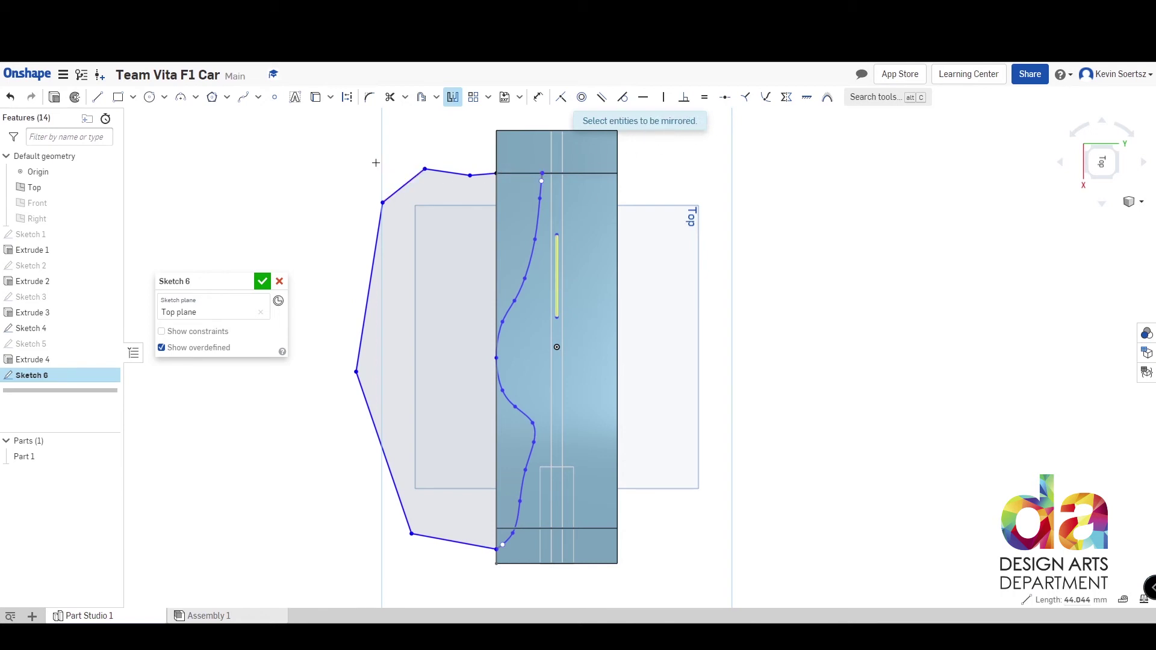
pyautogui.moveTo(321, 114)
pyautogui.mouseDown()
pyautogui.moveTo(551, 575)
pyautogui.moveTo(542, 591)
pyautogui.mouseUp()
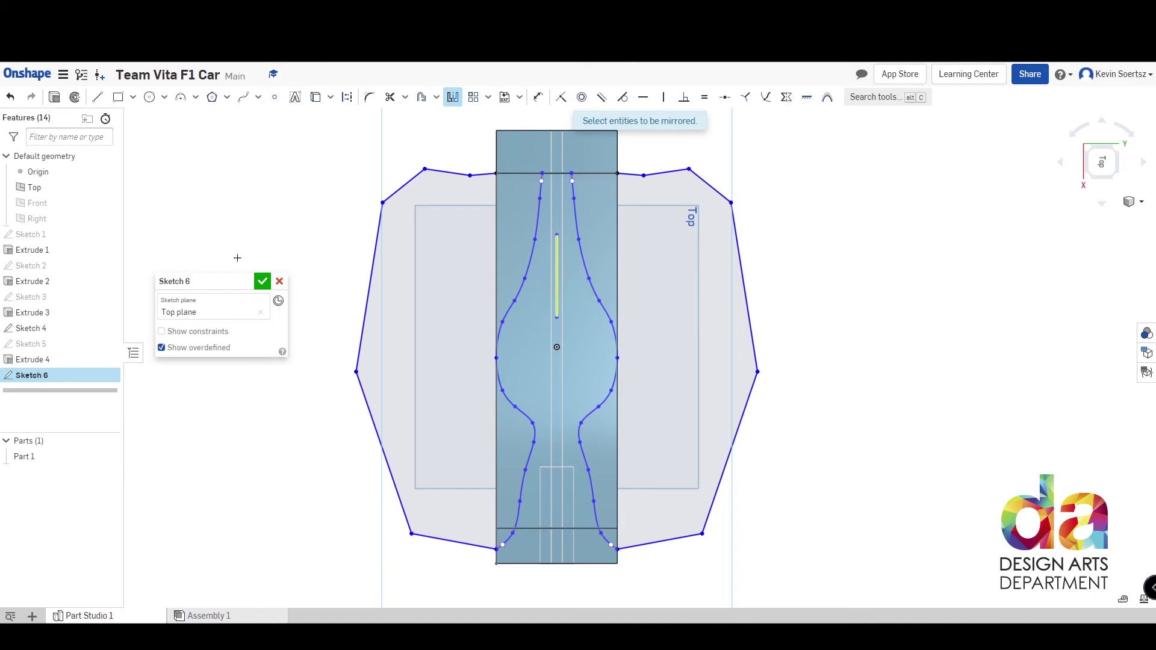
pyautogui.click(262, 283)
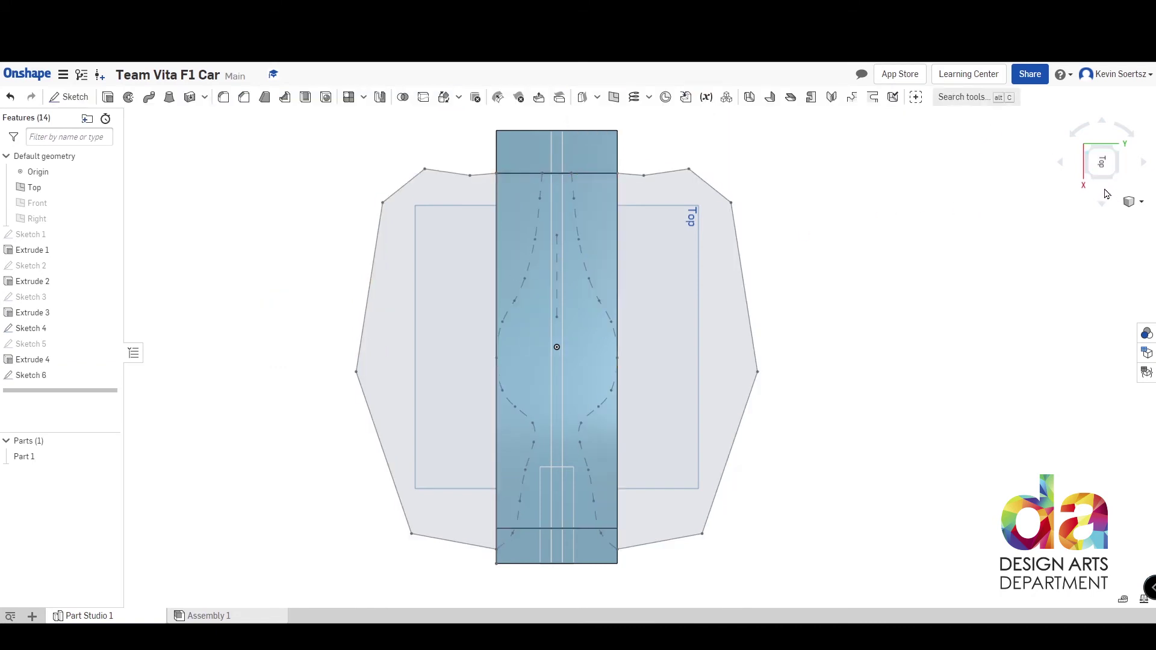
# Extrude both mirrored side regions upward as a removal, about 100.6 mm deep, to cut the curved outline through the body.
pyautogui.click(1121, 179)
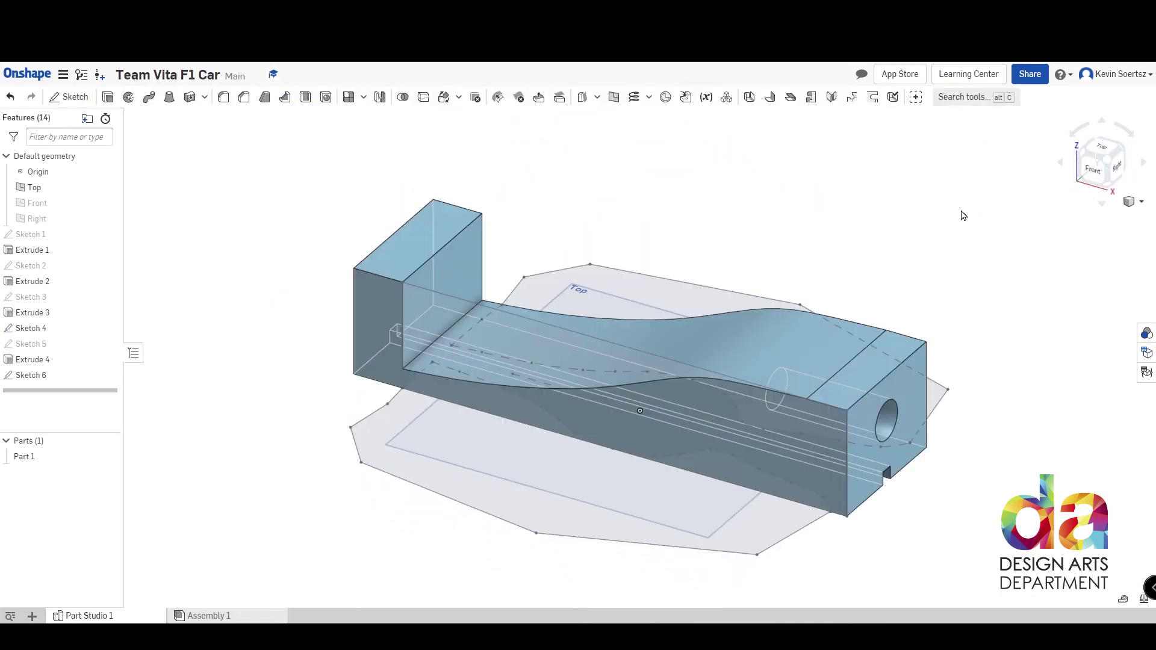
pyautogui.click(108, 98)
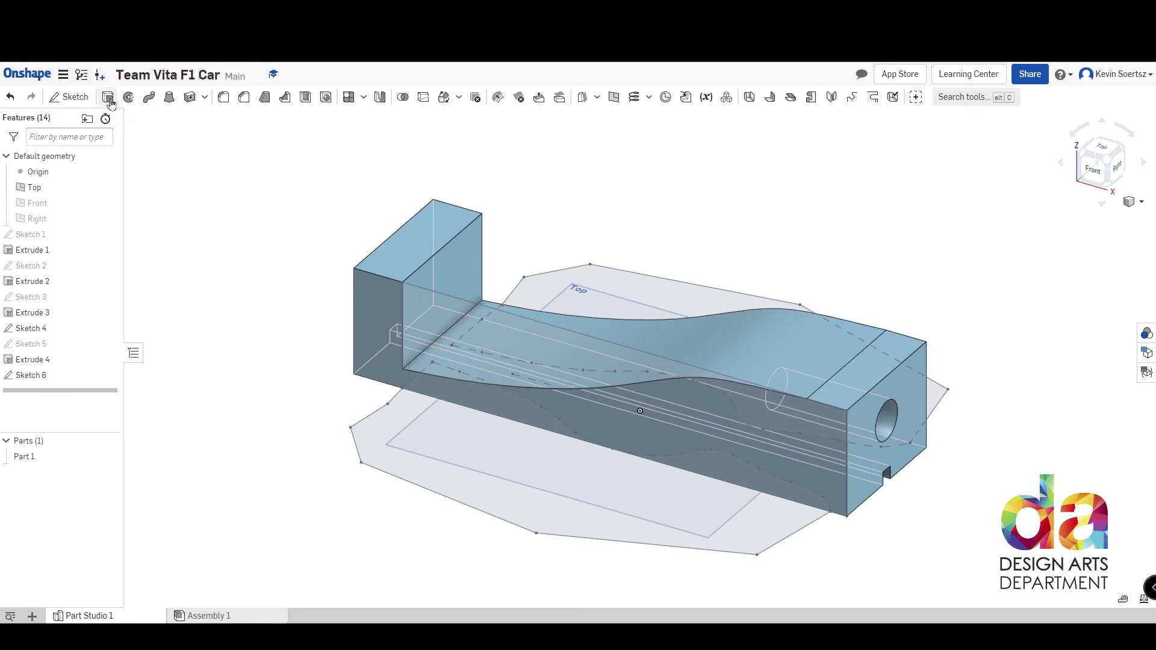
pyautogui.click(490, 494)
pyautogui.click(641, 287)
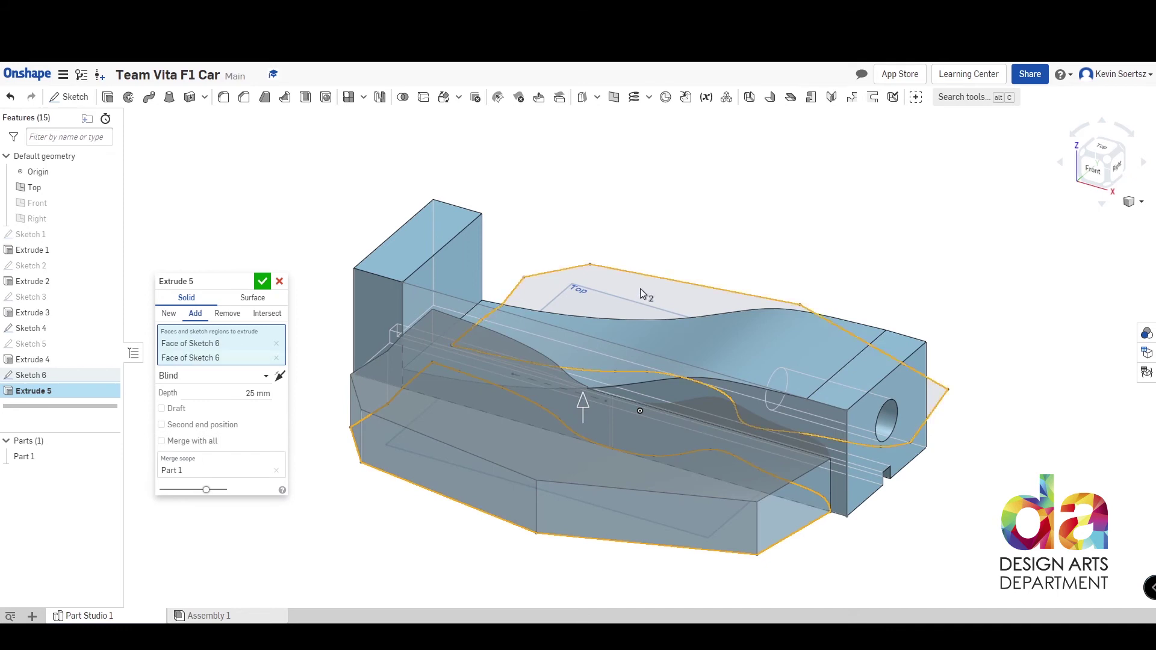
pyautogui.click(227, 314)
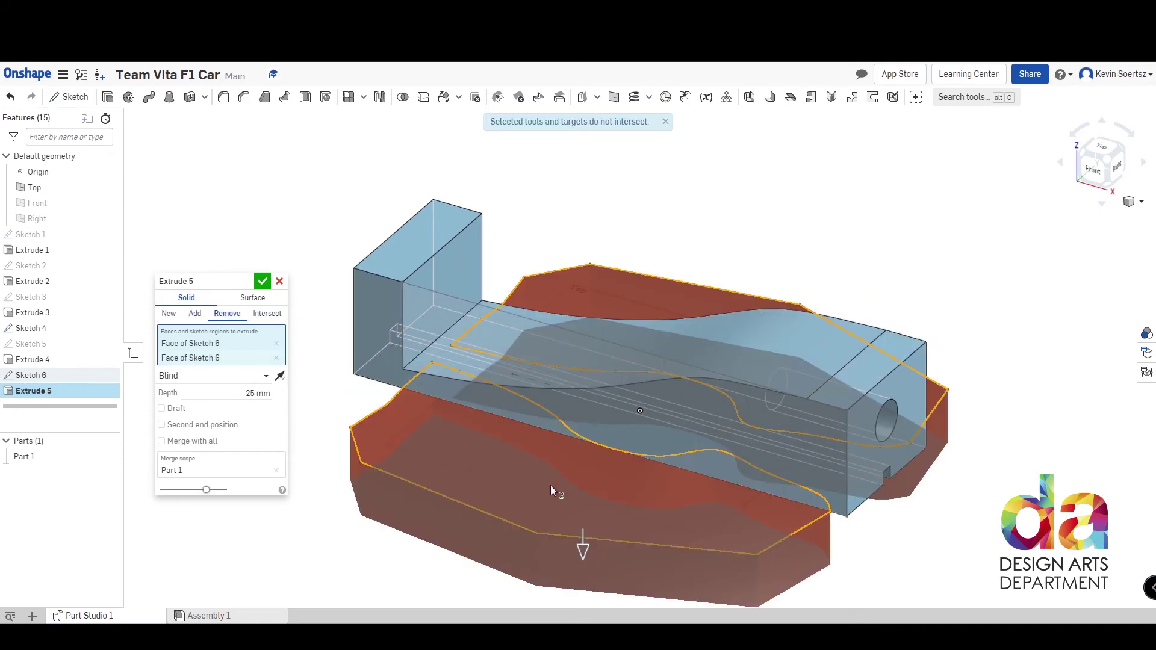
pyautogui.moveTo(583, 557); pyautogui.dragTo(583, 290)
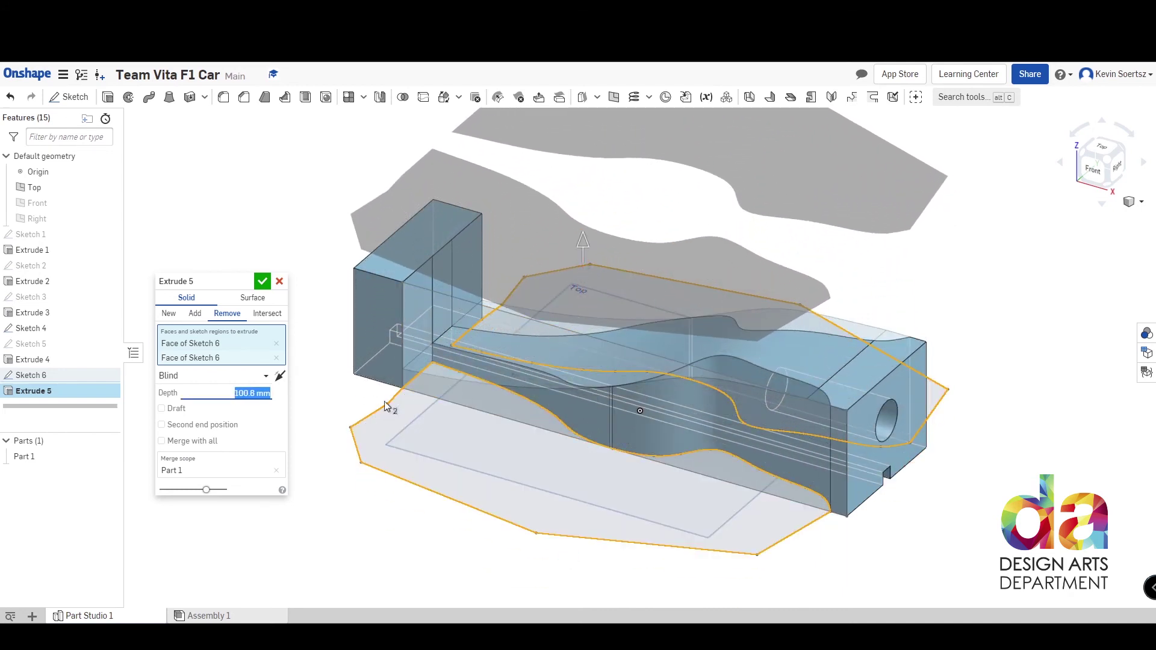
pyautogui.click(262, 283)
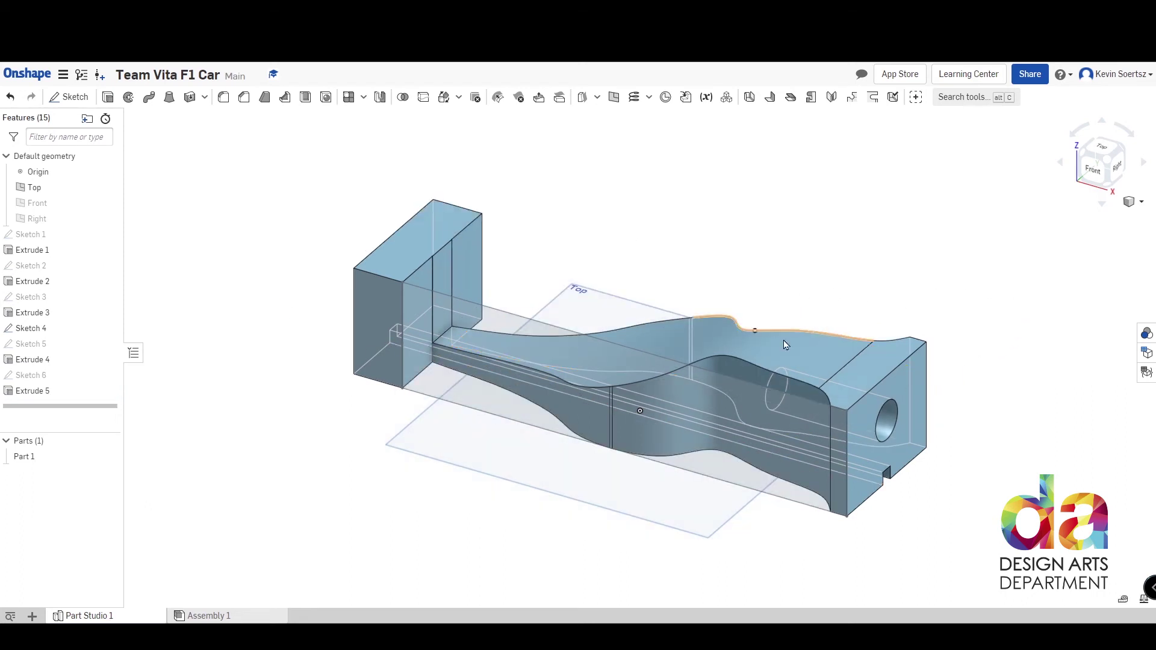
# Set the display to shaded without hidden edges, and hide the Top plane and Sketch 4.
pyautogui.click(1136, 208)
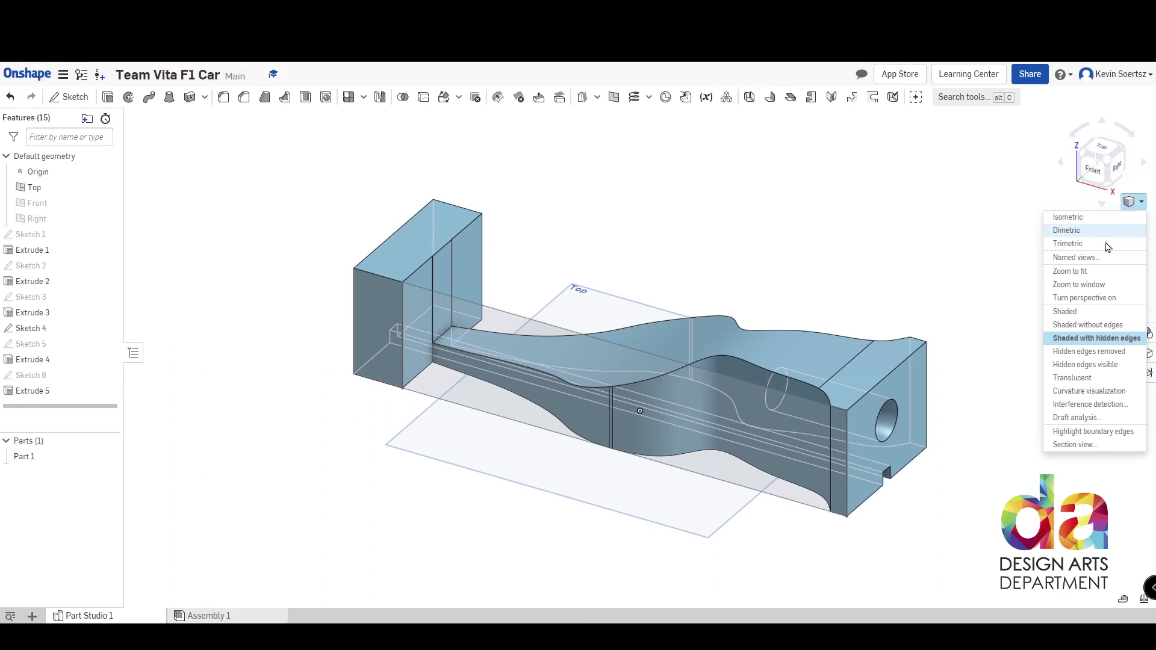
pyautogui.click(1081, 314)
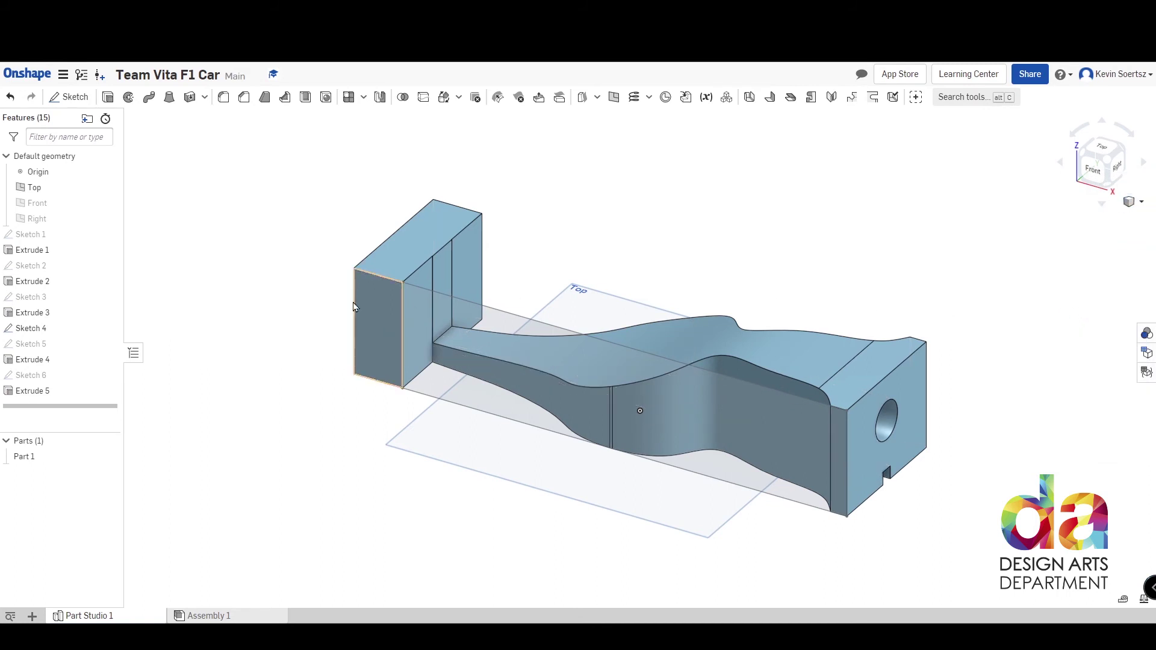
pyautogui.click(109, 188)
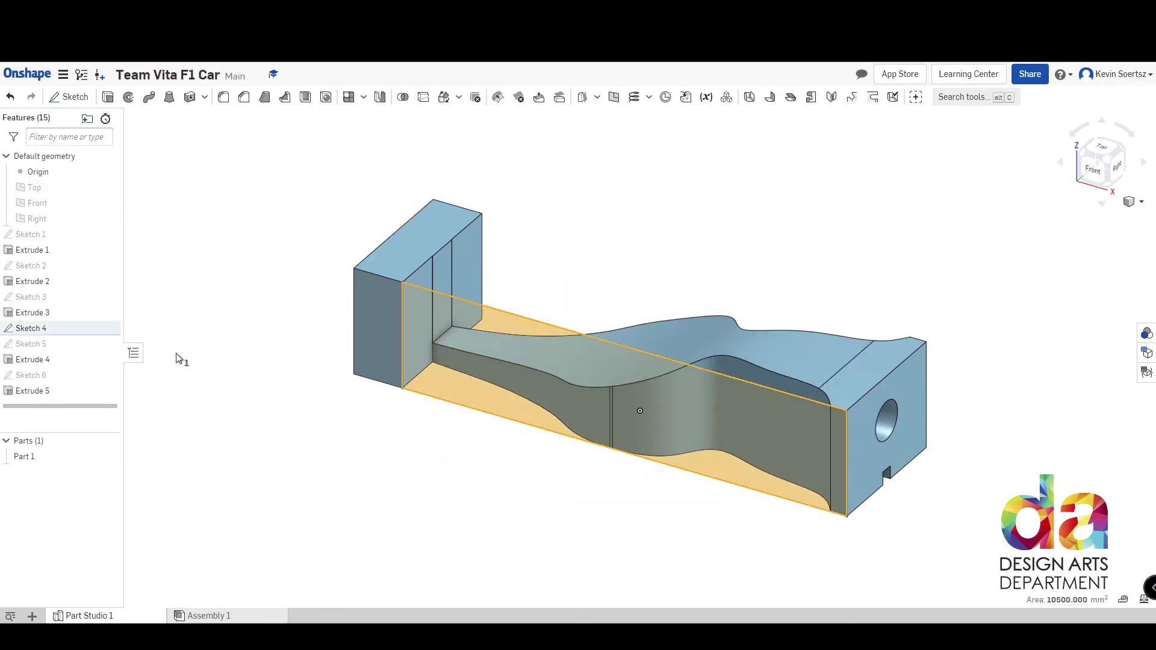
pyautogui.click(109, 328)
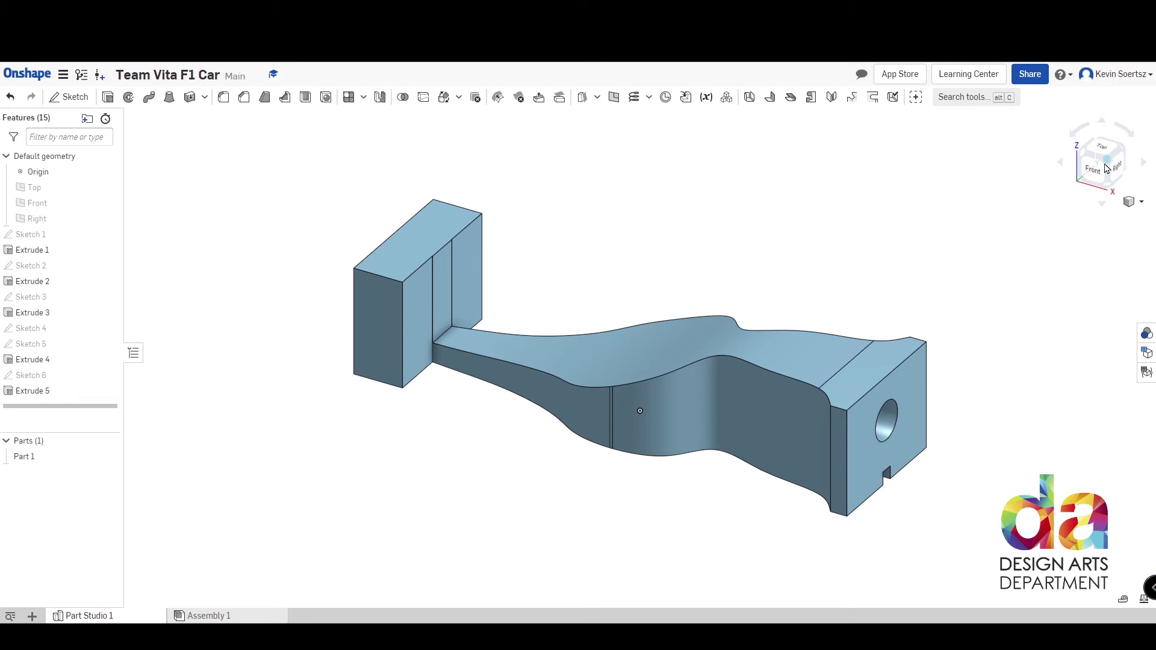
# Start a sketch on the round-hole end face and draw a circle about 41.6 mm in diameter, concentric with the hole.
pyautogui.click(1124, 153)
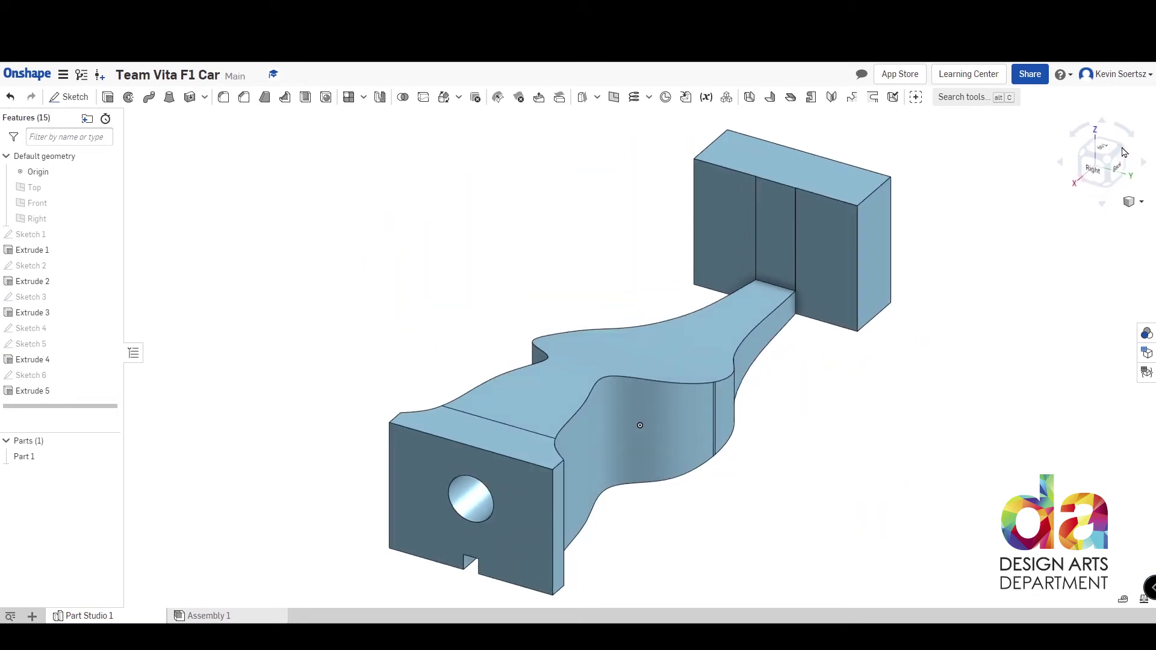
pyautogui.click(1123, 152)
pyautogui.hotkey('shift', '7')
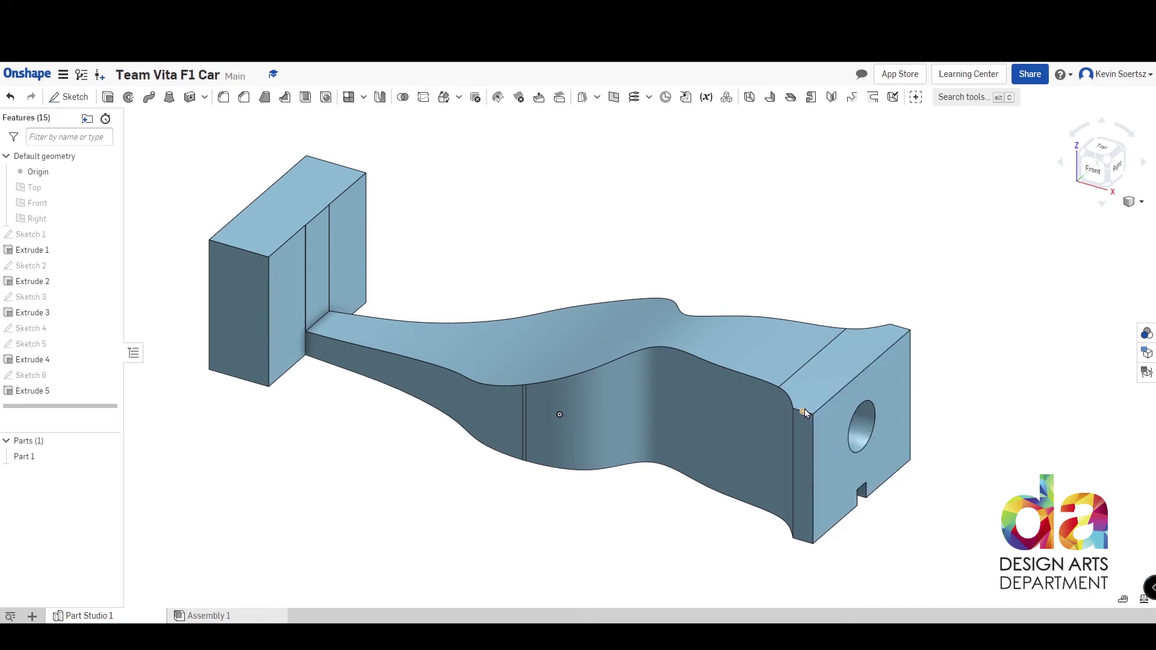
pyautogui.click(77, 98)
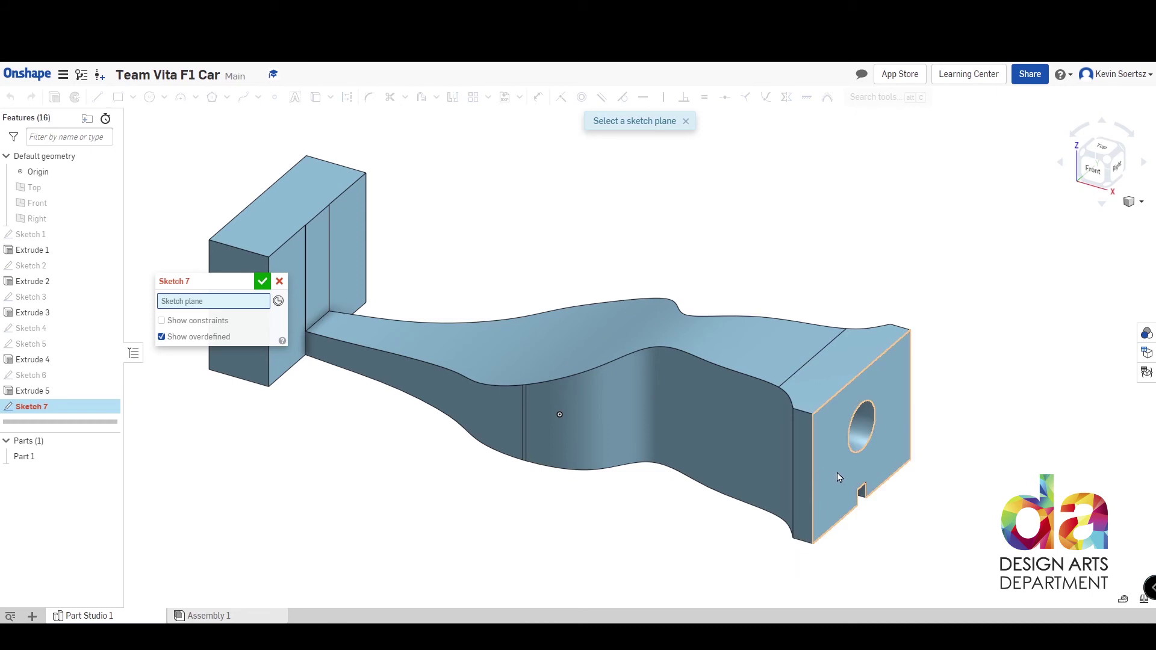
pyautogui.click(837, 473)
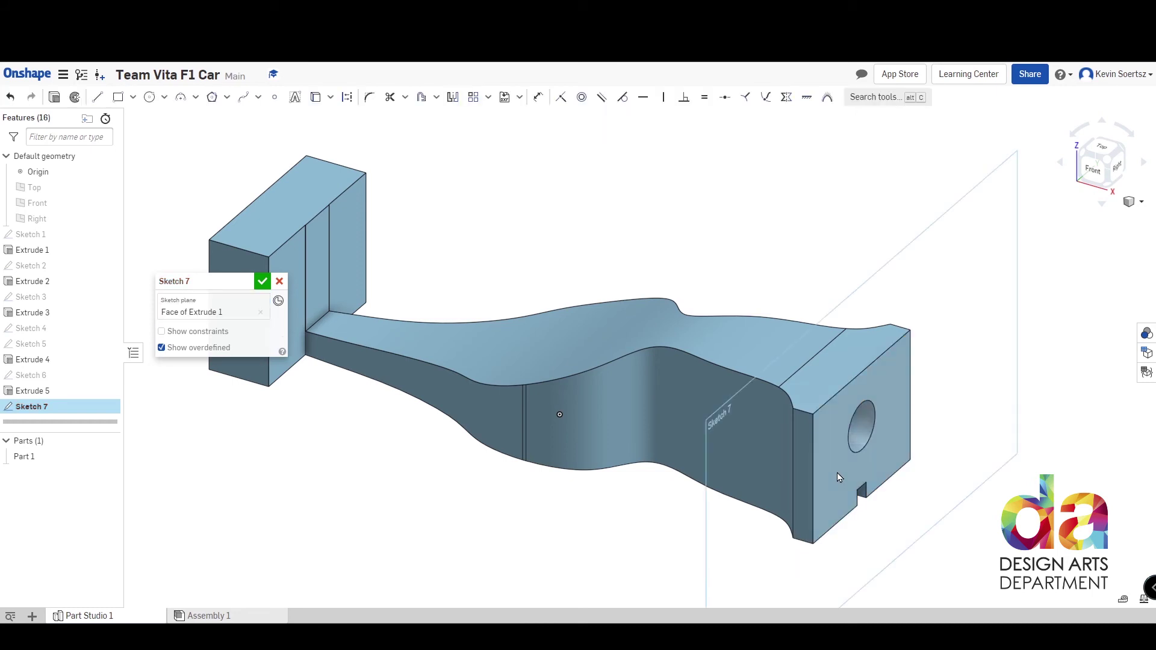
pyautogui.click(1121, 171)
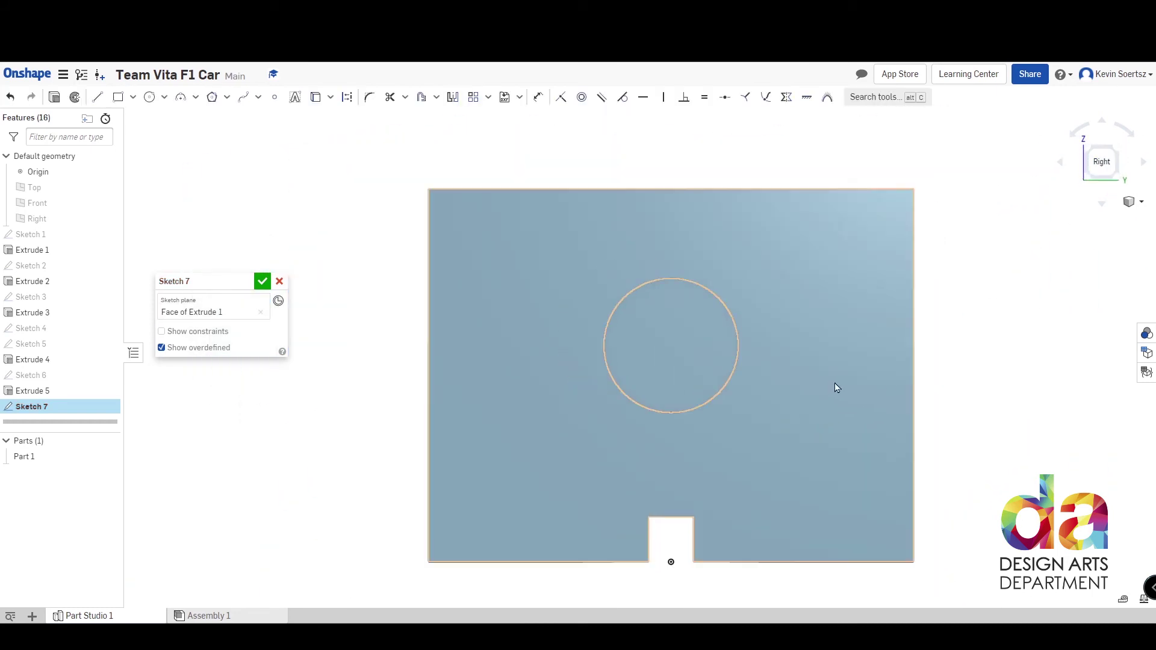
pyautogui.scroll(2, 837, 387)
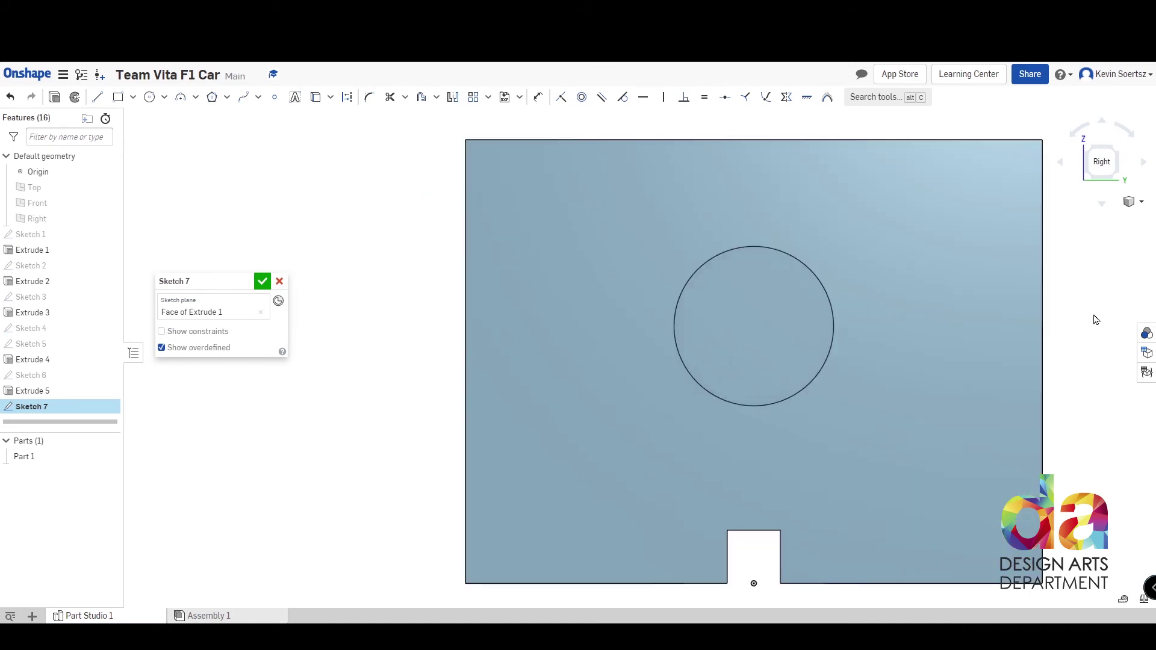
pyautogui.moveTo(1092, 310); pyautogui.dragTo(976, 314, button='middle')
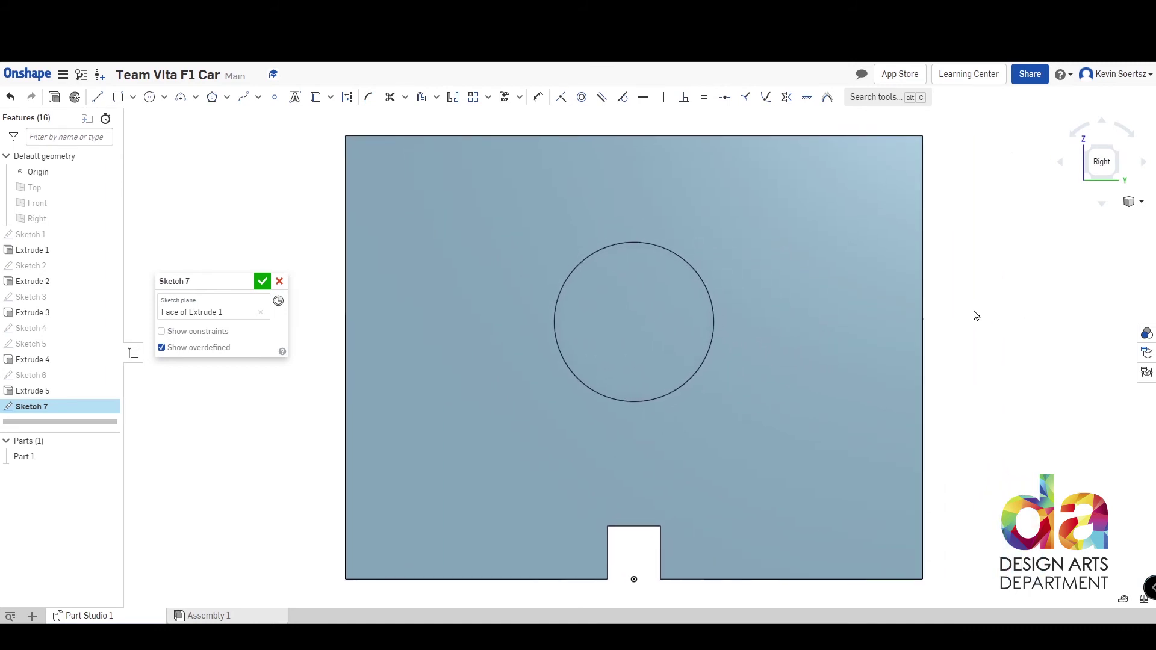
pyautogui.click(151, 100)
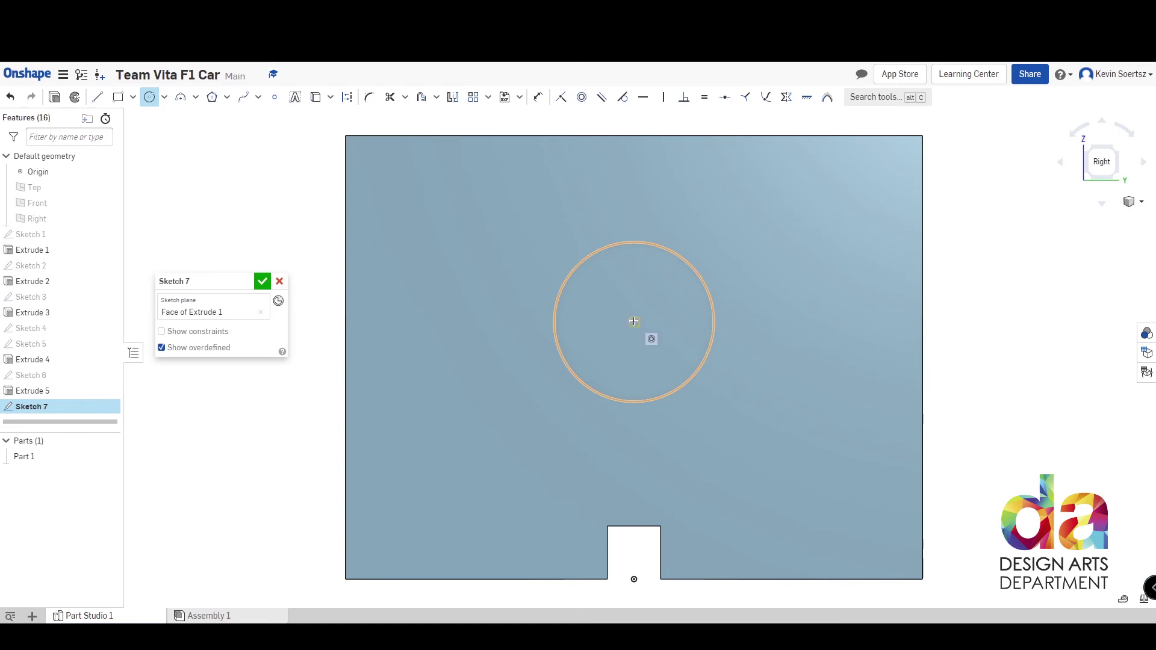
pyautogui.click(634, 321)
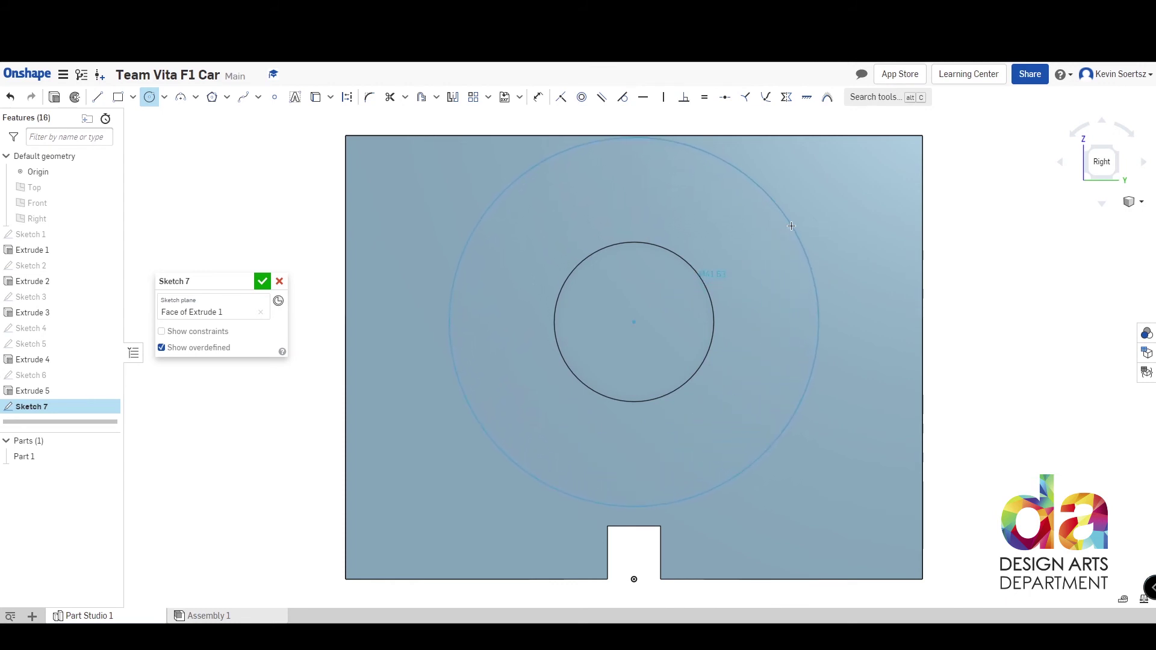
pyautogui.click(791, 226)
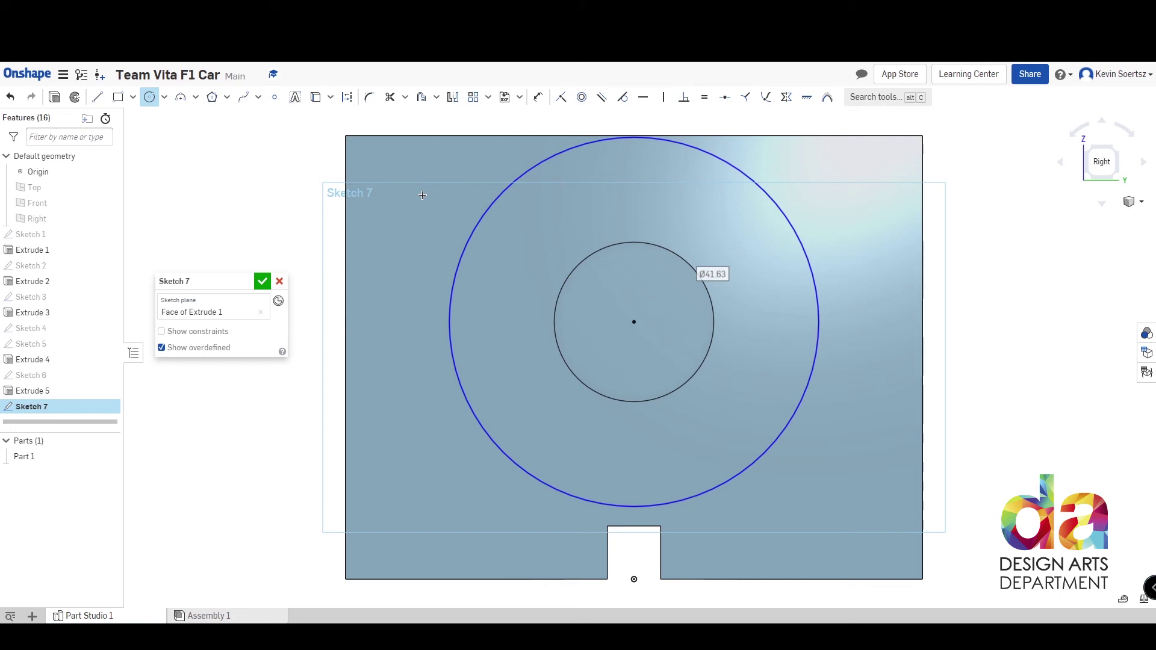
# Draw a multi-point spline from the large circle's lower side, curving outward to the end face's nearest bottom corner.
pyautogui.click(244, 99)
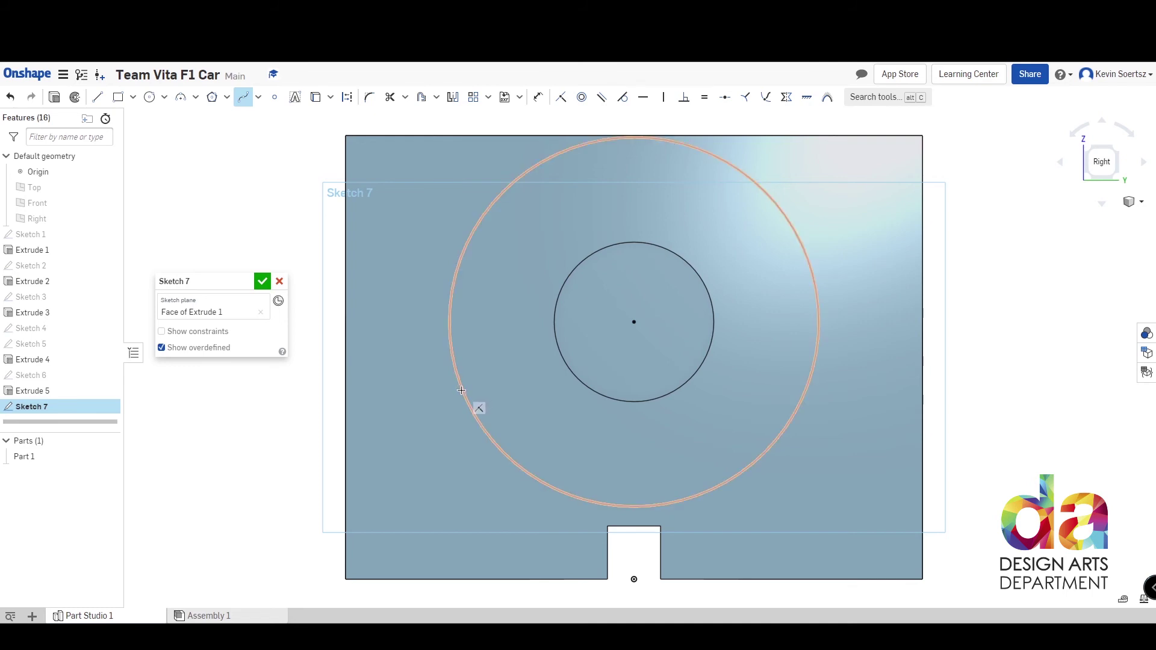
pyautogui.click(470, 432)
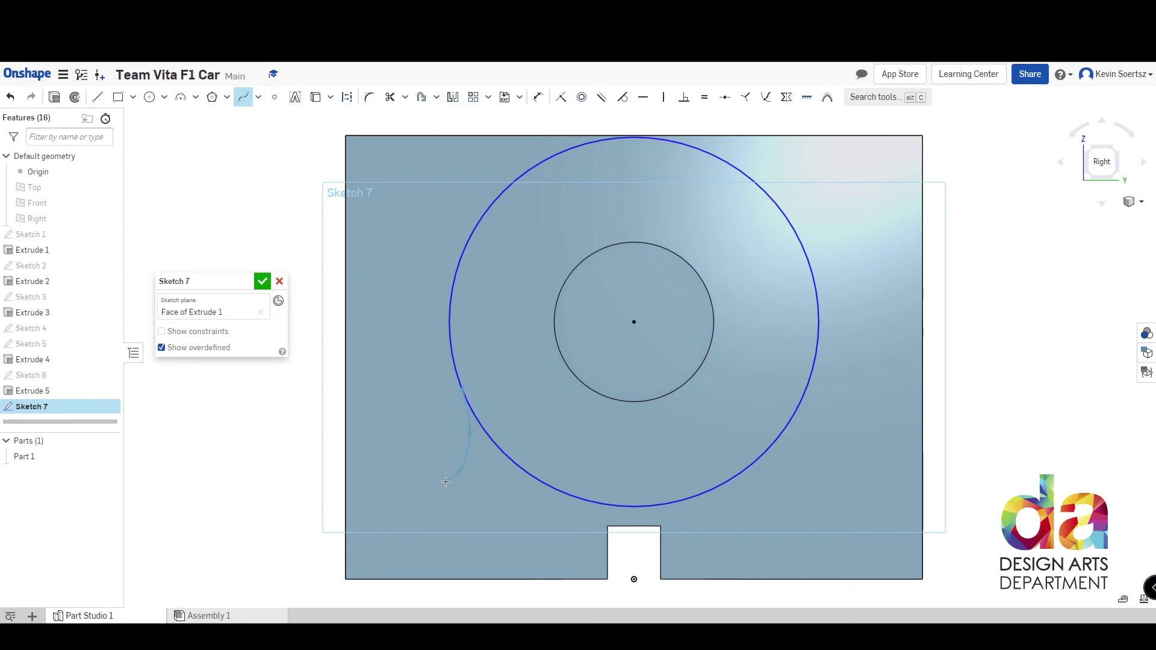
pyautogui.click(388, 521)
pyautogui.click(360, 554)
pyautogui.click(346, 580)
pyautogui.press('Escape')
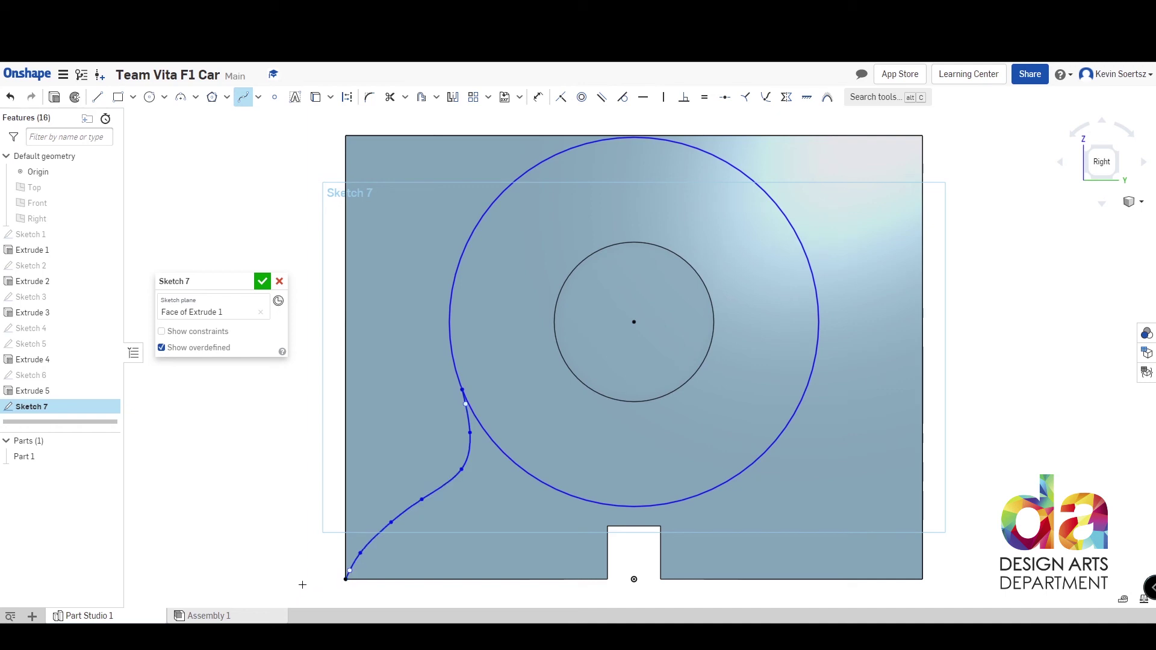
# Draw connected lines from the spline's corner end around the outside of the face to above its centre, then straight down to the circle's top.
pyautogui.click(97, 96)
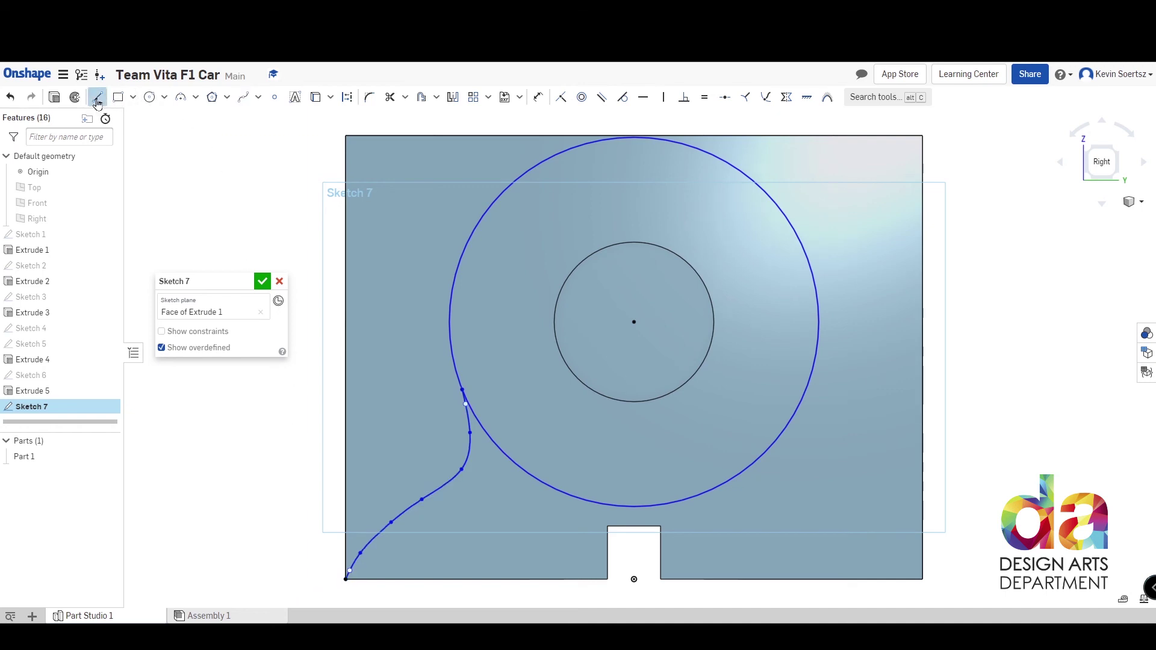
pyautogui.click(345, 580)
pyautogui.click(252, 597)
pyautogui.click(184, 422)
pyautogui.click(228, 173)
pyautogui.scroll(1, 300, 150)
pyautogui.scroll(-1, 300, 150)
pyautogui.scroll(-2, 300, 149)
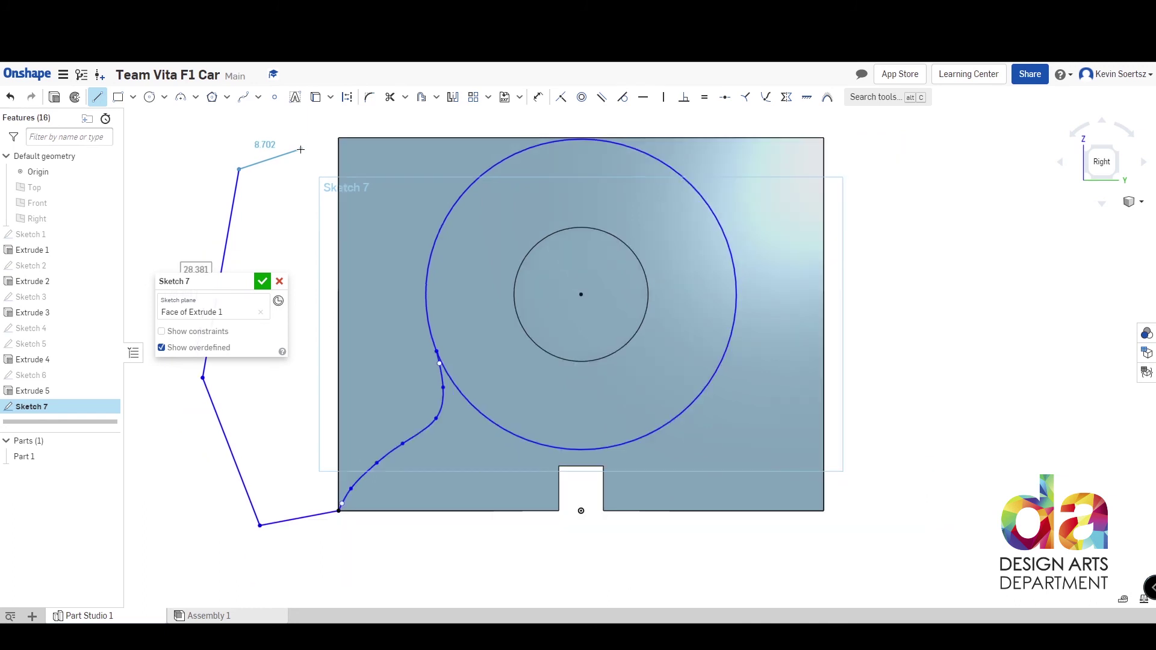
pyautogui.moveTo(301, 149)
pyautogui.mouseDown(button='middle')
pyautogui.moveTo(301, 226)
pyautogui.moveTo(369, 274)
pyautogui.mouseUp(button='middle')
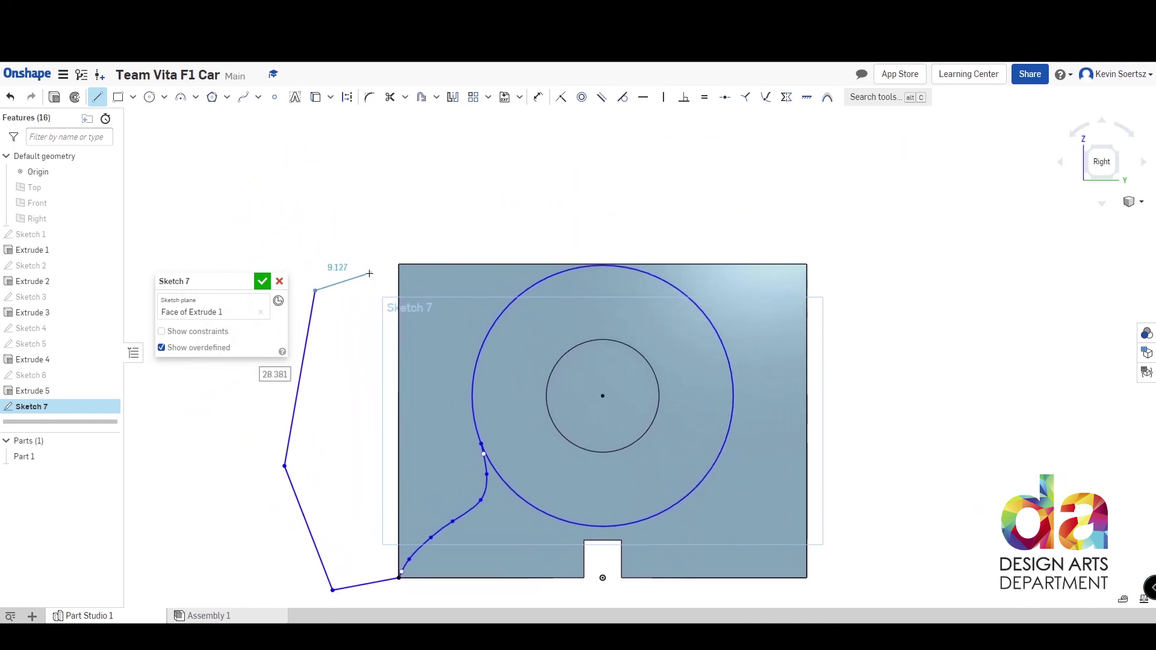
pyautogui.click(399, 218)
pyautogui.click(522, 189)
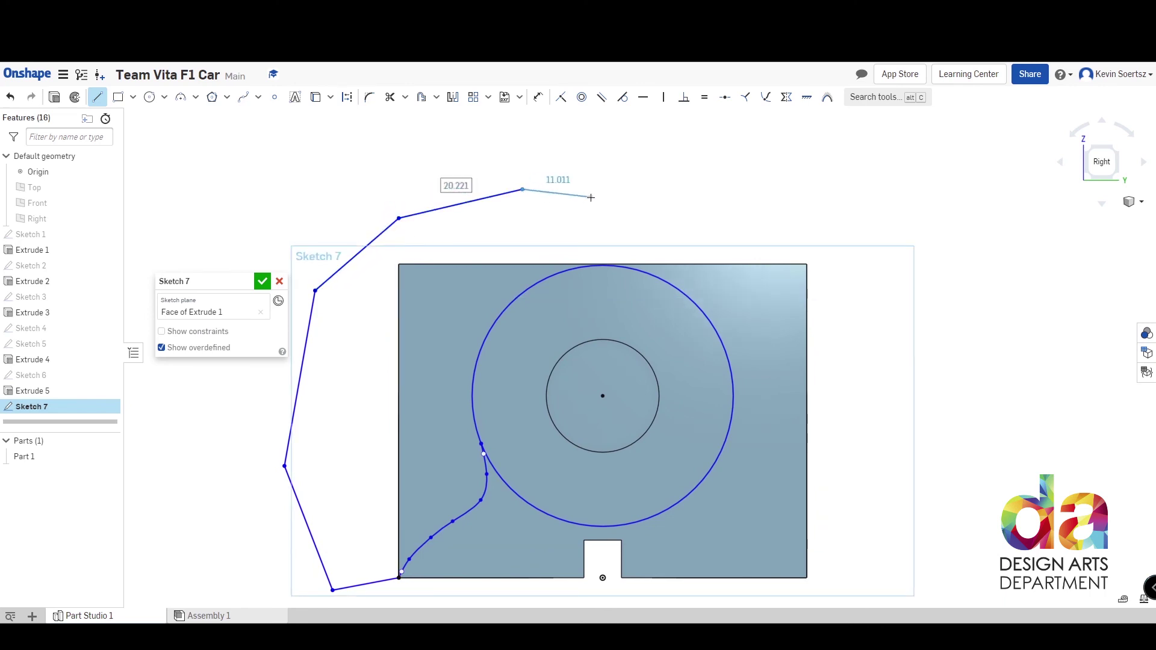
pyautogui.click(574, 204)
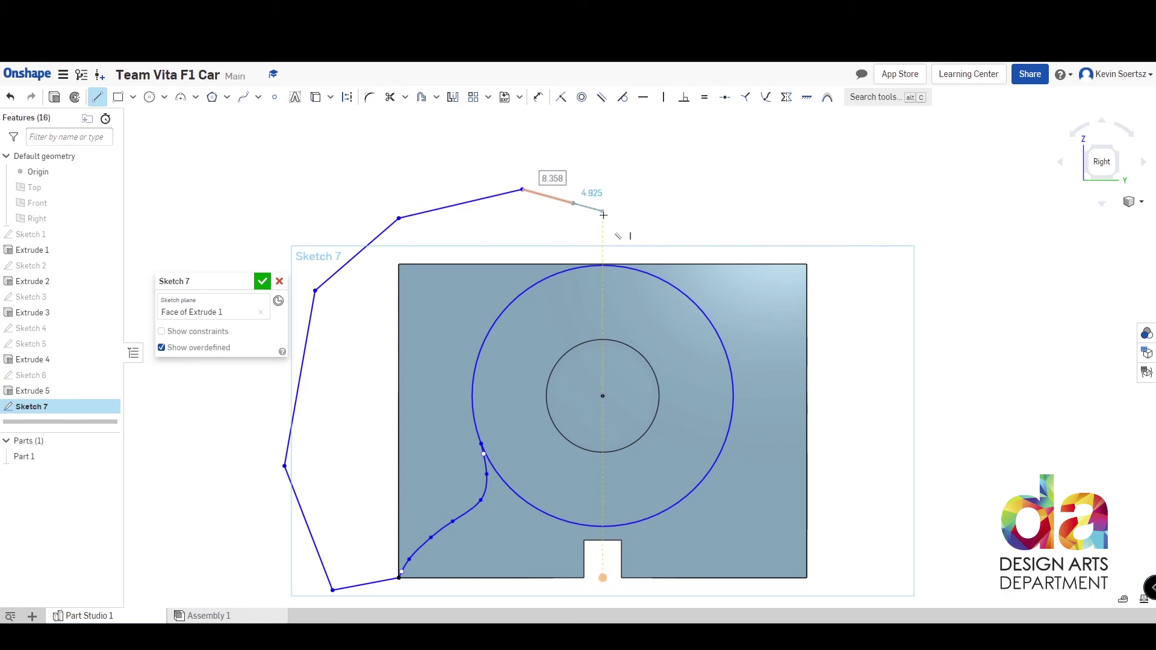
pyautogui.click(603, 212)
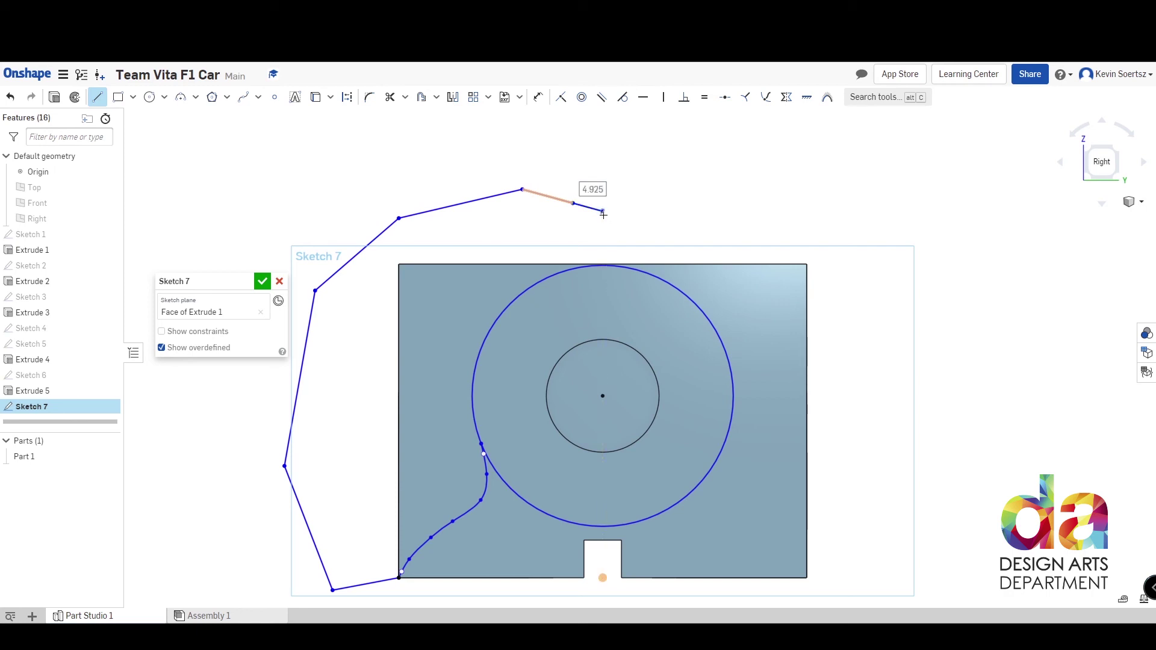
pyautogui.click(602, 266)
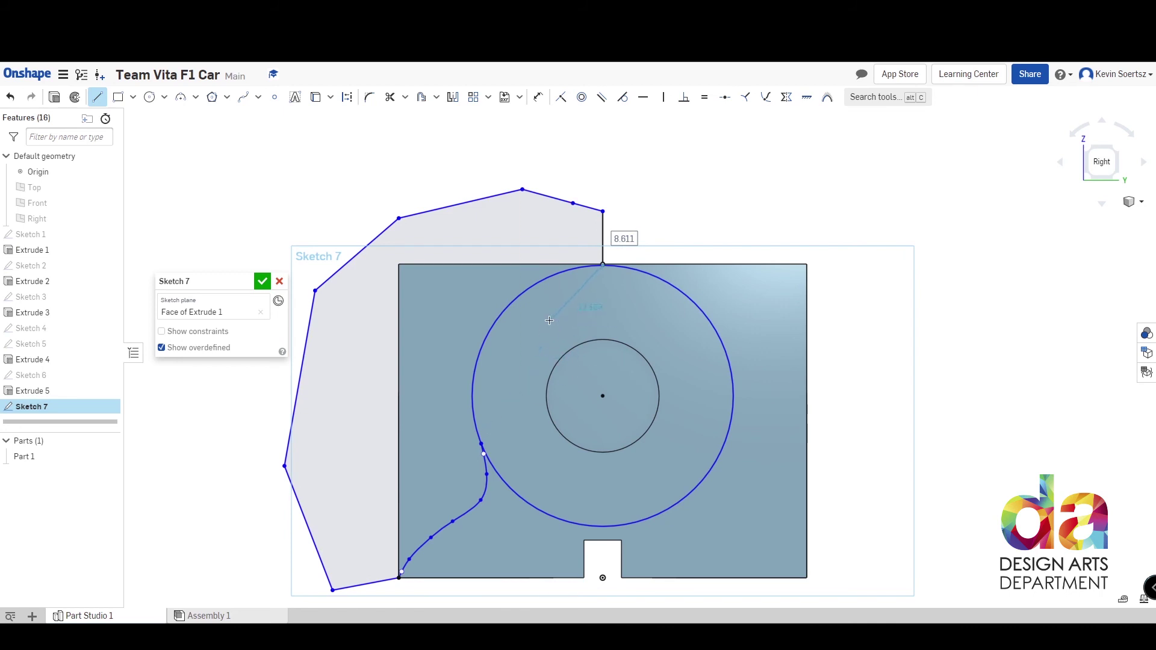
pyautogui.press('Escape')
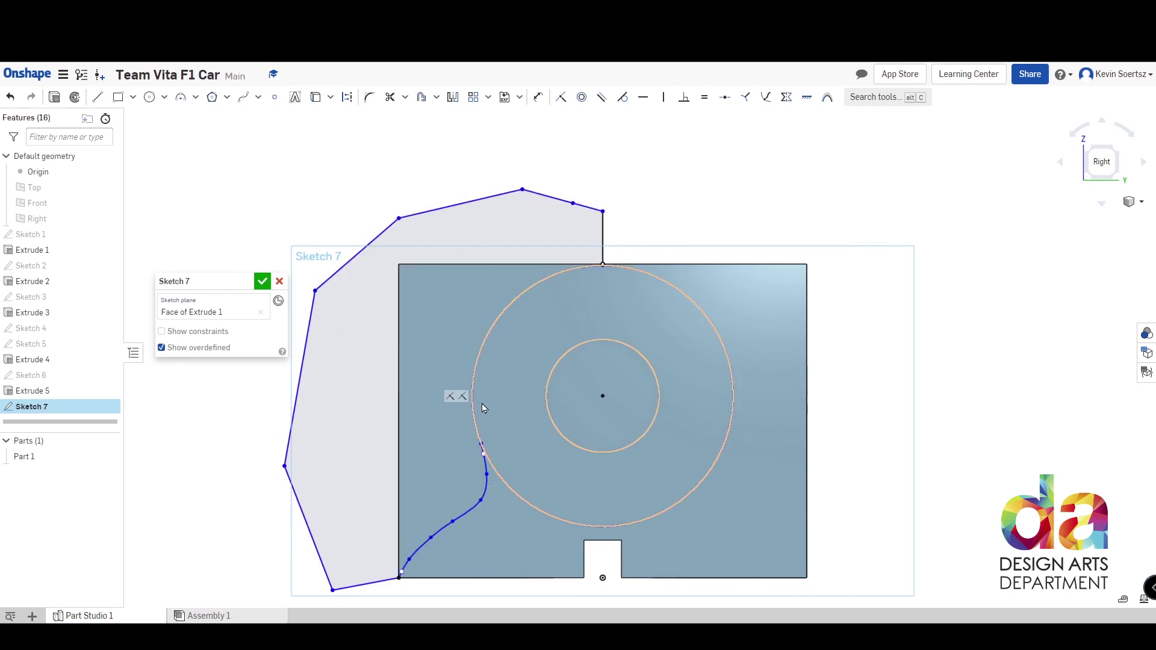
# Trim away the large circle's far side and underside, leaving only the arc between its top point and the spline.
pyautogui.click(479, 439)
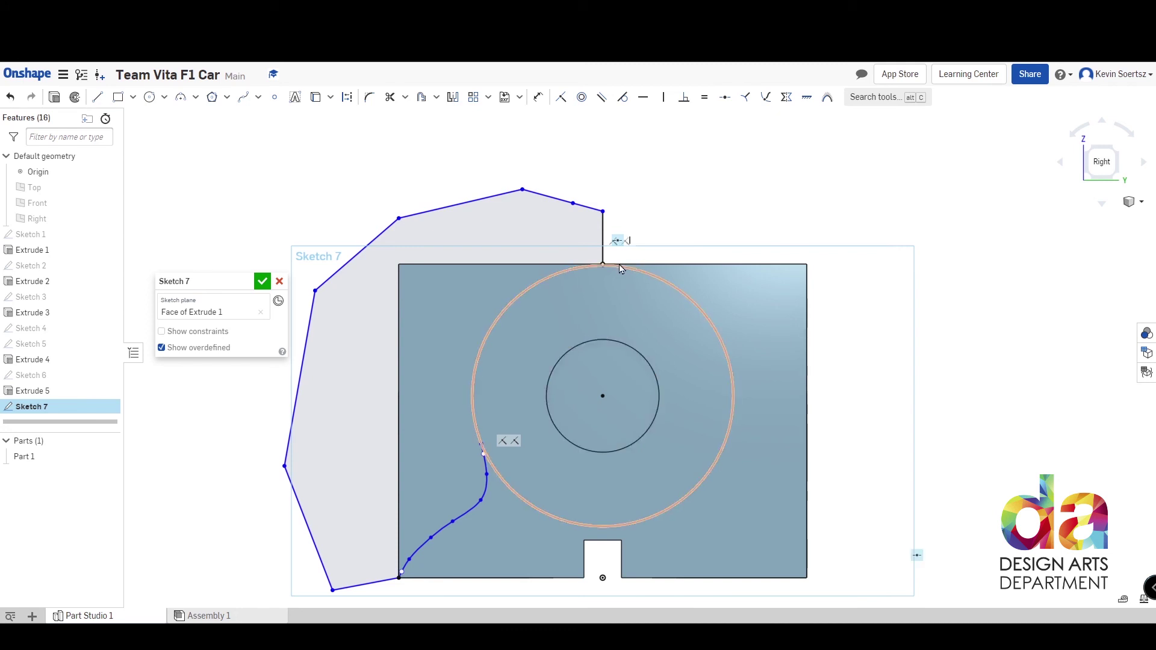
pyautogui.click(650, 275)
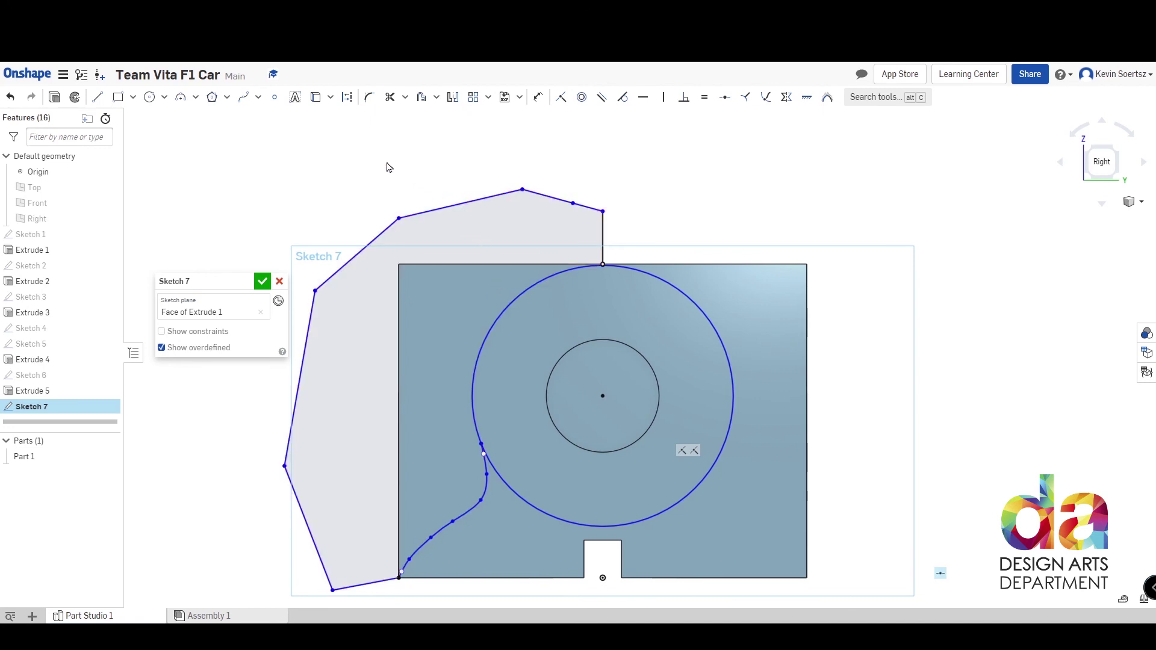
pyautogui.click(391, 98)
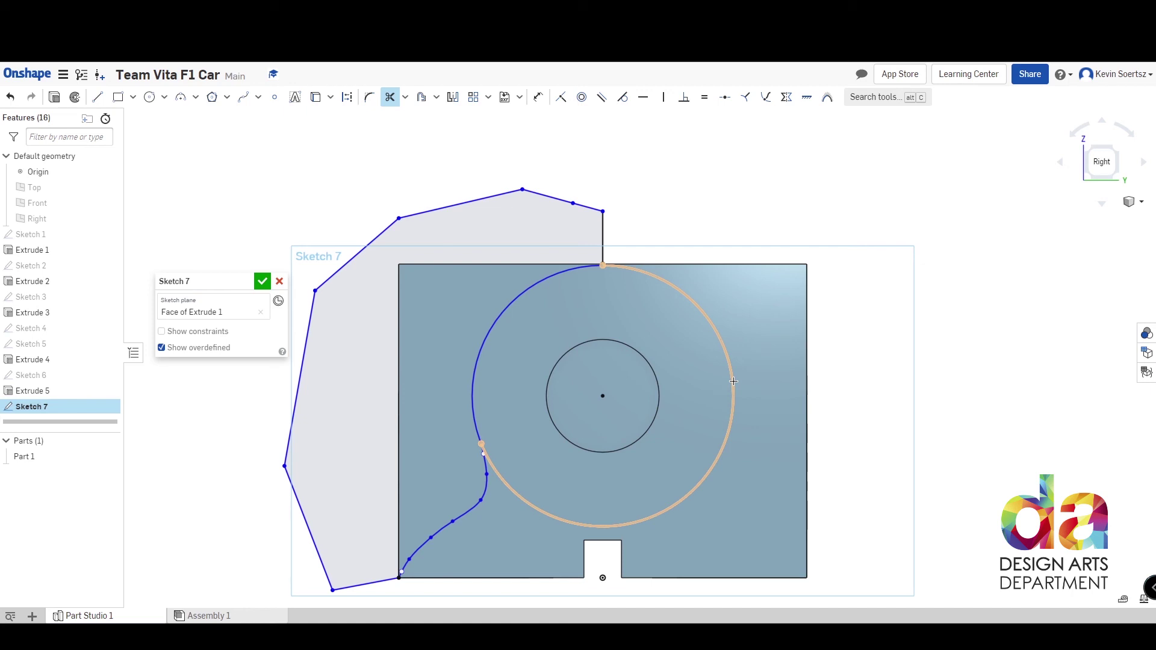
pyautogui.click(733, 381)
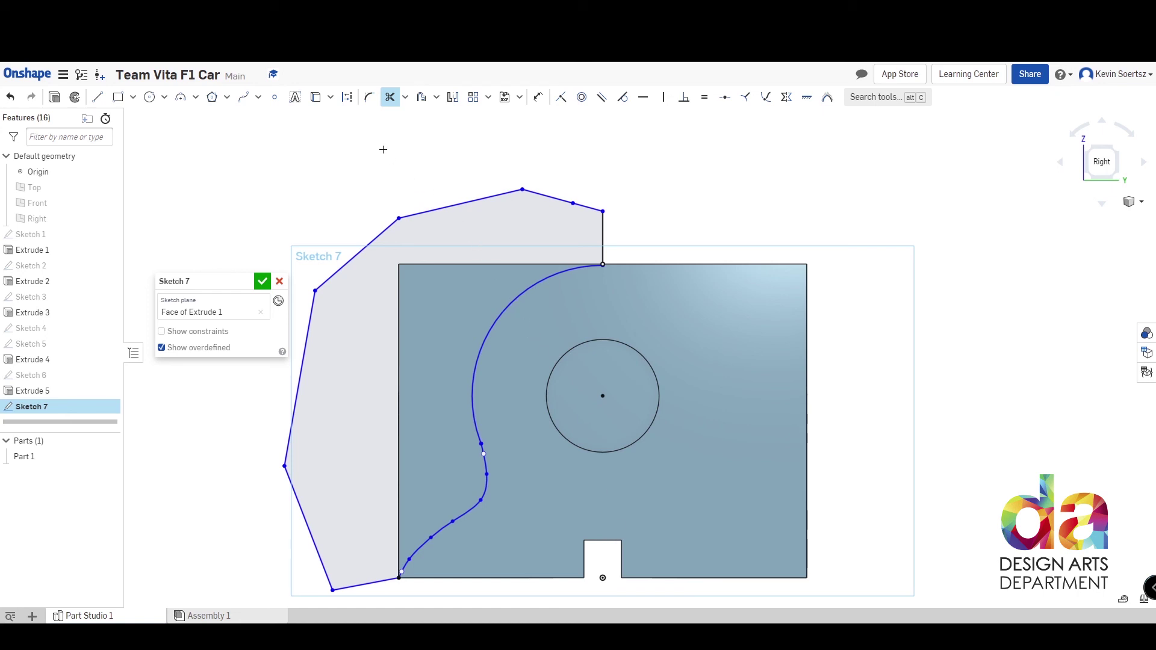
# Draw a vertical line about 12.3 mm long through the centre of the round hole as a mirror axis.
pyautogui.click(102, 99)
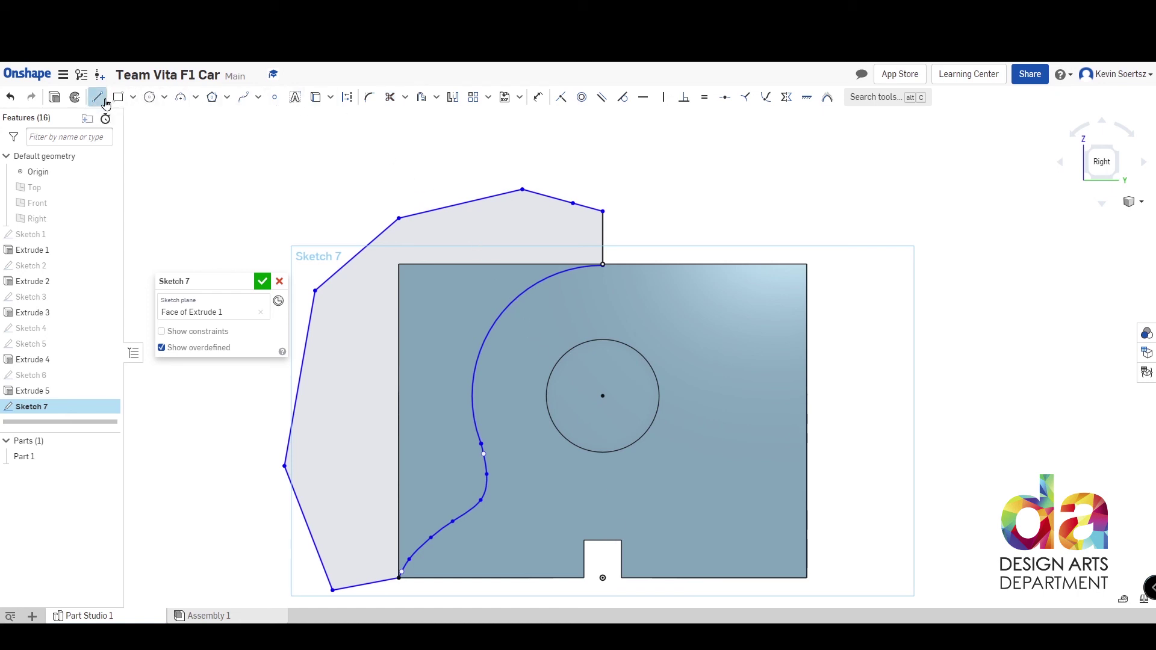
pyautogui.click(602, 355)
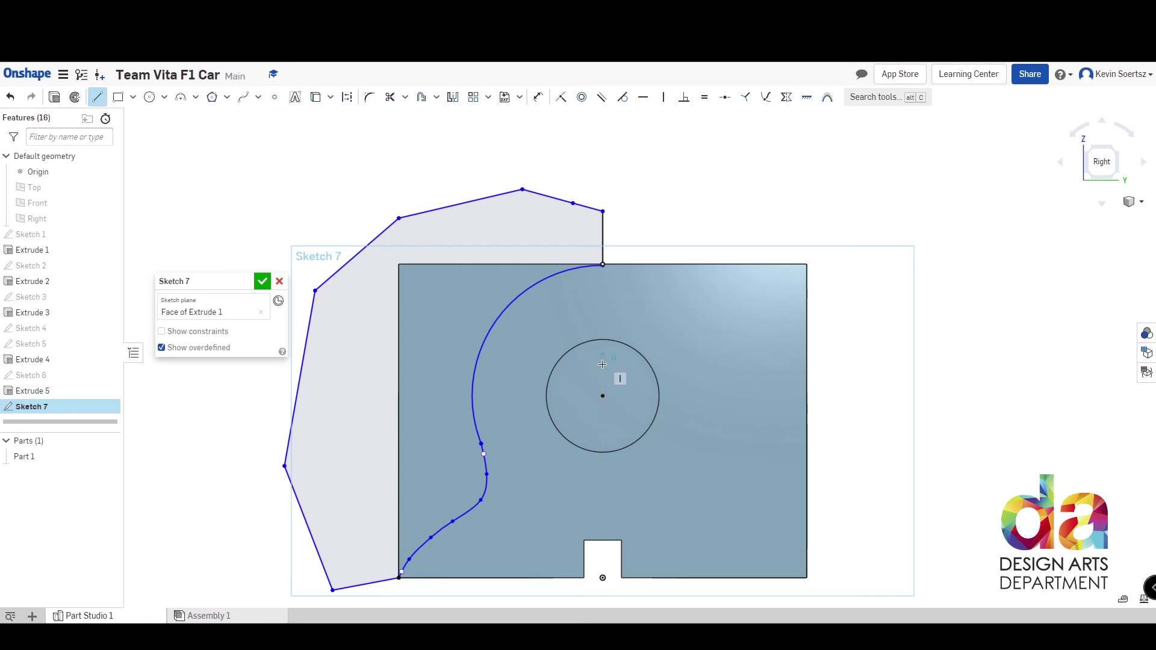
pyautogui.click(600, 431)
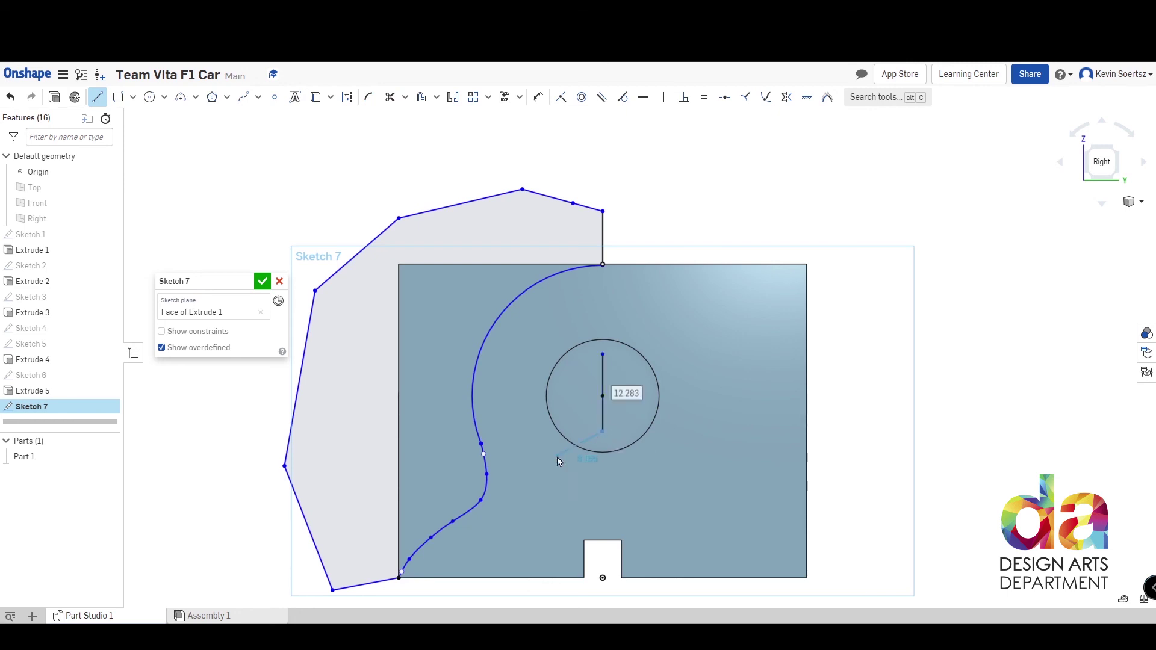
pyautogui.press('Escape')
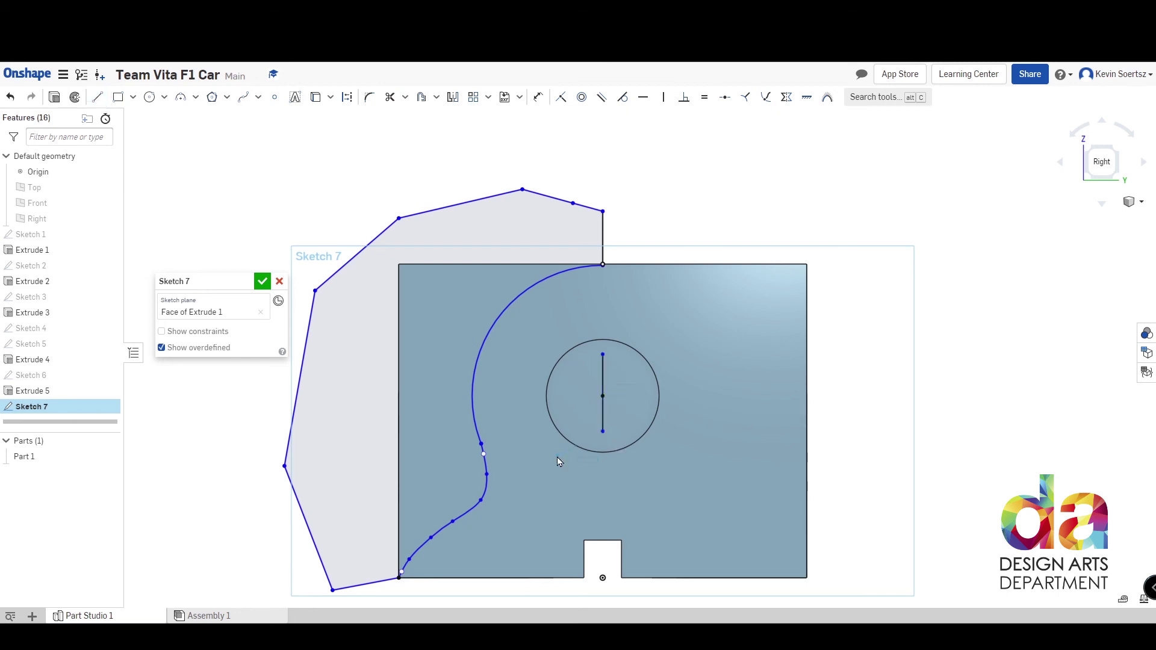
# Mirror the connected outer boundary lines across the short vertical line inside the hole.
pyautogui.click(453, 102)
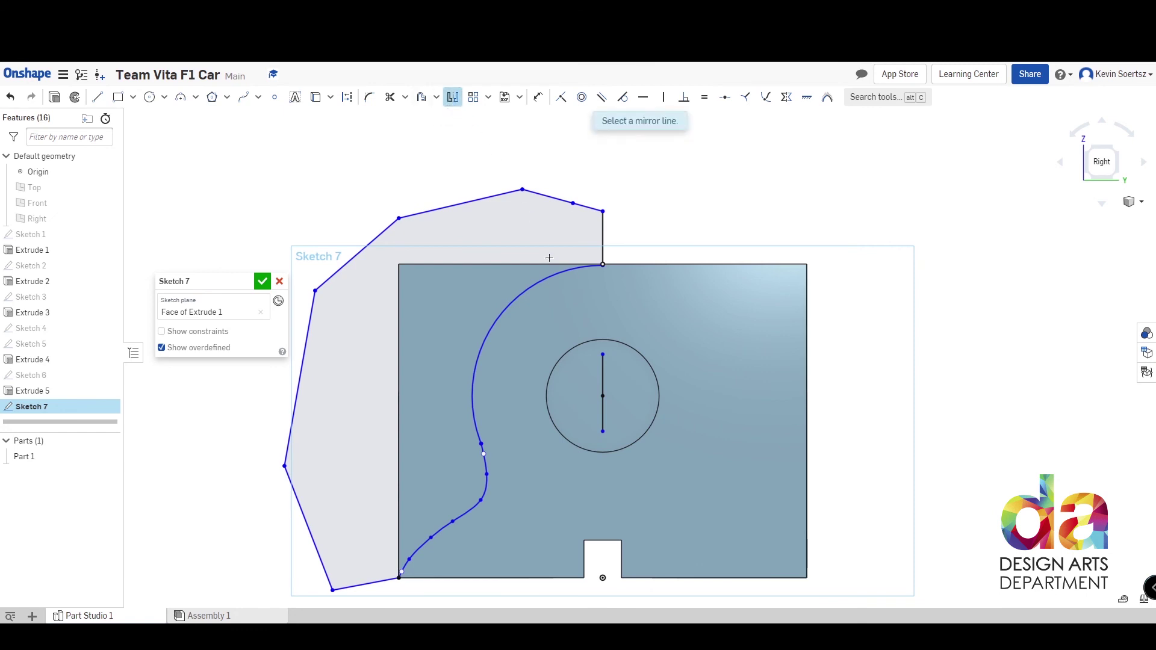
pyautogui.click(603, 379)
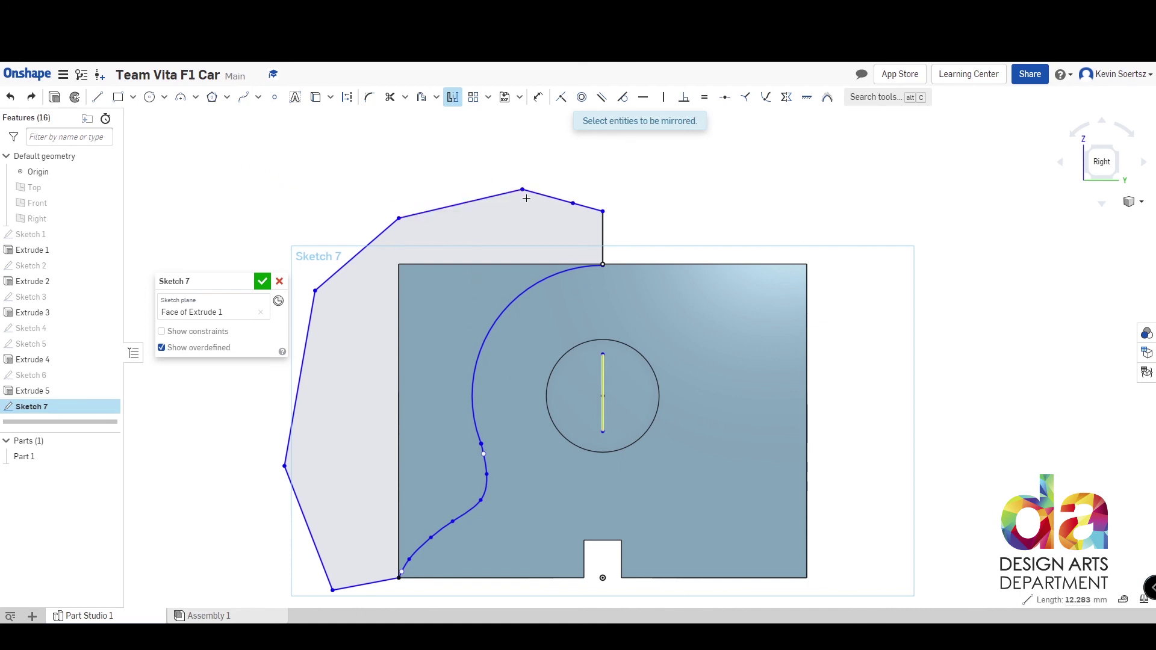
pyautogui.click(586, 205)
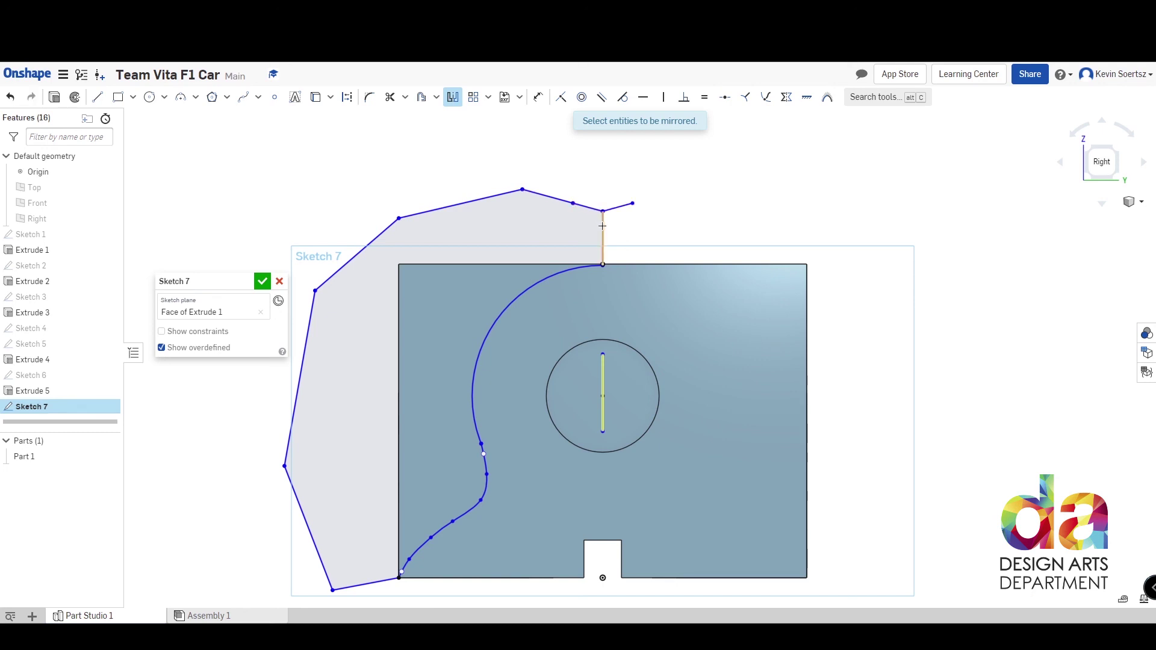
pyautogui.click(556, 201)
pyautogui.click(494, 197)
pyautogui.click(368, 246)
pyautogui.click(302, 357)
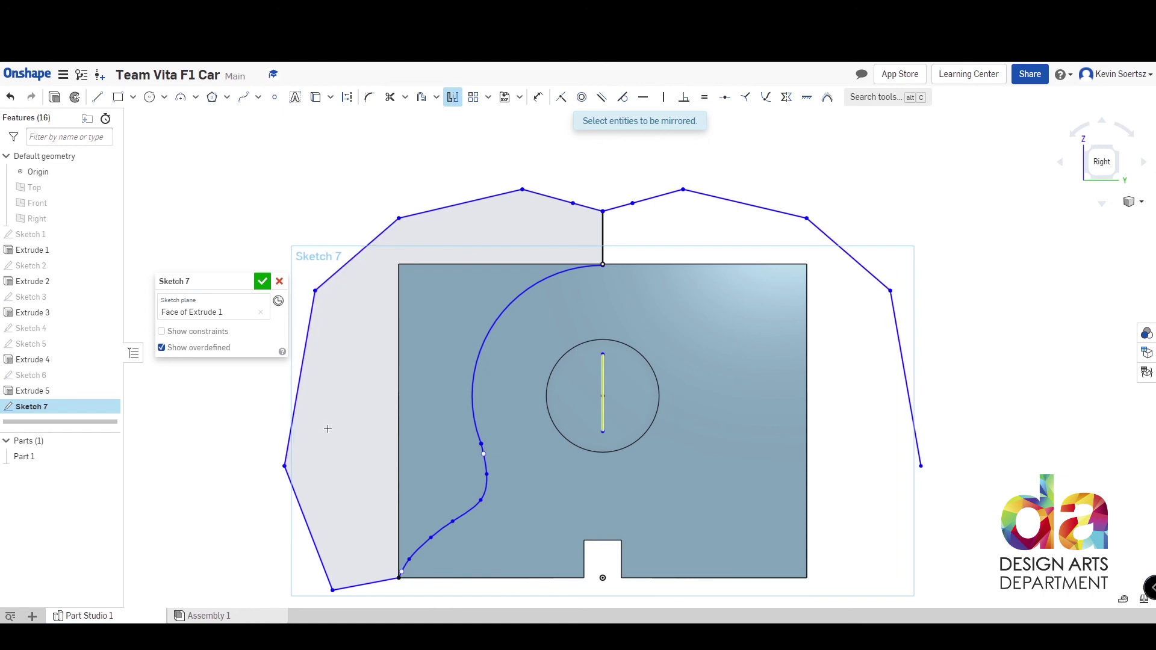
pyautogui.click(303, 492)
pyautogui.click(372, 584)
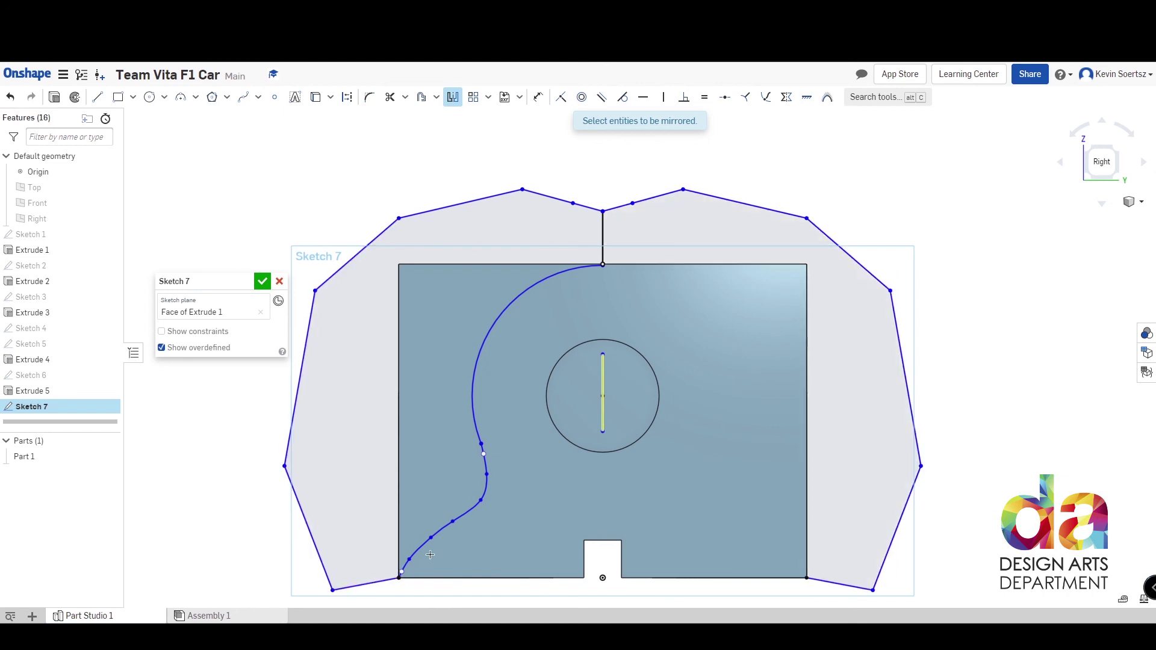
# Mirror the spline and the large arc across the same vertical line and finish the sketch.
pyautogui.click(430, 554)
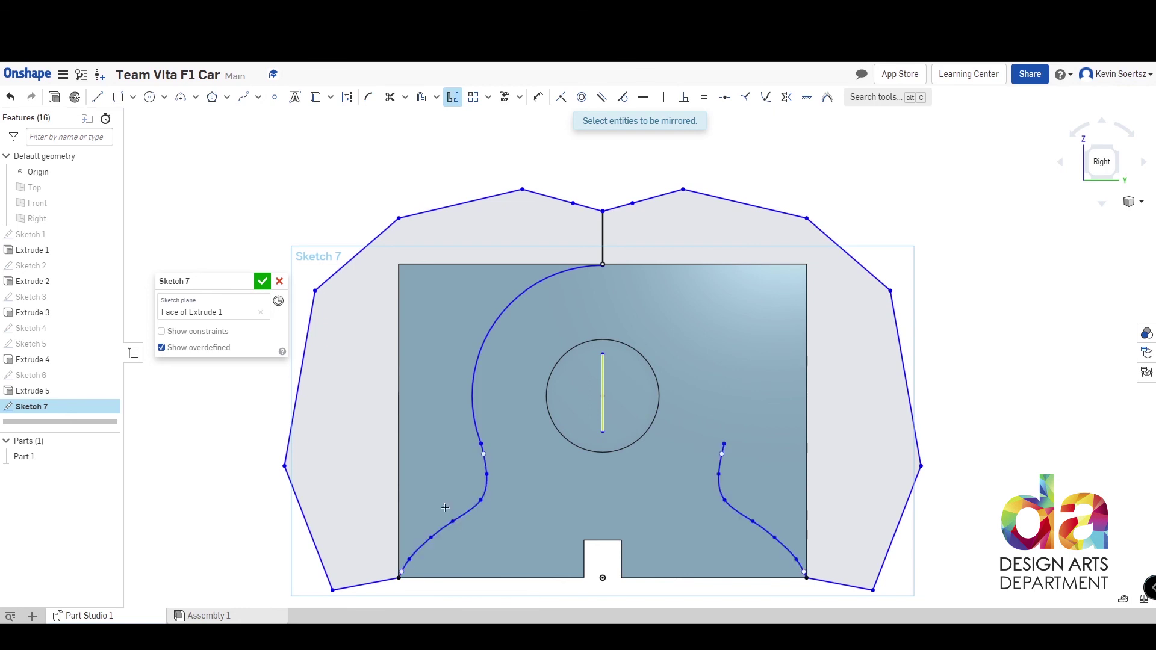
pyautogui.click(477, 421)
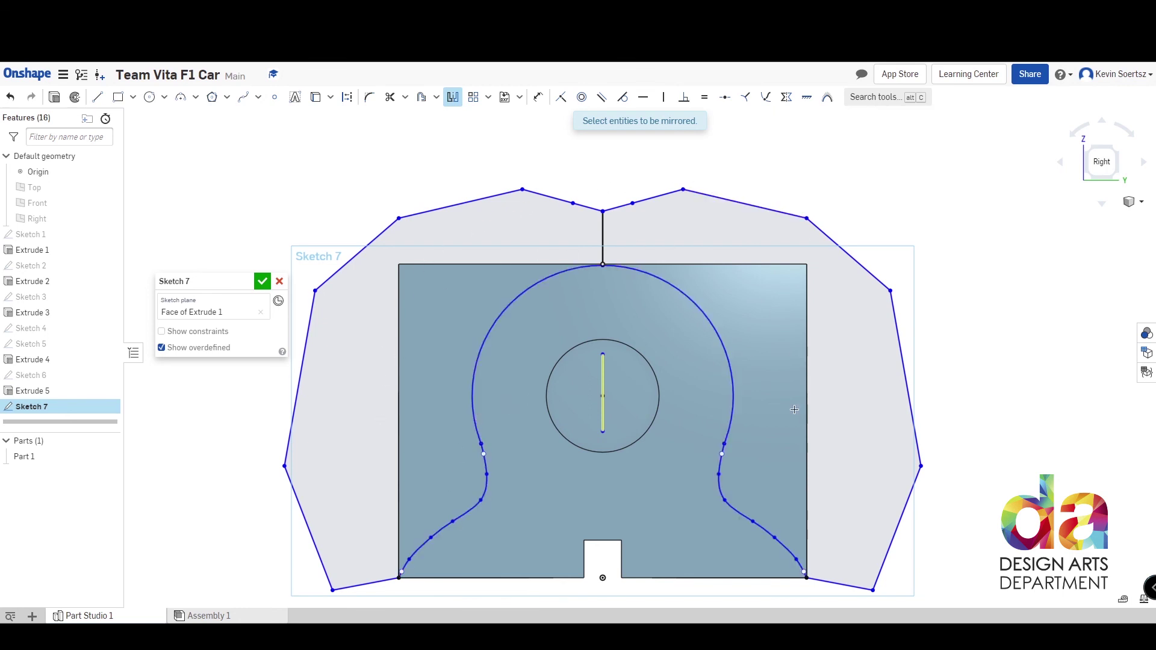
pyautogui.click(262, 283)
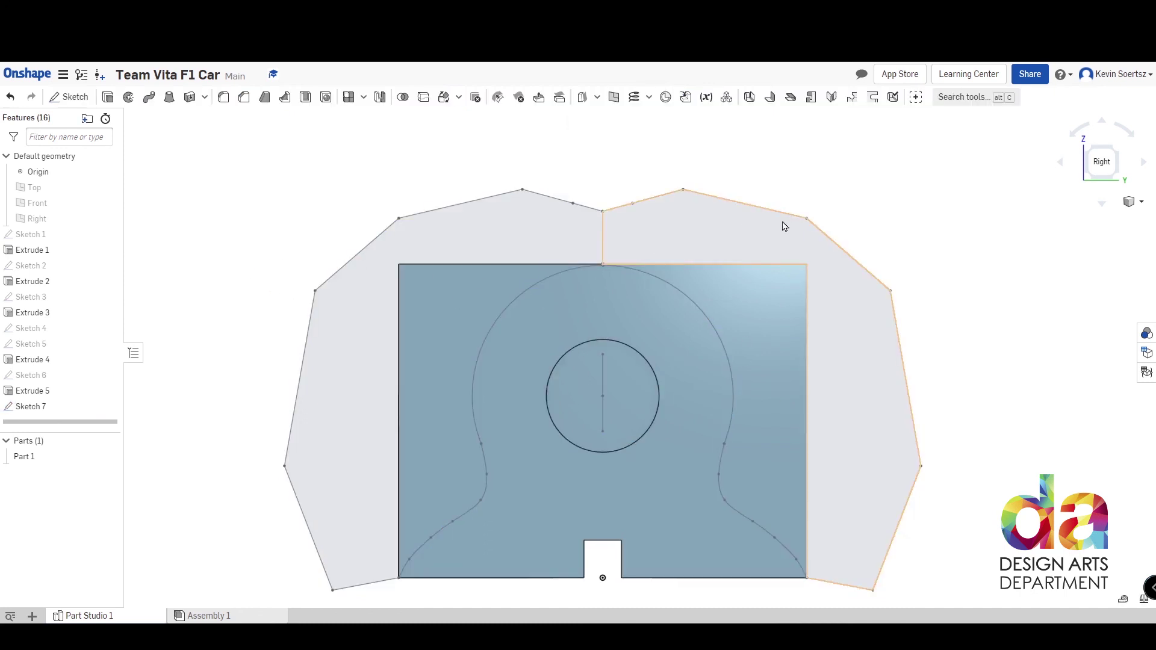
# Extrude the four sketch regions outside the rounded profile as a blind remove, 210.1 mm deep along the body.
pyautogui.click(1087, 149)
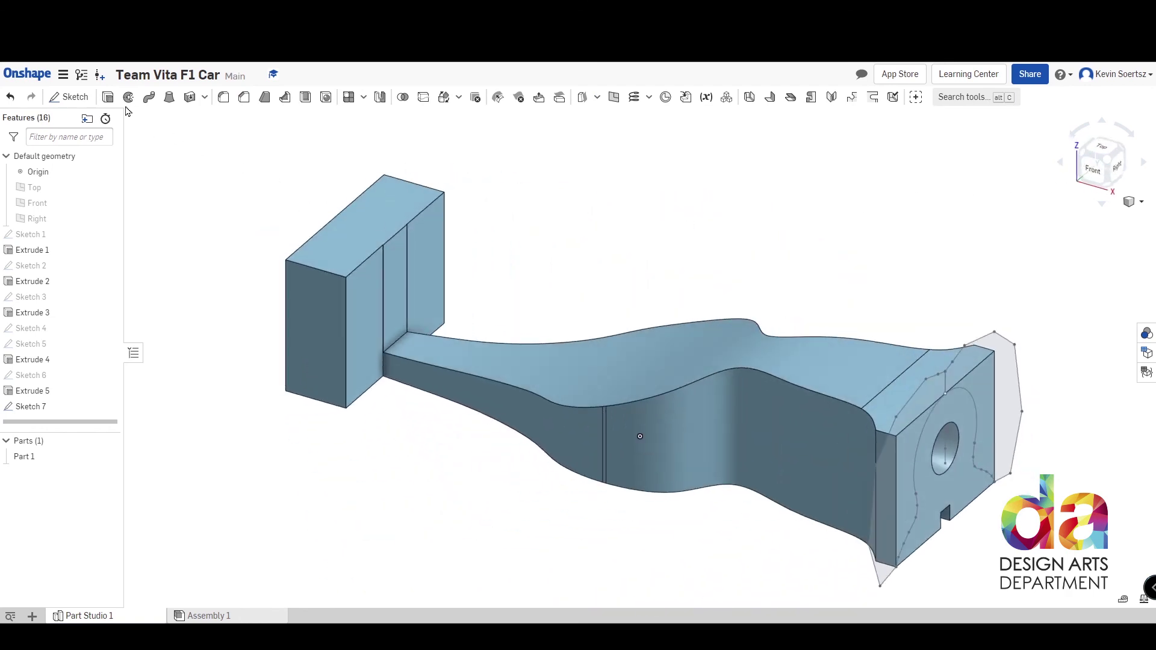
pyautogui.click(108, 98)
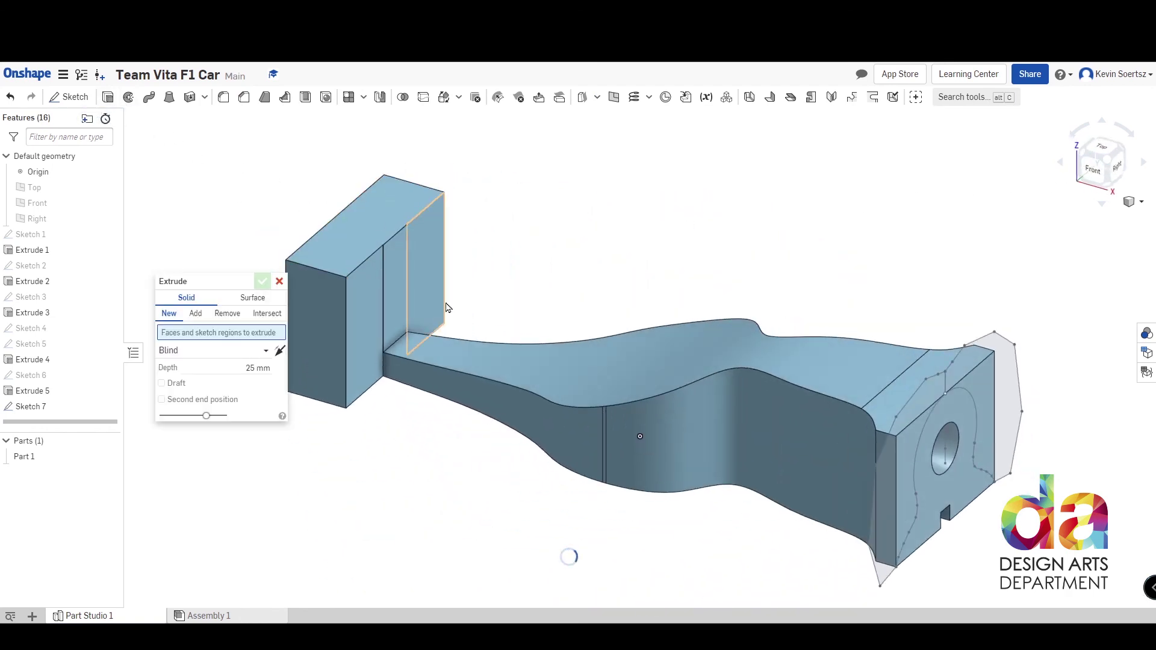
pyautogui.click(1002, 396)
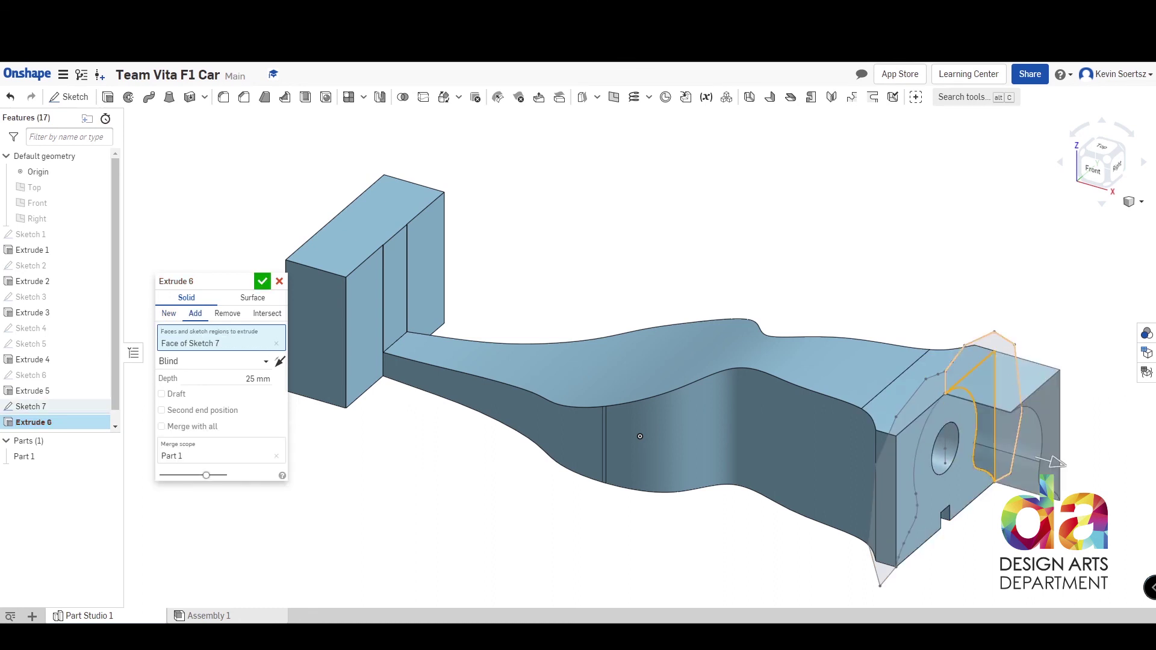
pyautogui.click(1006, 377)
pyautogui.click(935, 392)
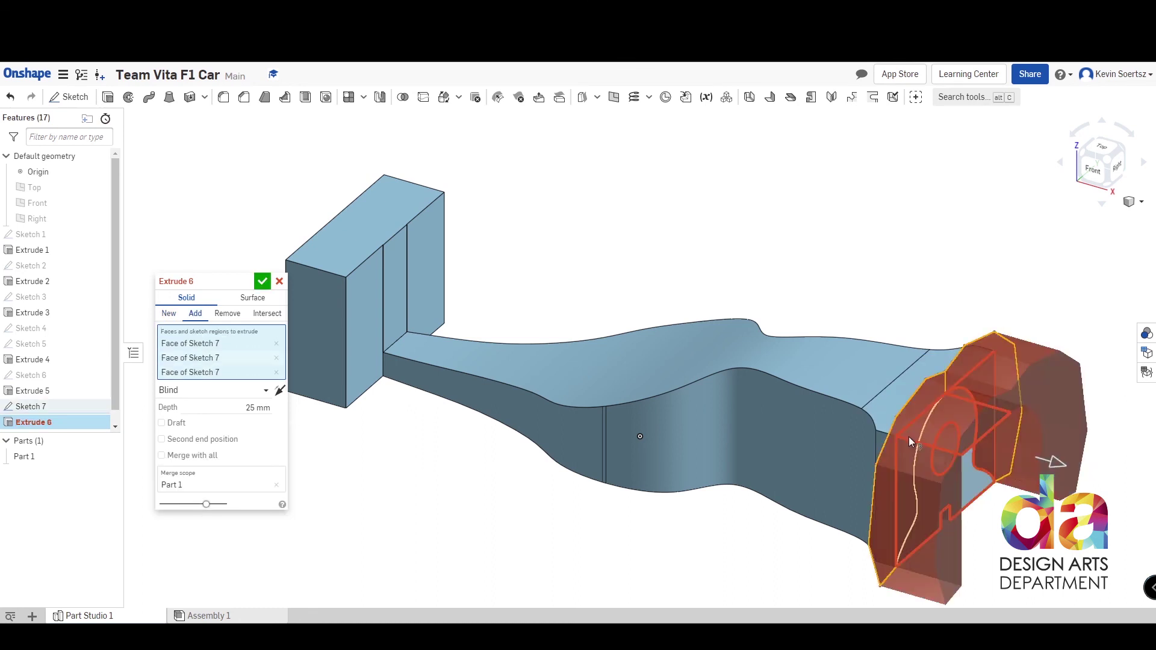
pyautogui.click(912, 435)
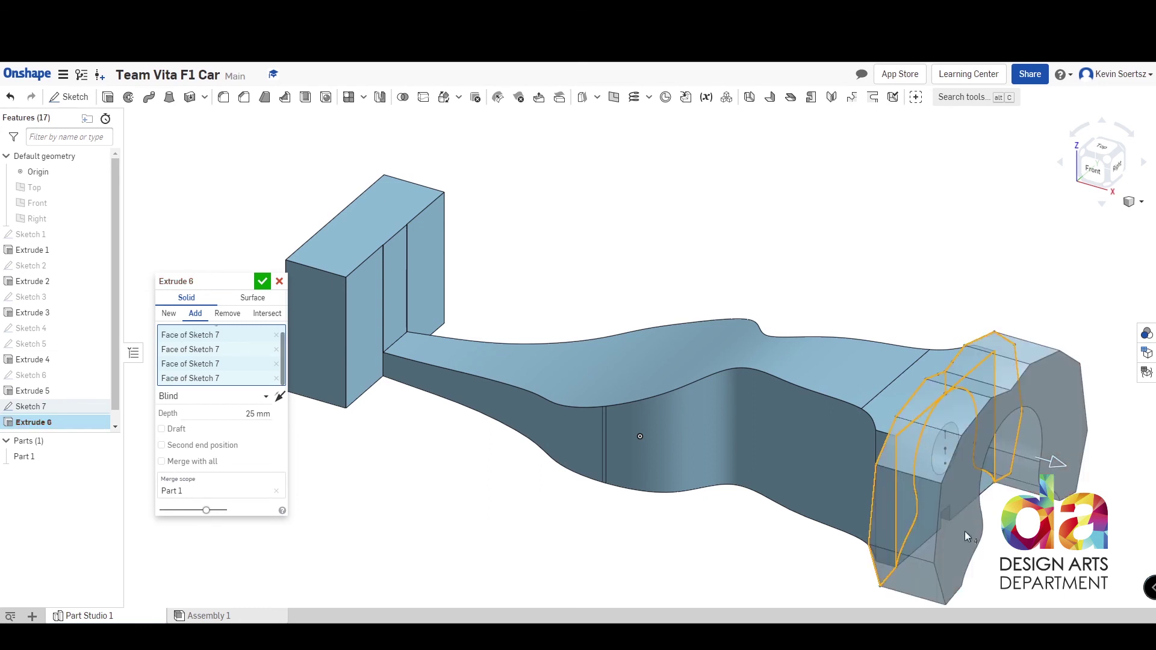
pyautogui.moveTo(1053, 462); pyautogui.dragTo(529, 313)
pyautogui.click(227, 313)
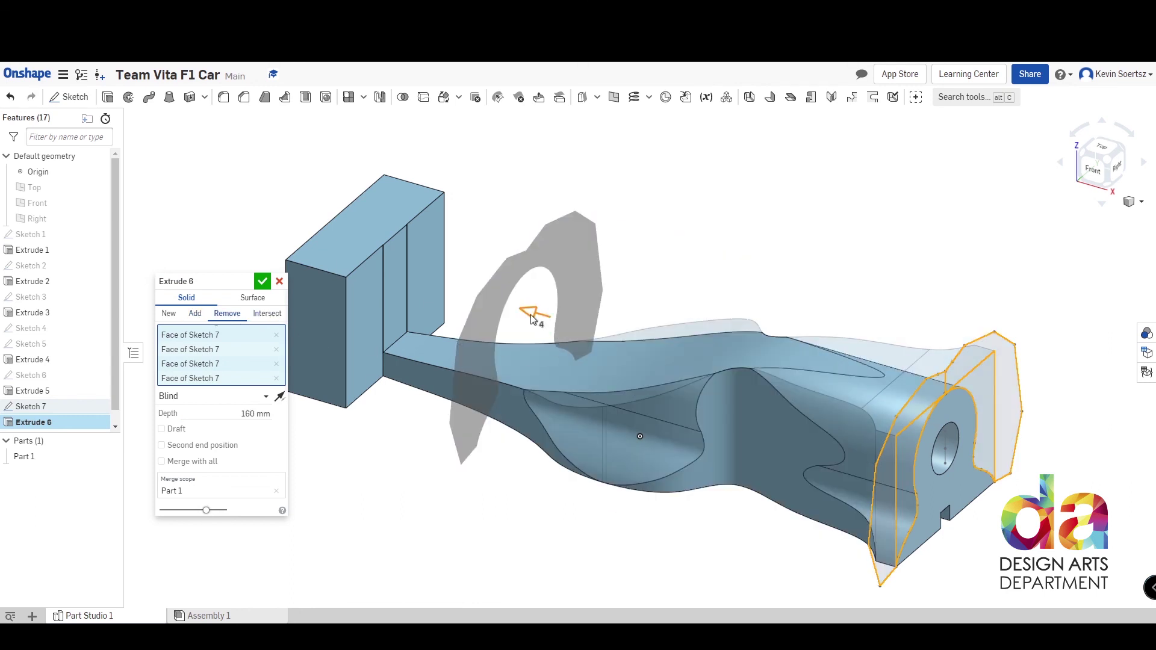
pyautogui.moveTo(533, 319); pyautogui.dragTo(392, 298)
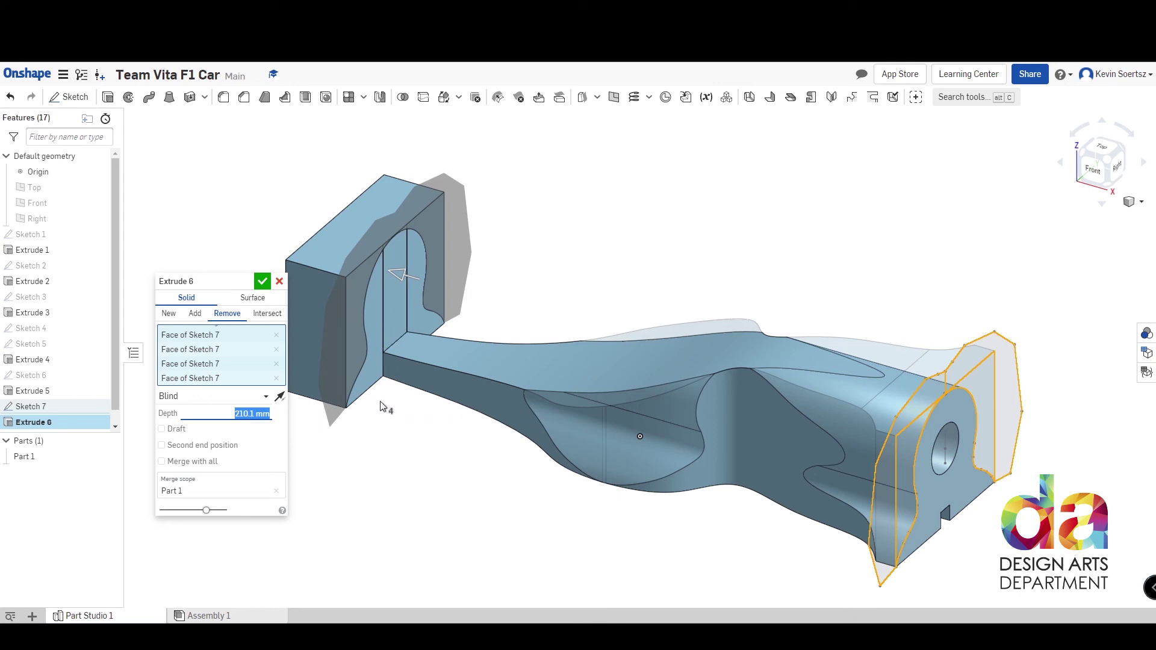
pyautogui.click(263, 283)
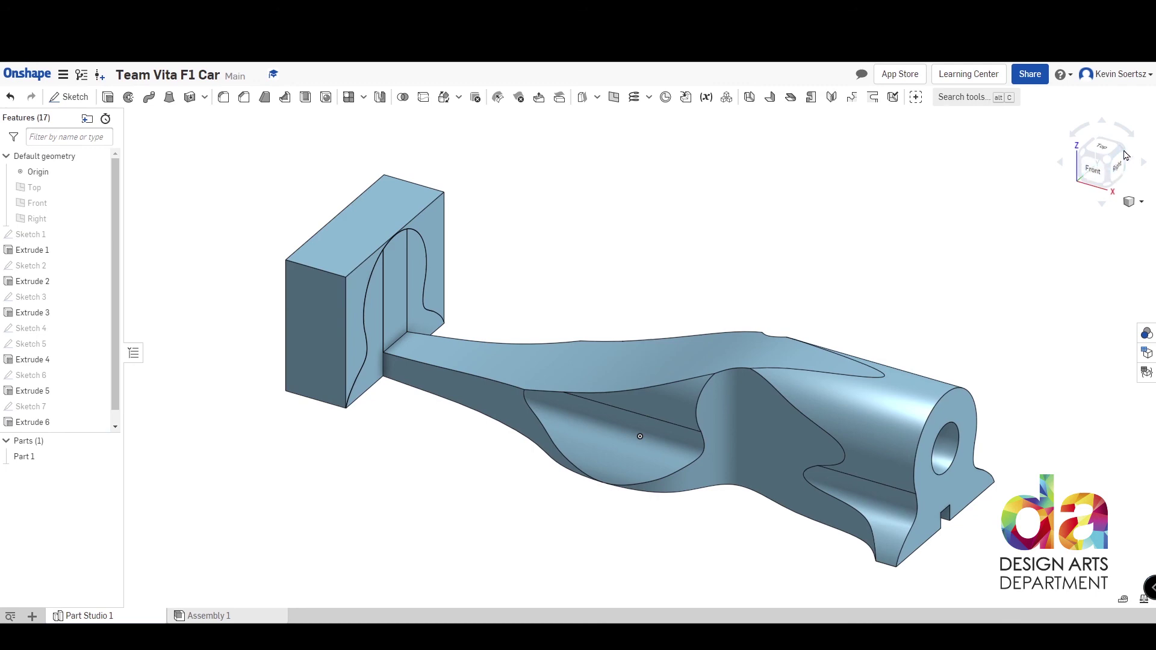
# Fillet the near upper edge of the narrow neck beside the end block with a circular radius of about 6 mm.
pyautogui.click(1124, 154)
pyautogui.click(1124, 154)
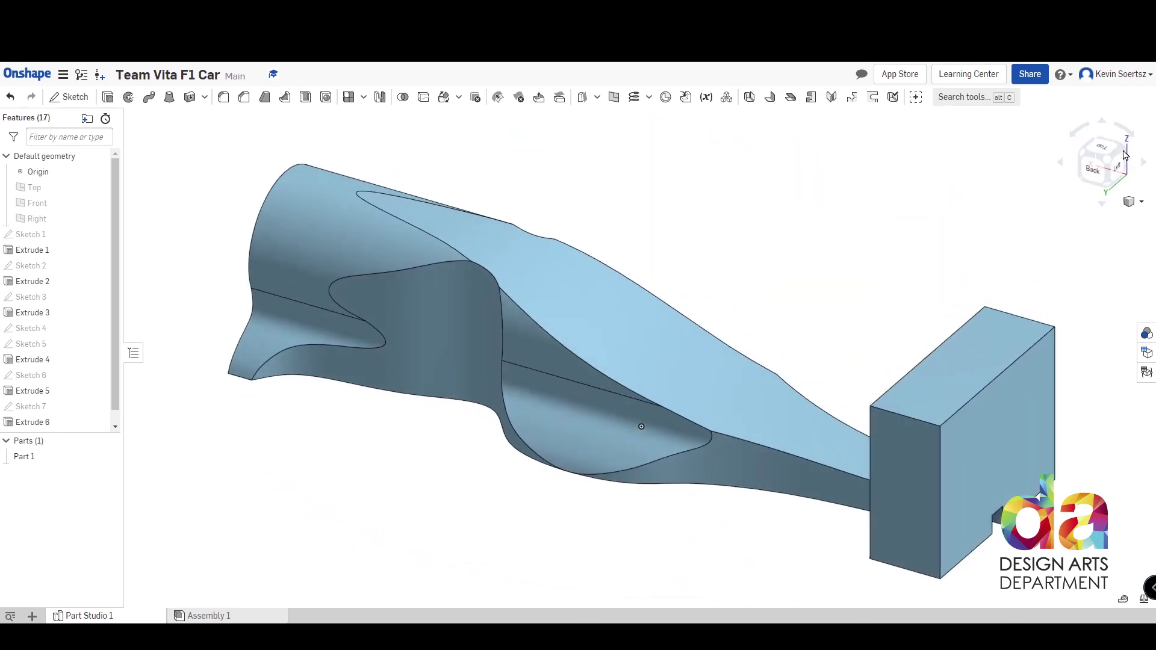
pyautogui.click(1124, 155)
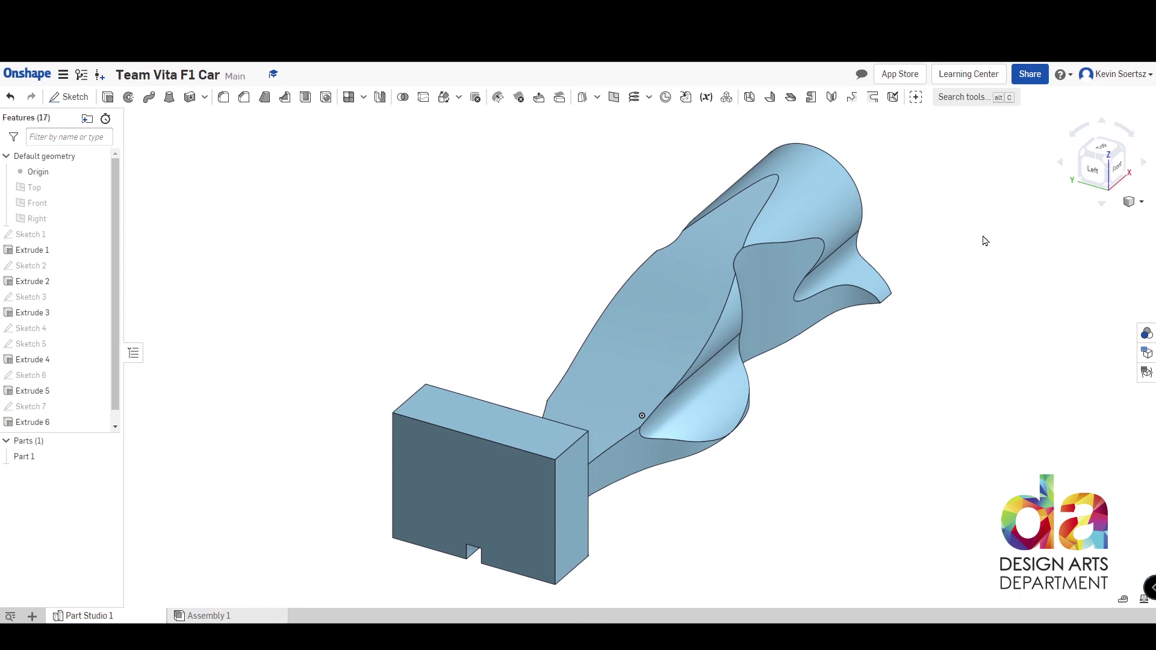
pyautogui.hotkey('shift', '7')
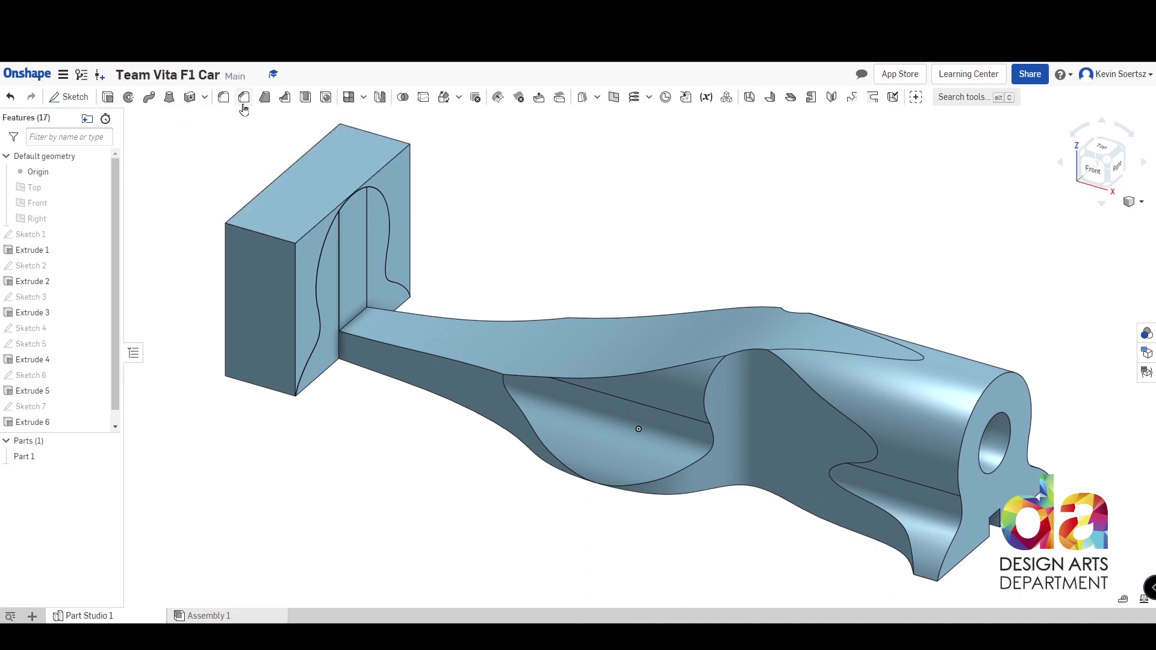
pyautogui.click(225, 99)
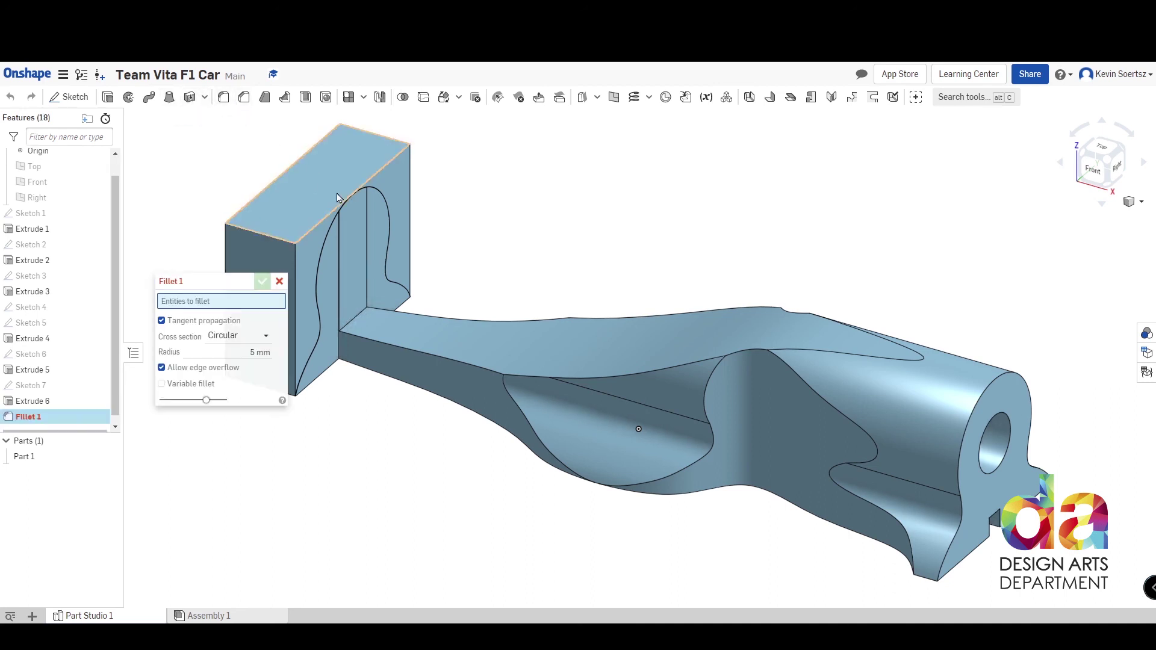
pyautogui.click(432, 356)
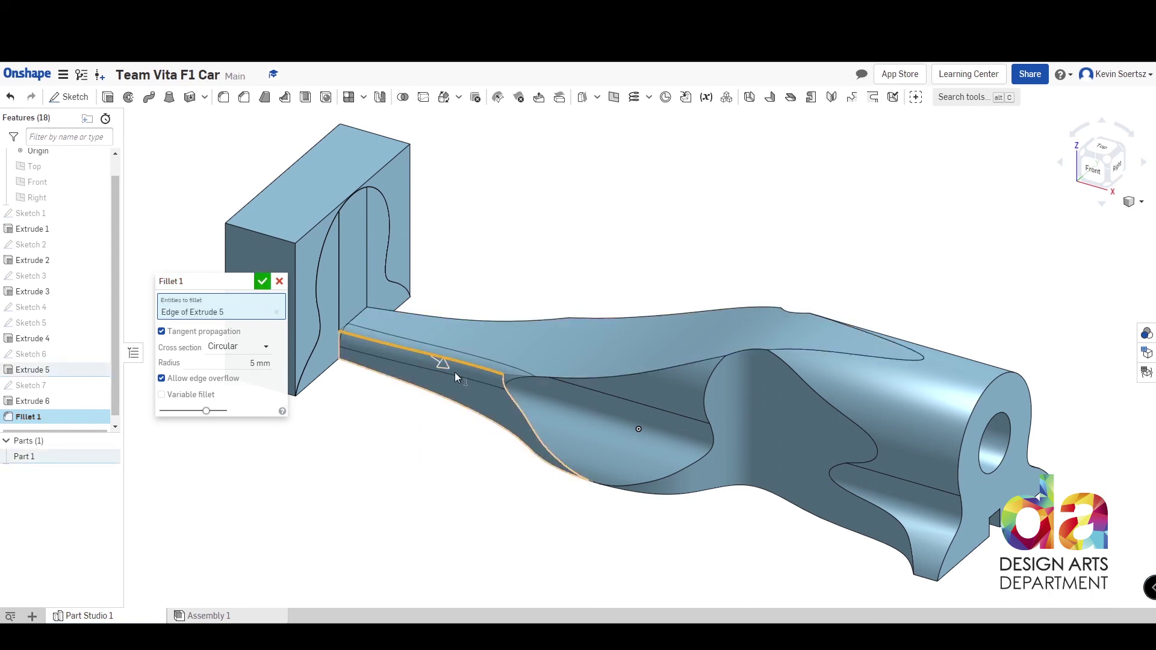
pyautogui.moveTo(446, 367); pyautogui.dragTo(443, 366)
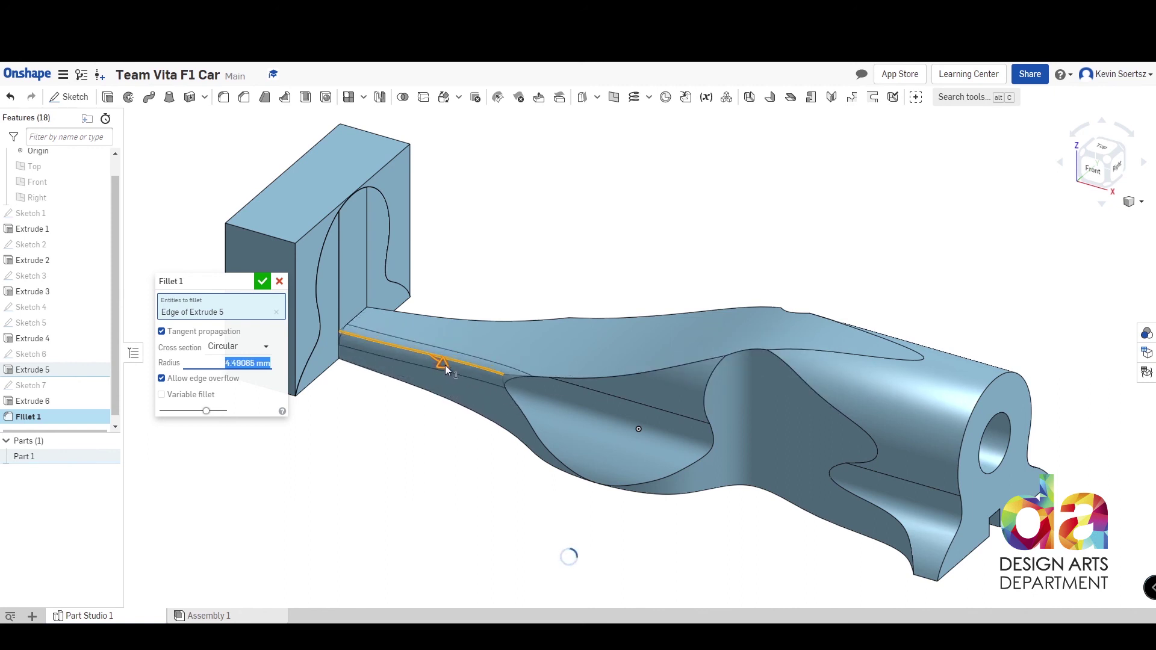
pyautogui.scroll(5, 516, 391)
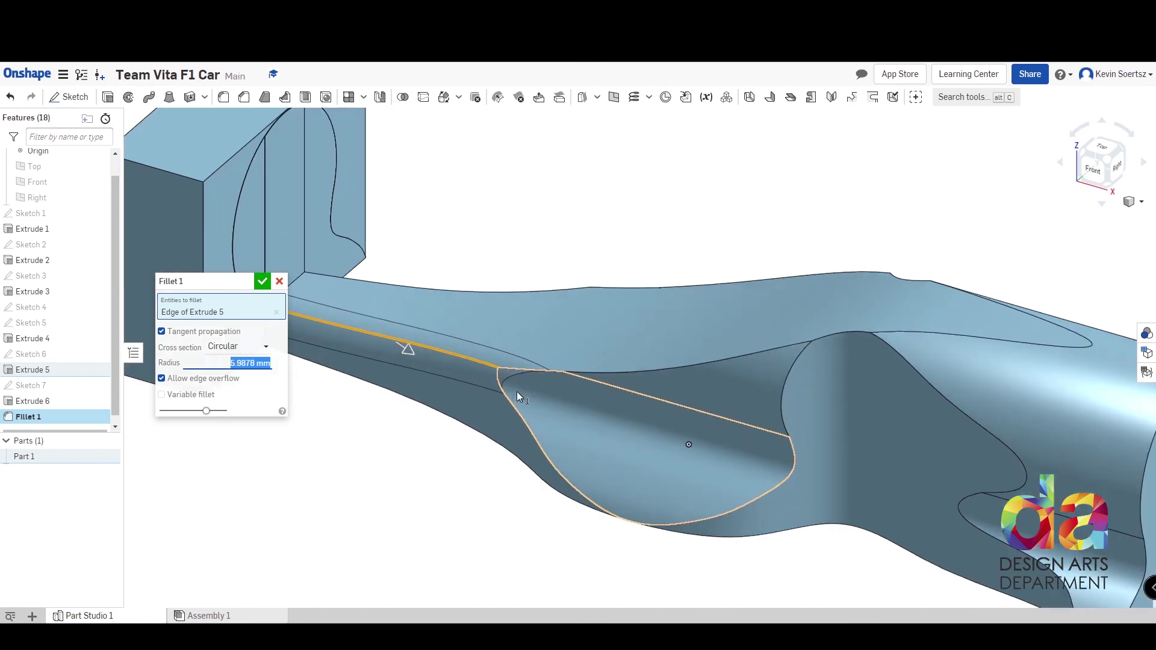
pyautogui.click(262, 282)
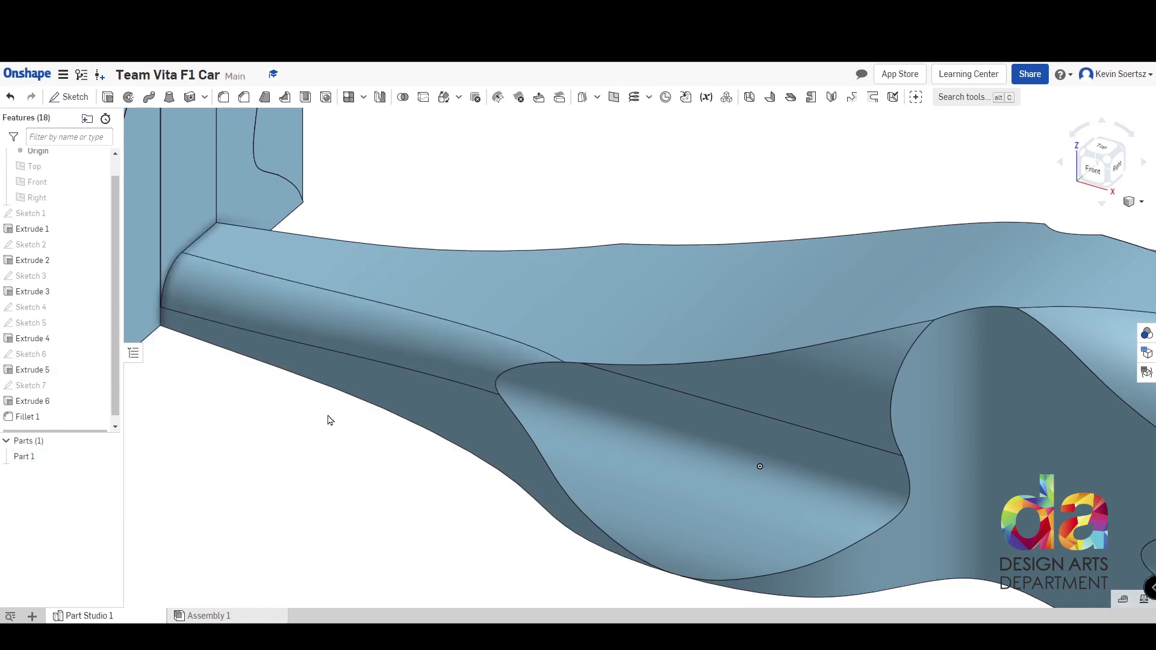
pyautogui.moveTo(571, 378); pyautogui.dragTo(589, 361, button='right')
pyautogui.scroll(-5, 590, 359)
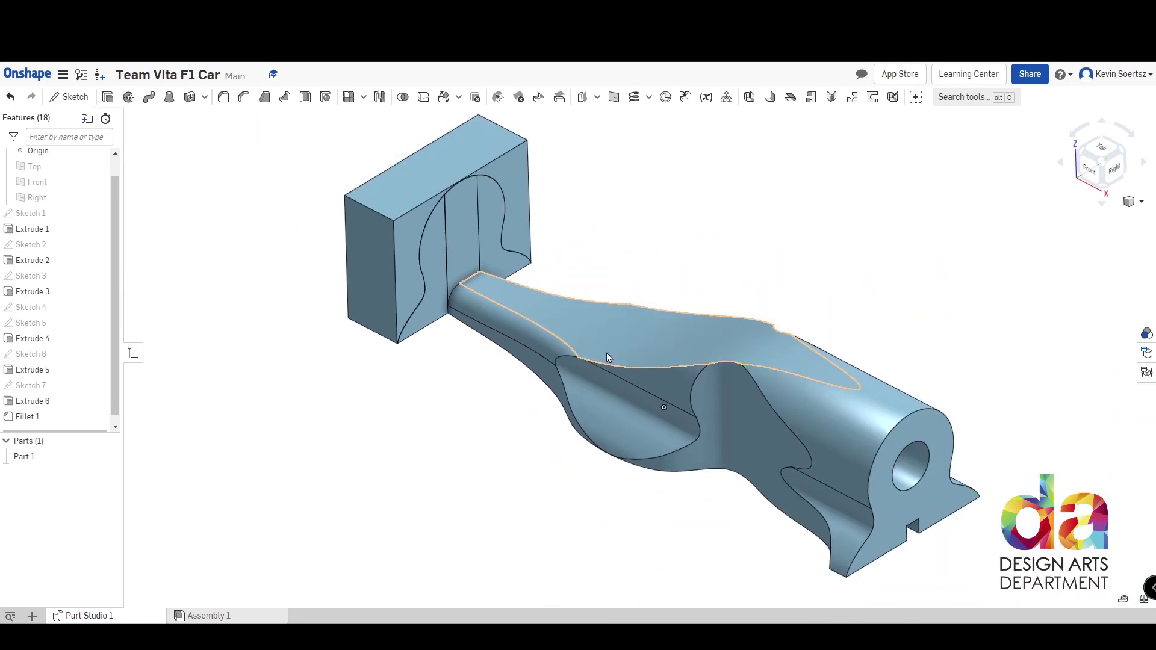